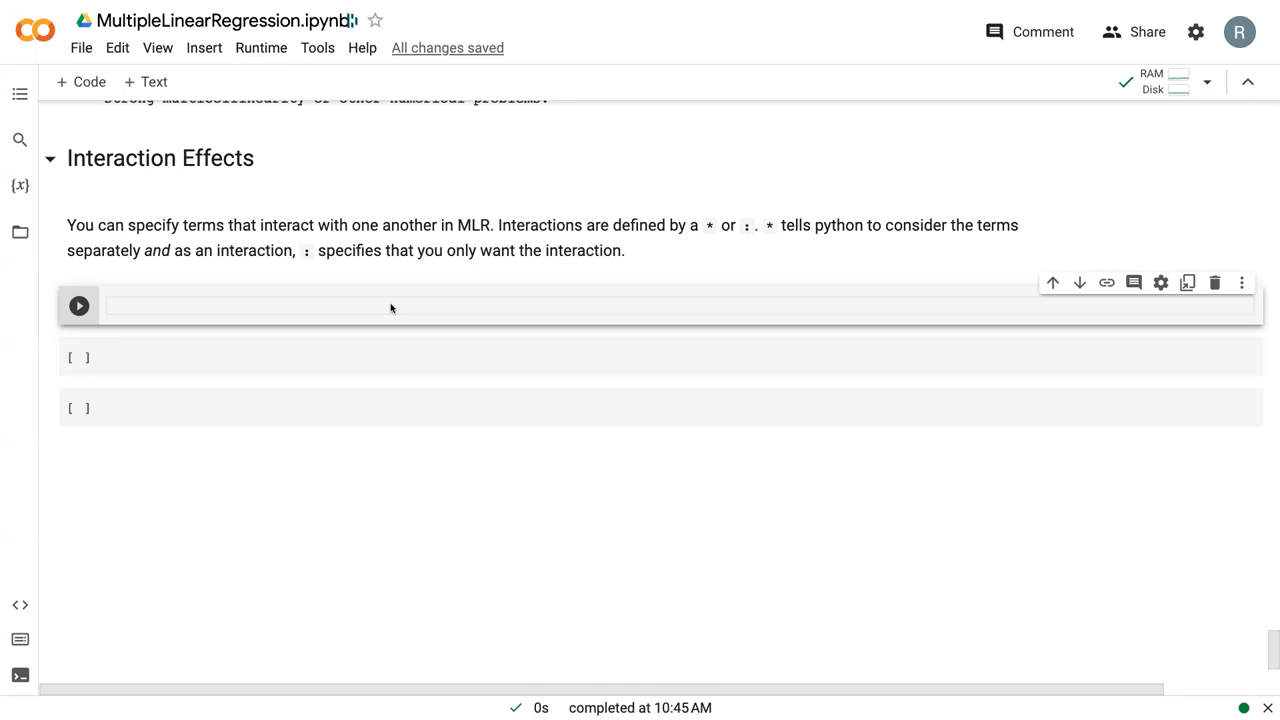
- Start the model line results = smf.ols('NOx_RGGI ~ NOx_Base*C(state) - 1'), checking column names above
{"action": "type", "text": "re"}
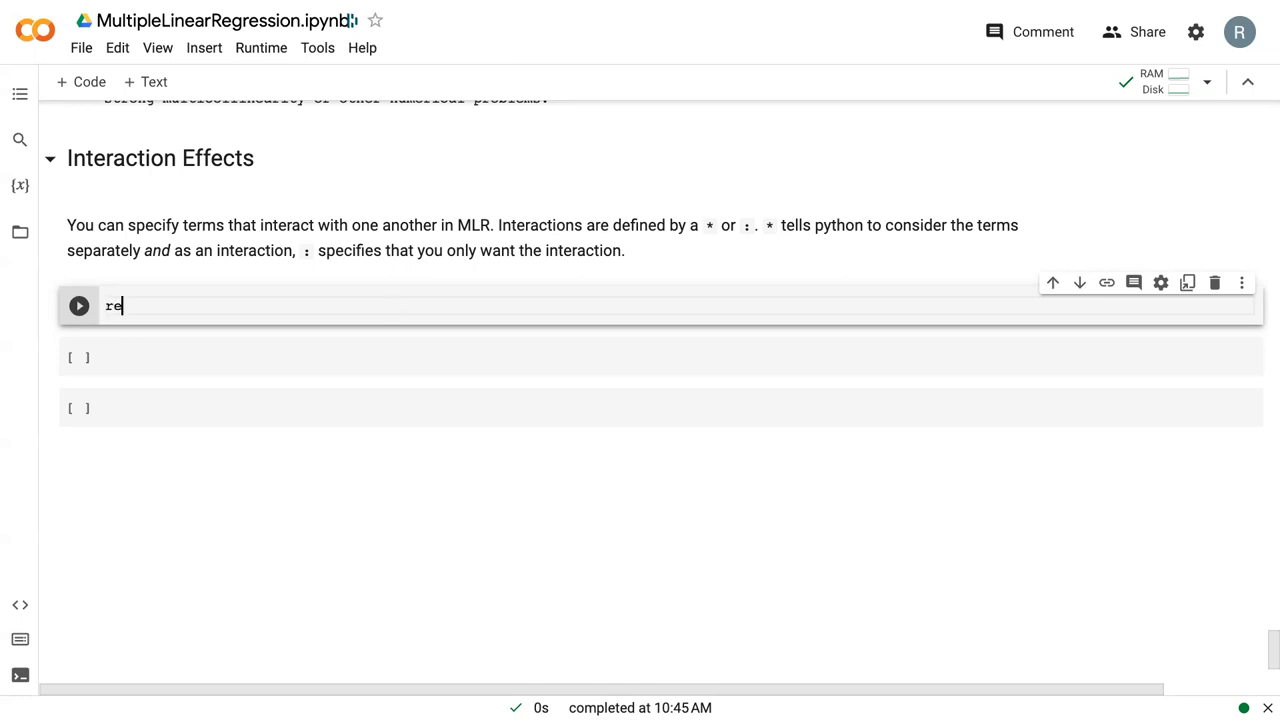
{"action": "type", "text": "sults"}
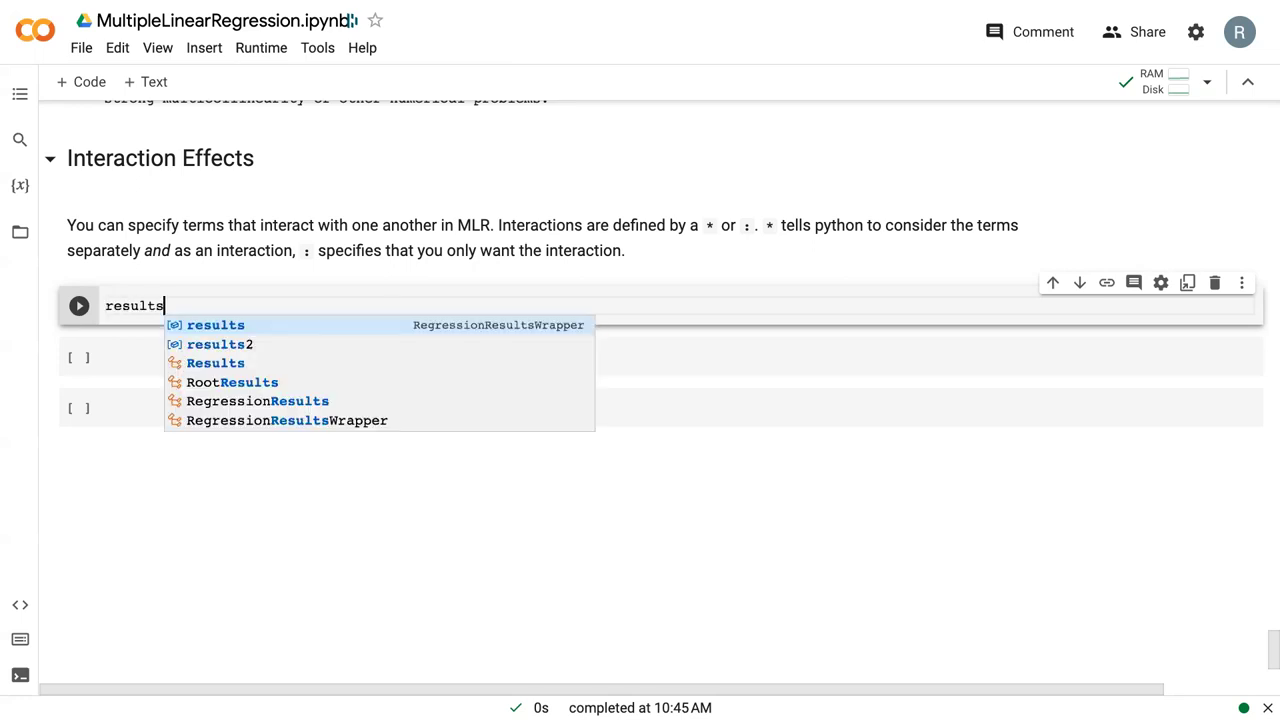
{"action": "type", "text": " = smf"}
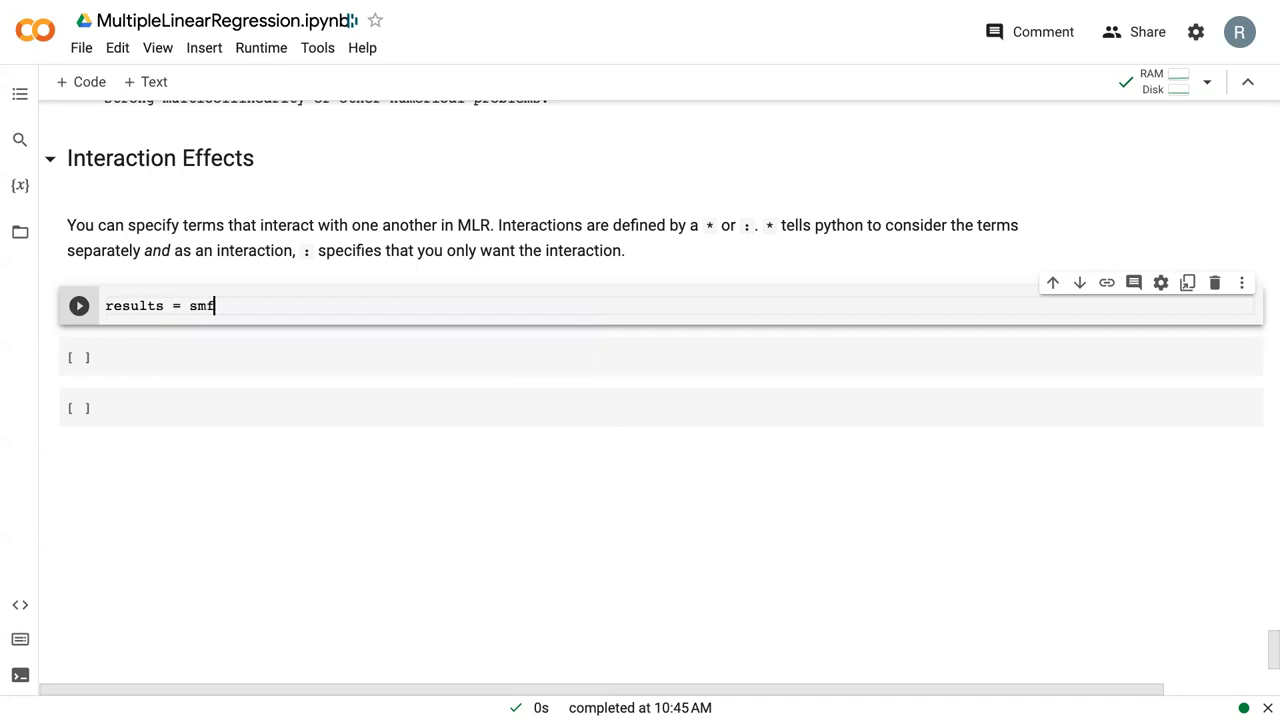
{"action": "type", "text": ".ols("}
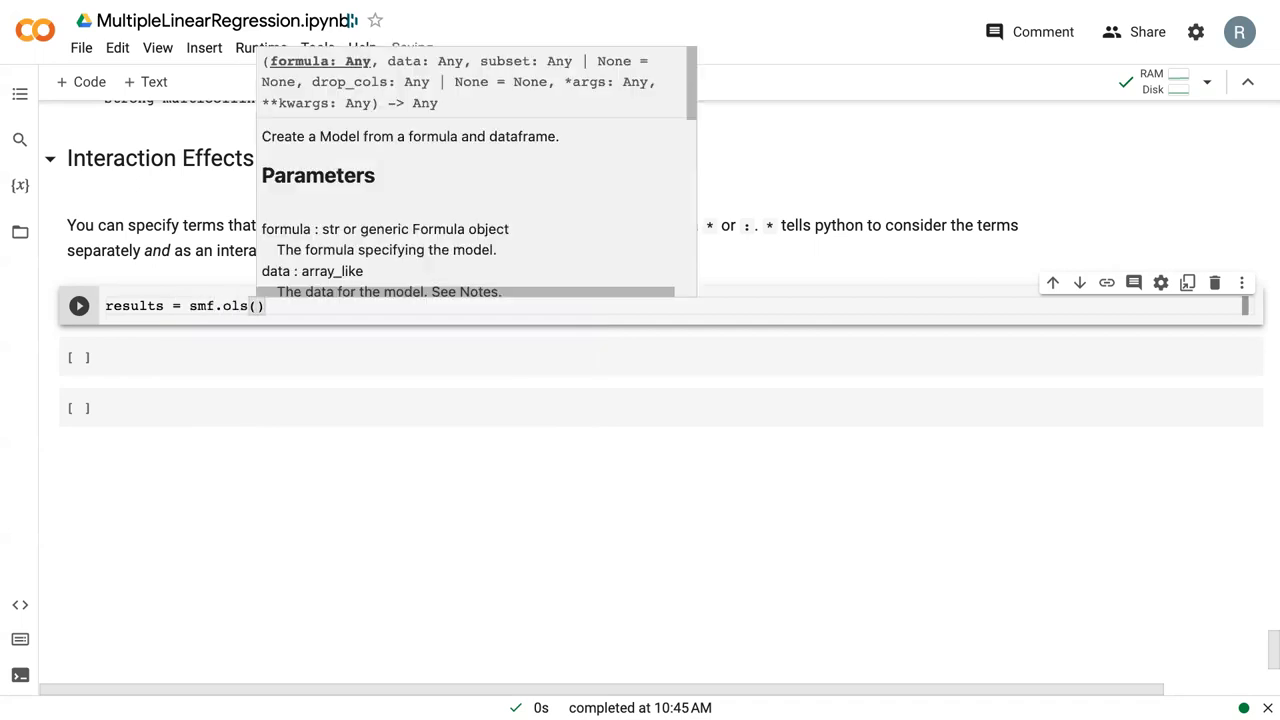
{"action": "type", "text": "'"}
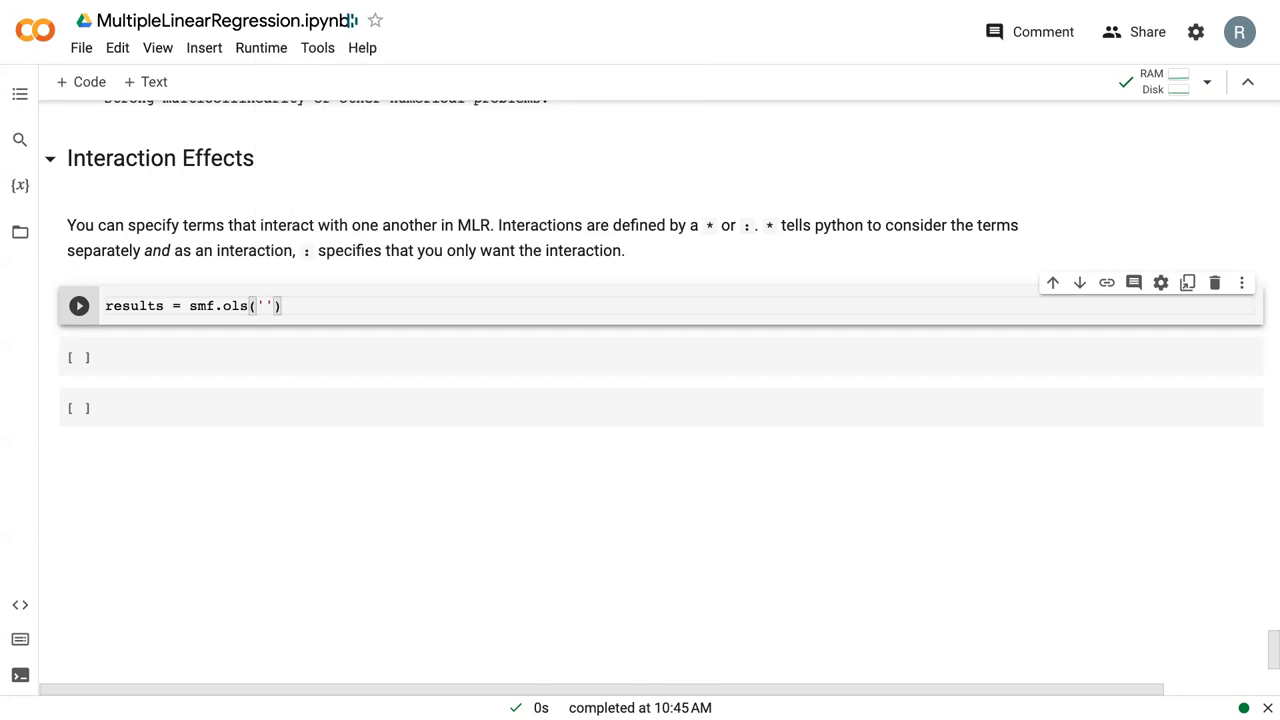
{"action": "type", "text": "NOX"}
{"action": "key", "text": "BackSpace"}
{"action": "type", "text": "x_RGGI ~"}
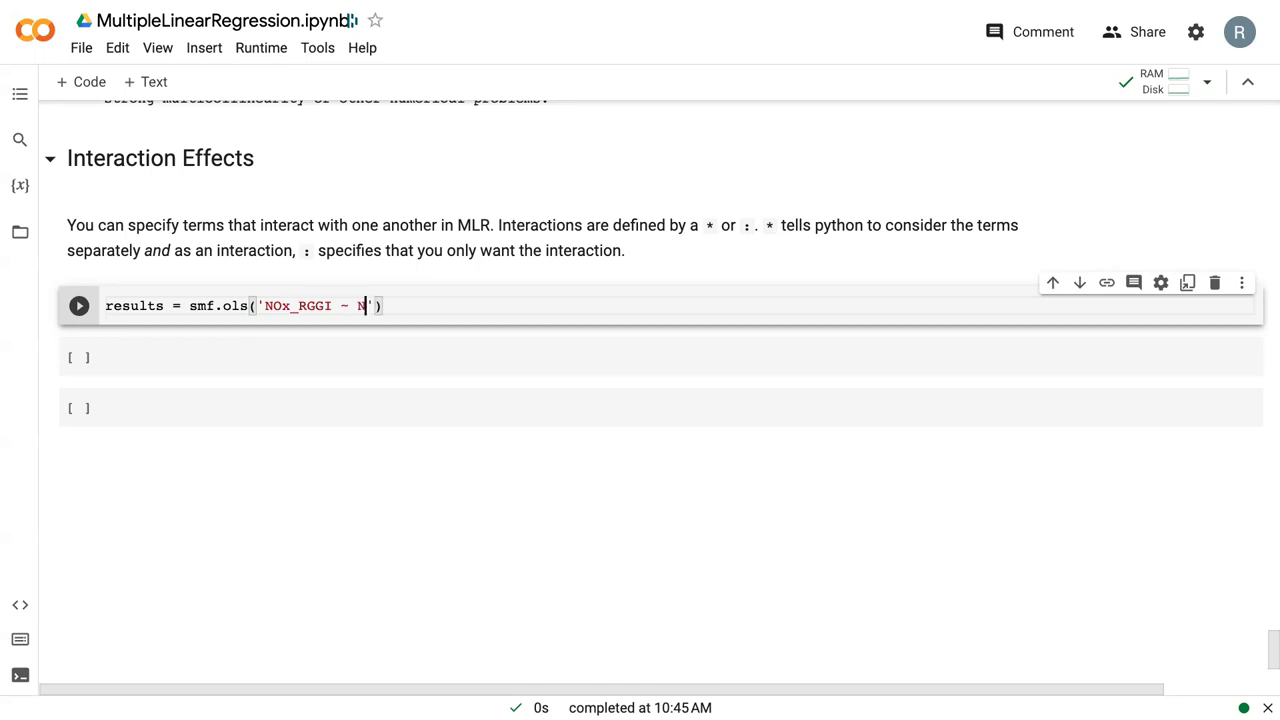
{"action": "scroll", "coordinate": [650, 390], "scroll_direction": "up", "scroll_amount": 2}
{"action": "scroll", "coordinate": [650, 390], "scroll_direction": "up", "scroll_amount": 6}
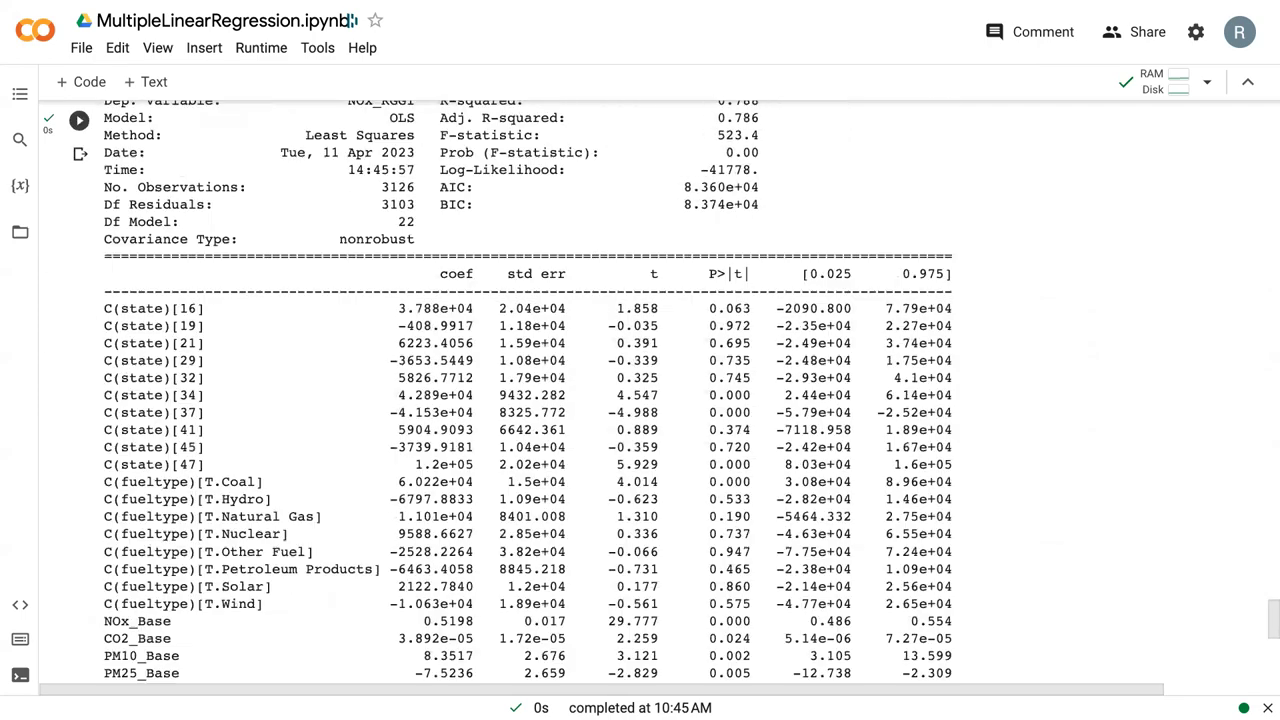
{"action": "scroll", "coordinate": [391, 308], "scroll_direction": "down", "scroll_amount": 3}
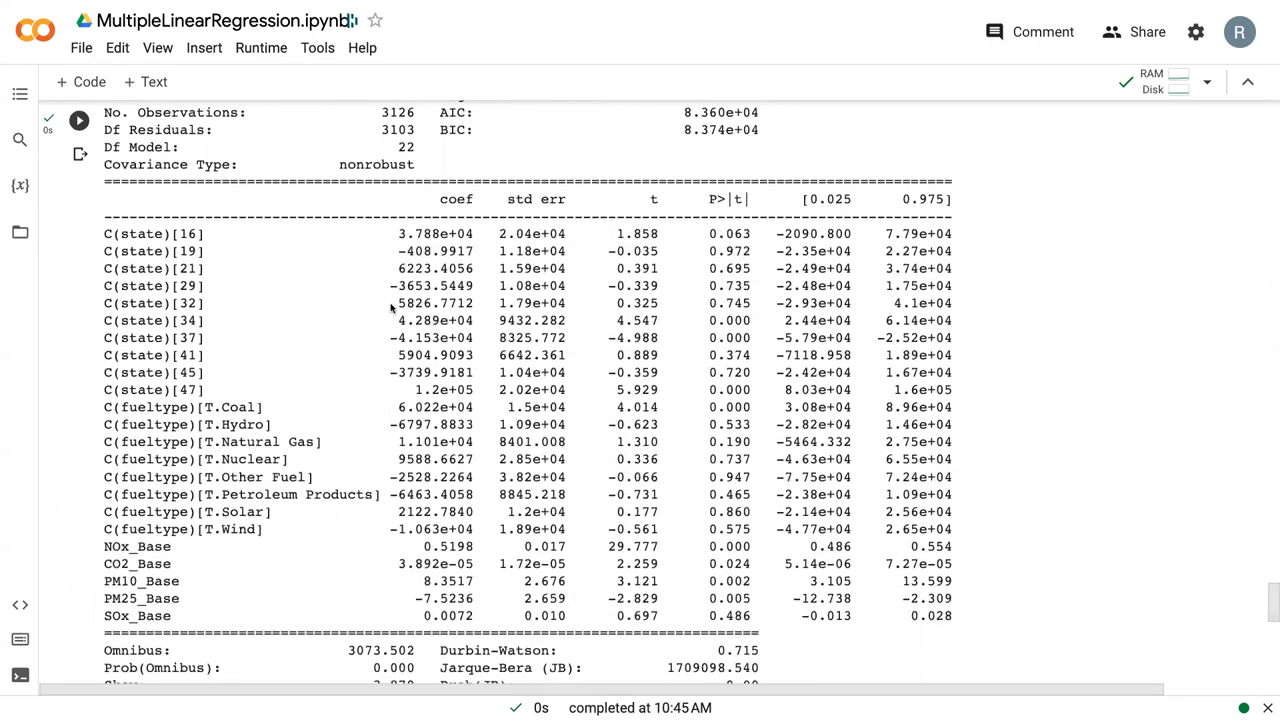
{"action": "scroll", "coordinate": [391, 308], "scroll_direction": "down", "scroll_amount": 3}
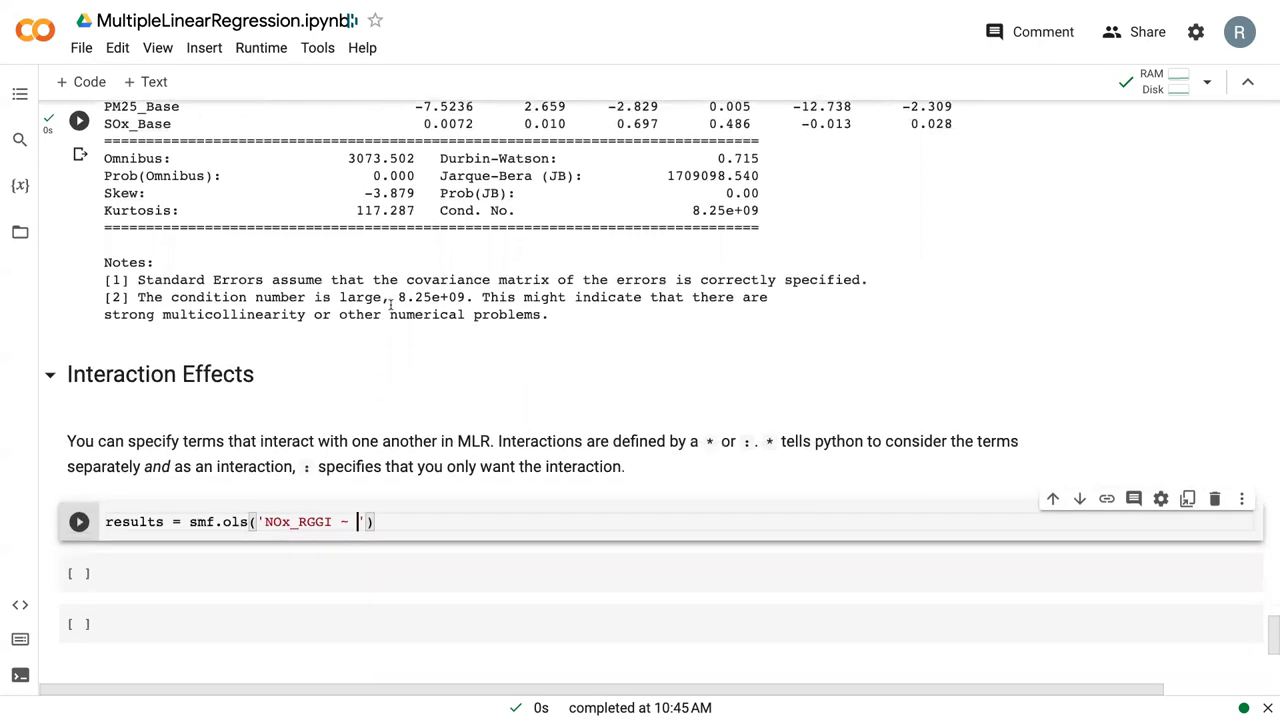
{"action": "scroll", "coordinate": [389, 514], "scroll_direction": "down", "scroll_amount": 1}
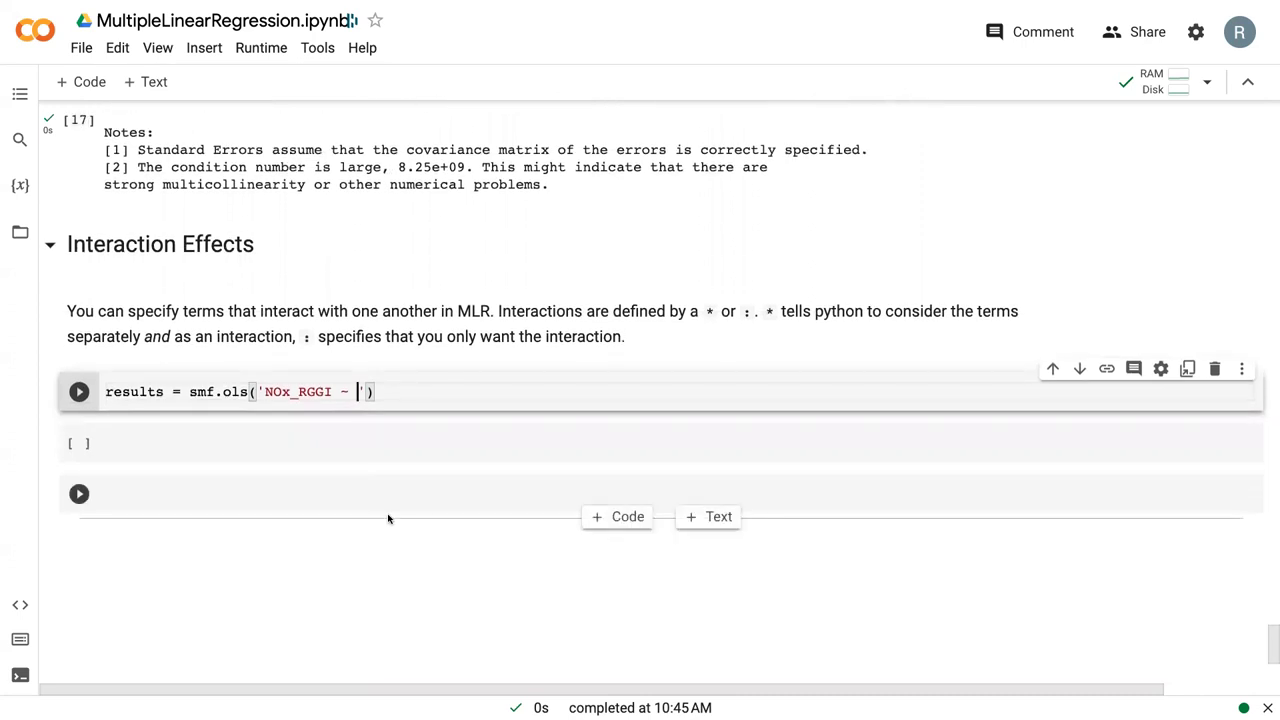
{"action": "type", "text": "NOx_Base"}
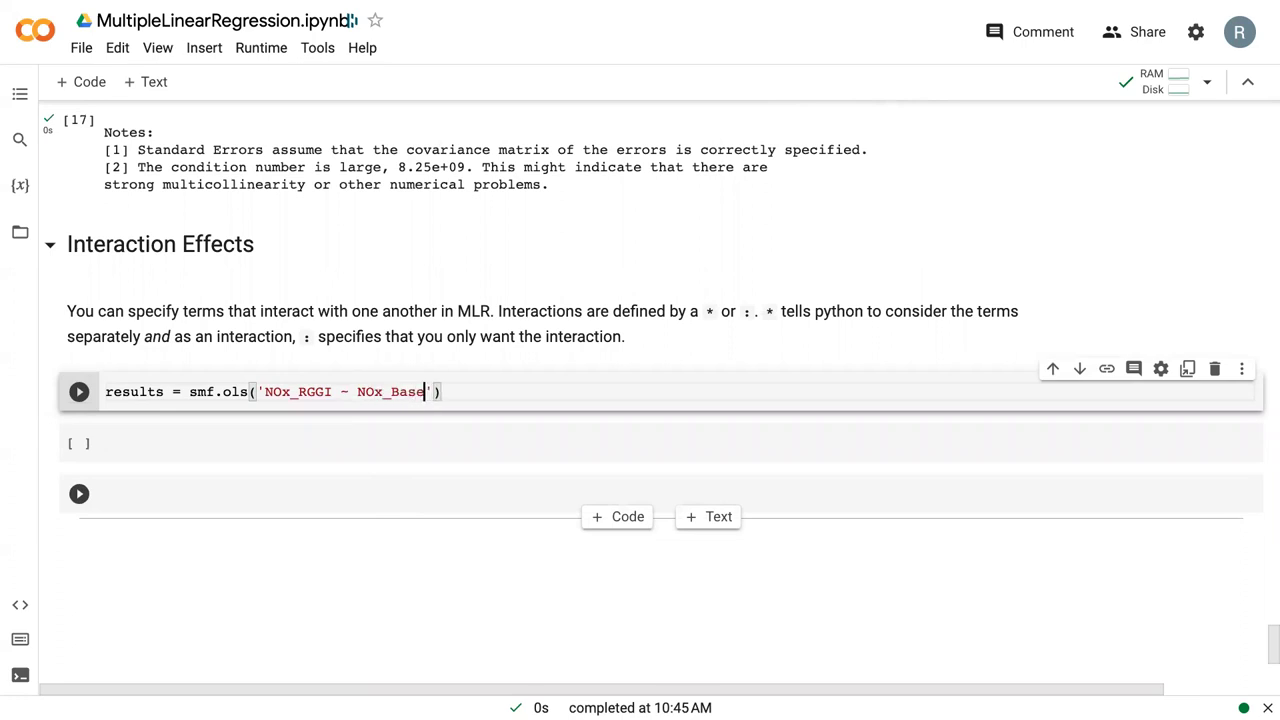
{"action": "type", "text": "*C(state) - 1"}
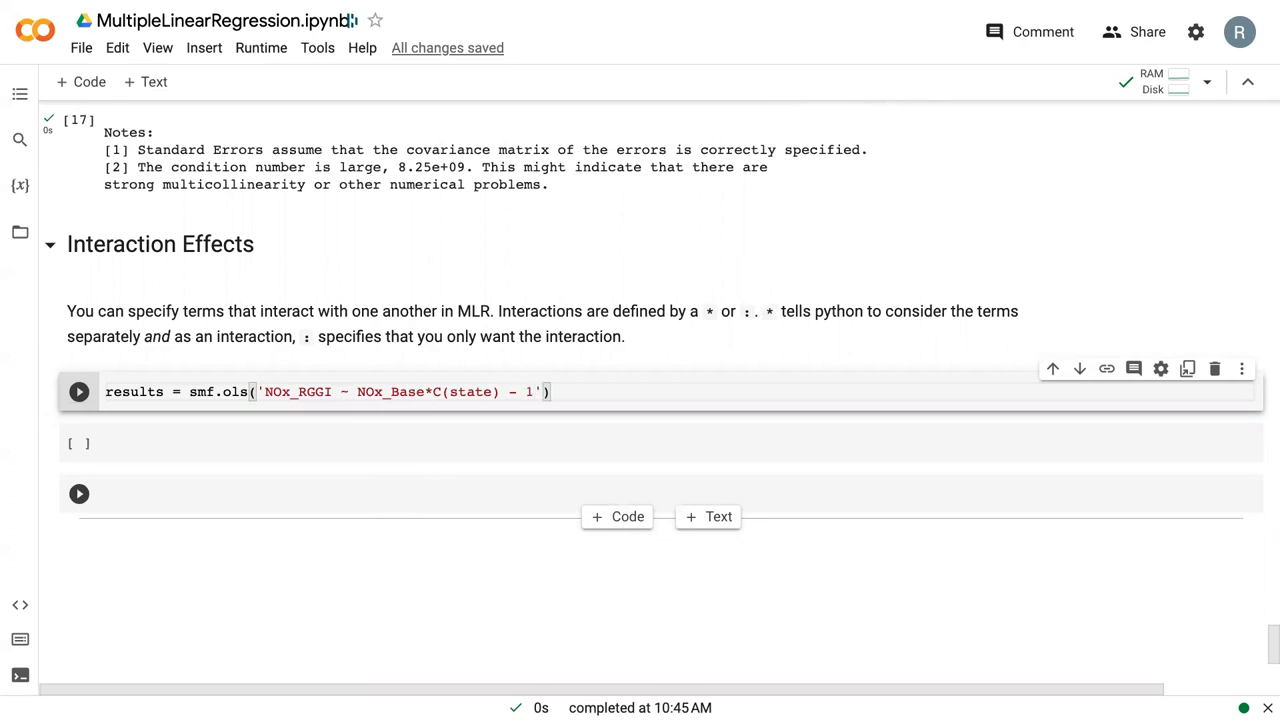
{"action": "left_click", "coordinate": [425, 391]}
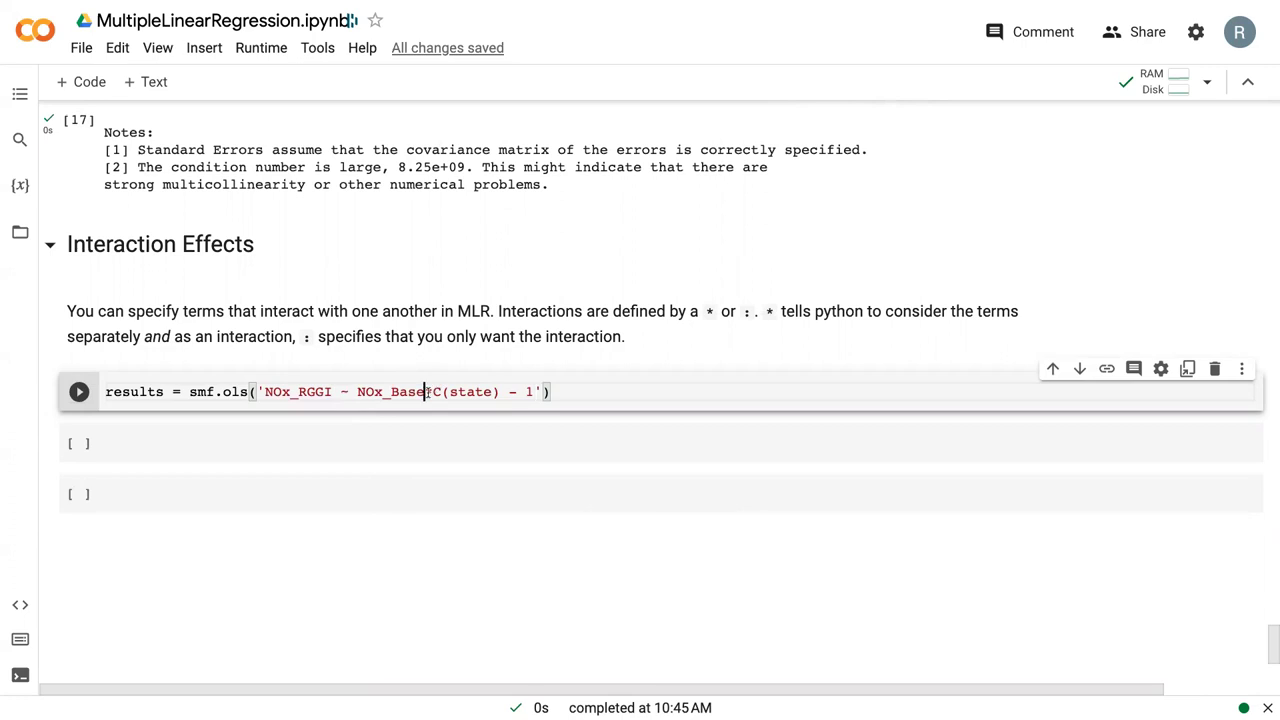
- Change the formula to NOx_Base:C(state) and add data = df_merged, hasconst = True and .fit()
{"action": "left_click_drag", "start_coordinate": [425, 391], "coordinate": [433, 391]}
{"action": "type", "text": ":"}
{"action": "left_click", "coordinate": [545, 392]}
{"action": "type", "text": ", "}
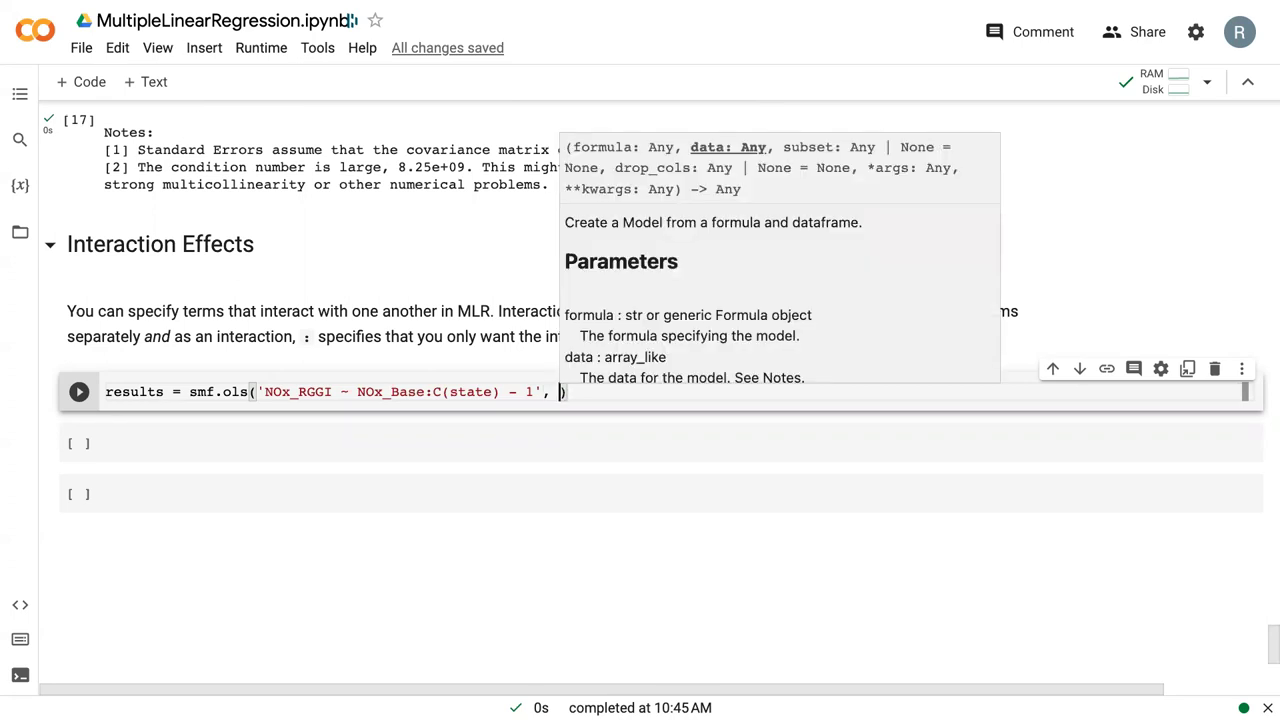
{"action": "type", "text": "data =df_"}
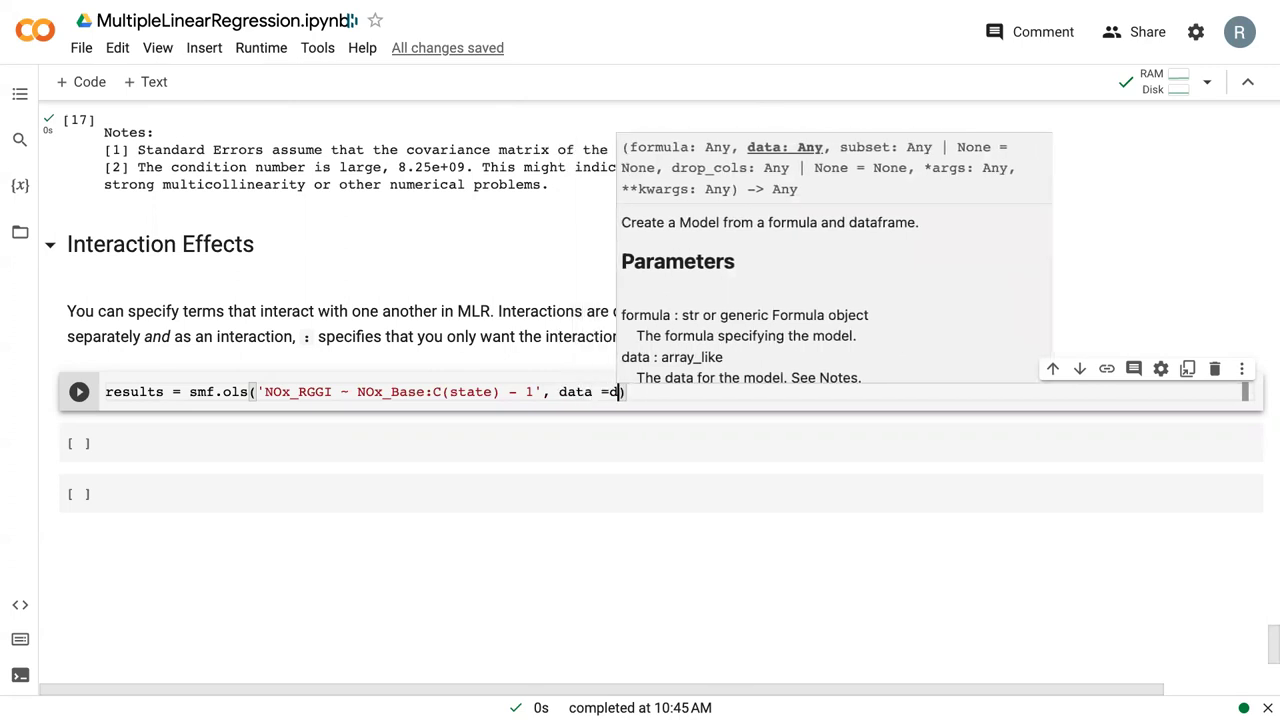
{"action": "type", "text": "merged"}
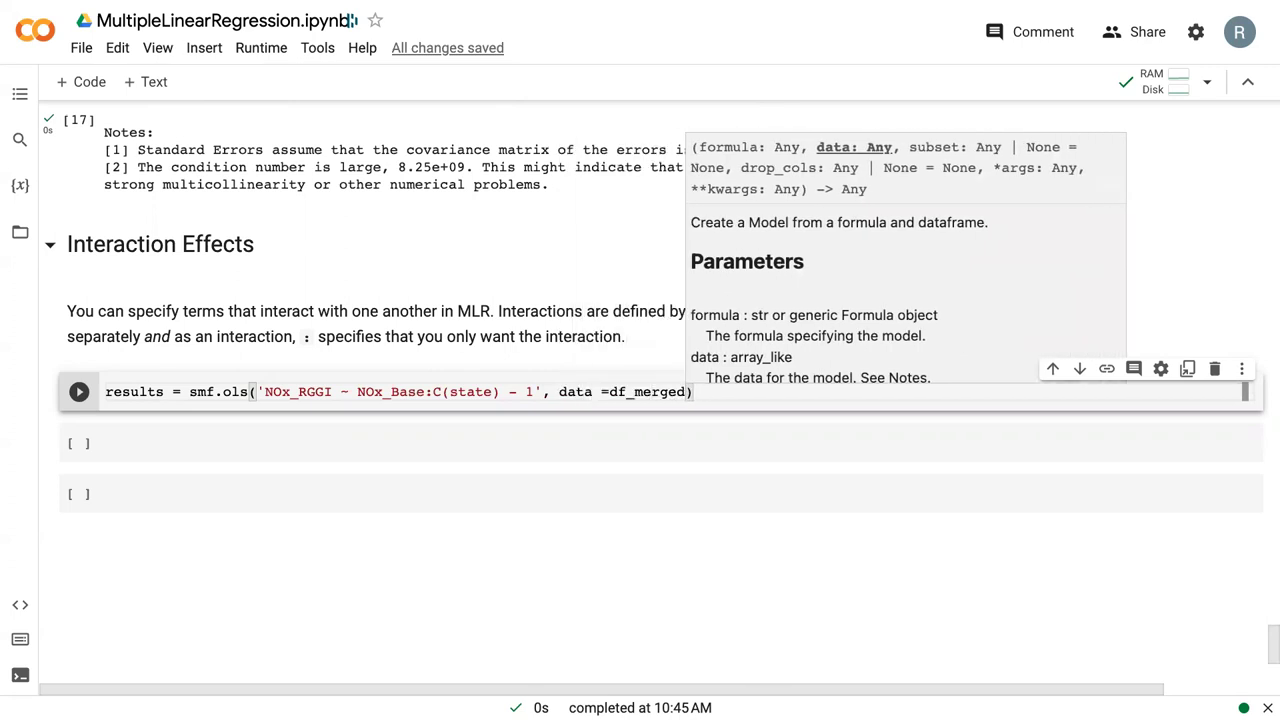
{"action": "left_click", "coordinate": [611, 398]}
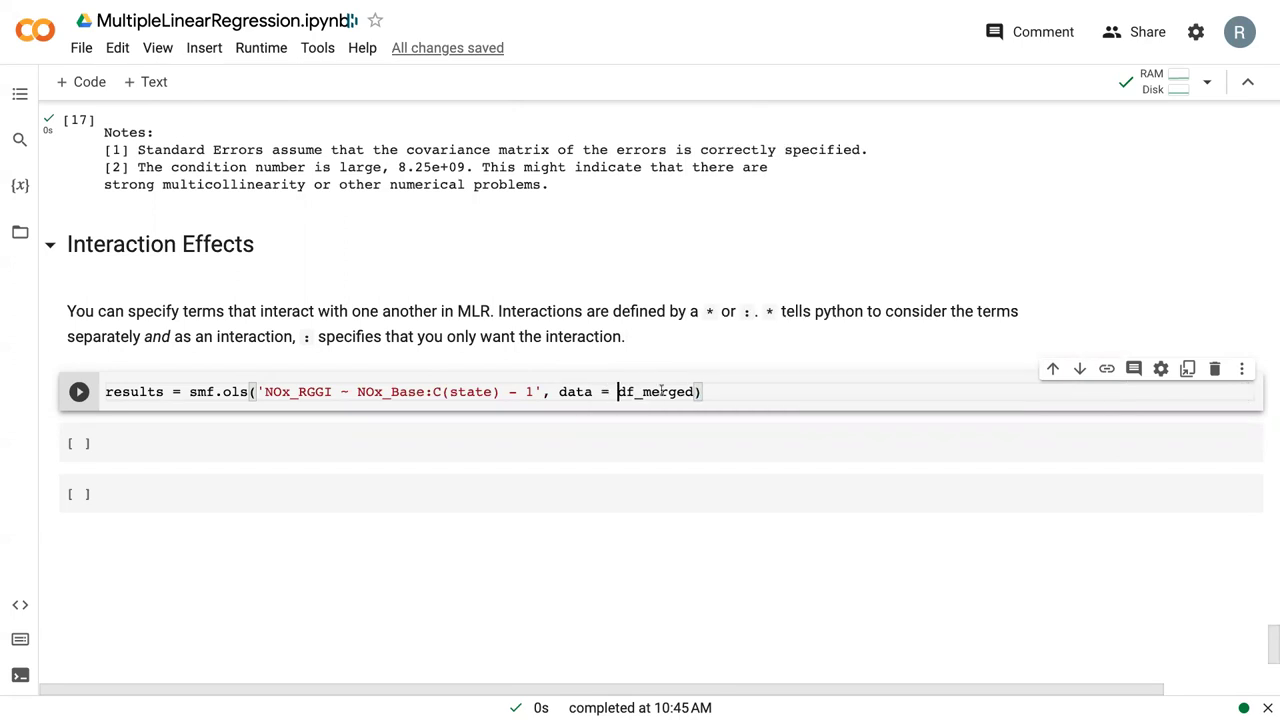
{"action": "left_click", "coordinate": [697, 391]}
{"action": "type", "text": ", hasconst "}
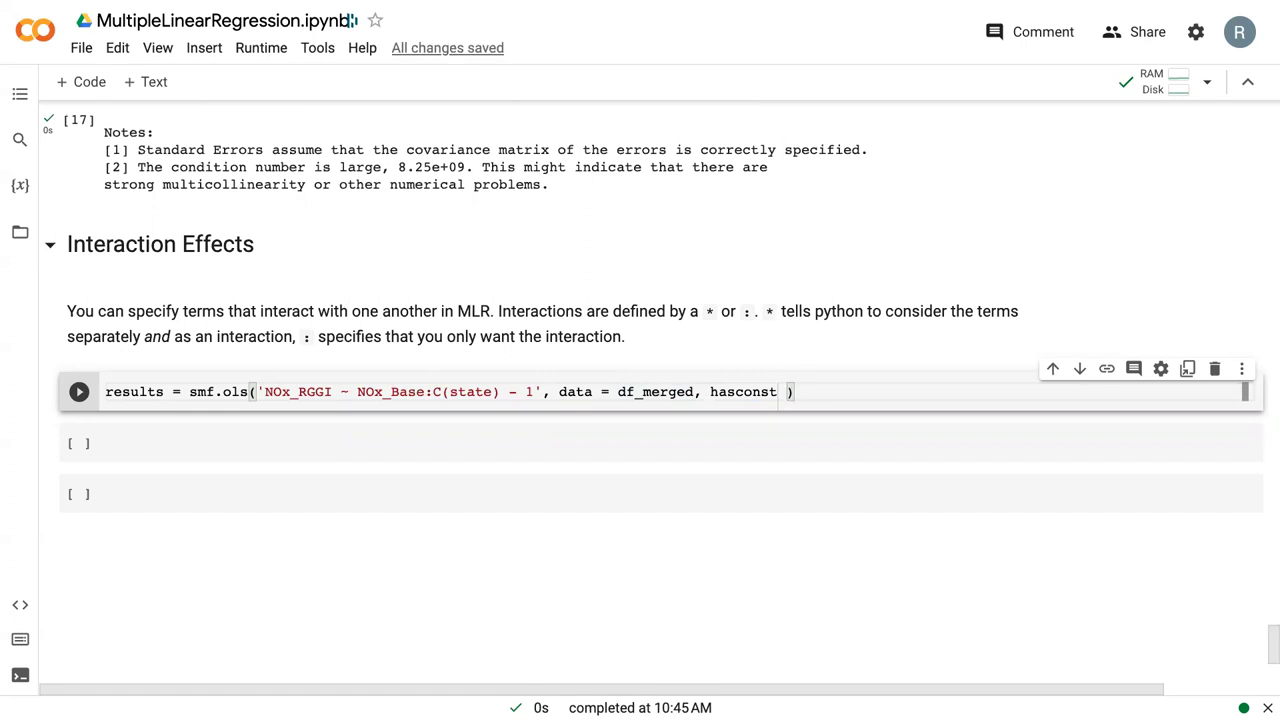
{"action": "type", "text": "= True"}
{"action": "key", "text": "End"}
{"action": "type", "text": ".fit()"}
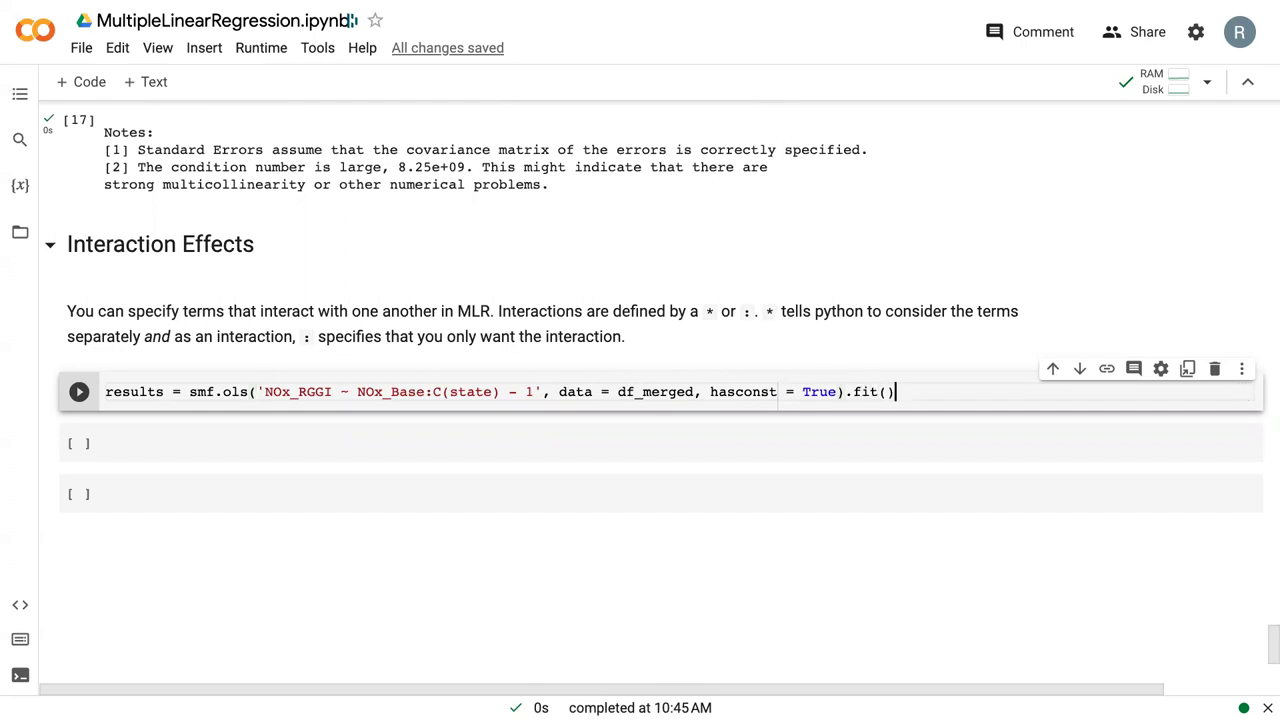
- Name the fitted model results3 and add print(results3.summary()) on a new line
{"action": "key", "text": "Return"}
{"action": "key", "text": "Return"}
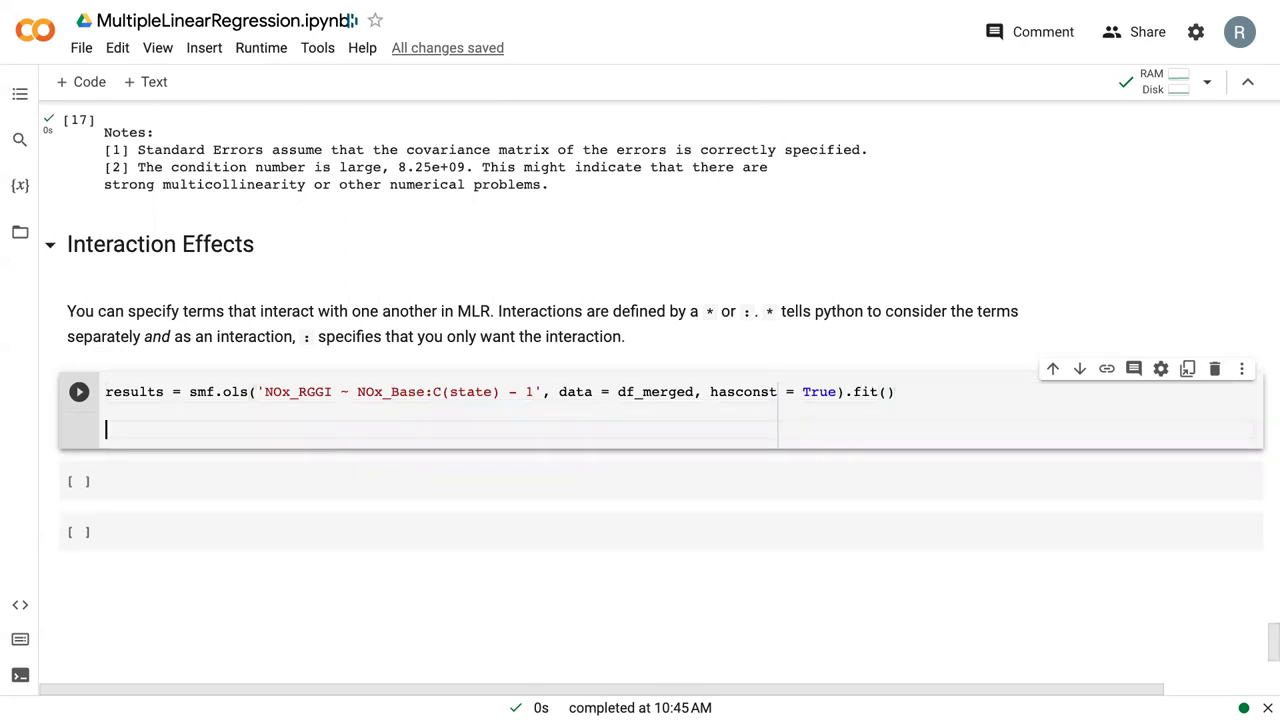
{"action": "type", "text": "print(resiuts"}
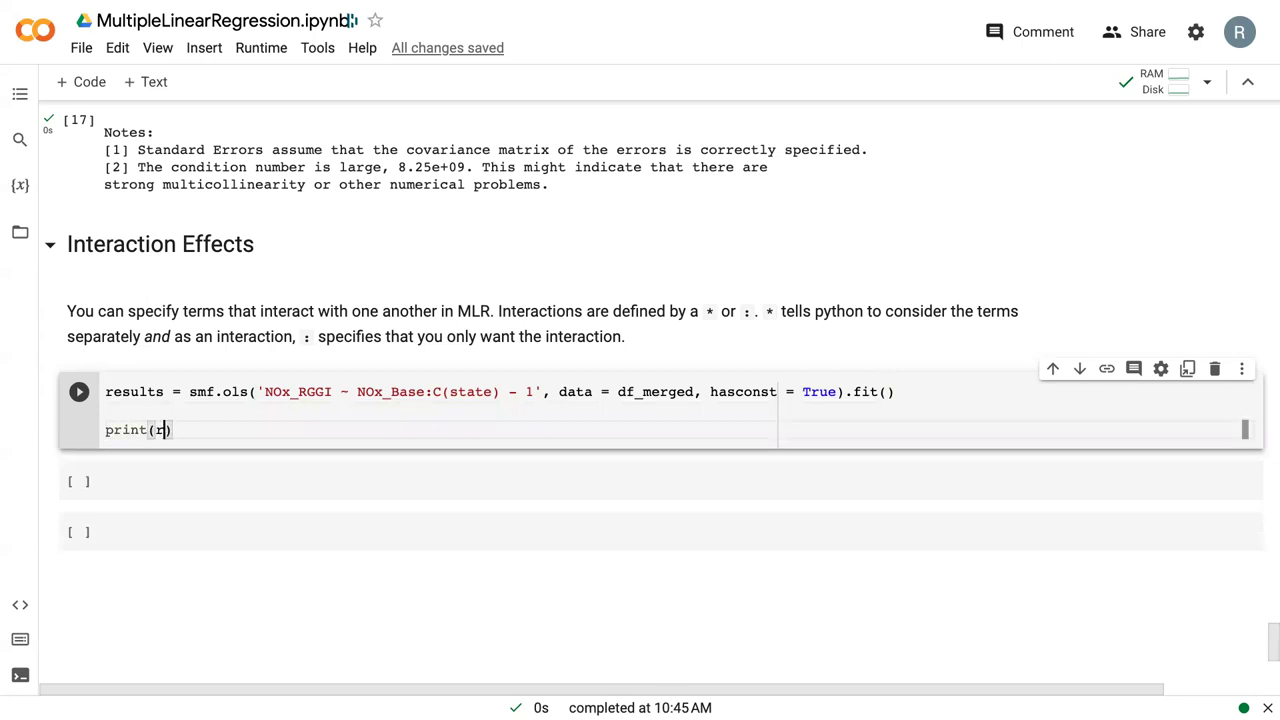
{"action": "key", "text": "BackSpace"}
{"action": "key", "text": "BackSpace"}
{"action": "key", "text": "BackSpace"}
{"action": "key", "text": "BackSpace"}
{"action": "type", "text": "lts"}
{"action": "key", "text": "BackSpace"}
{"action": "key", "text": "BackSpace"}
{"action": "key", "text": "BackSpace"}
{"action": "key", "text": "BackSpace"}
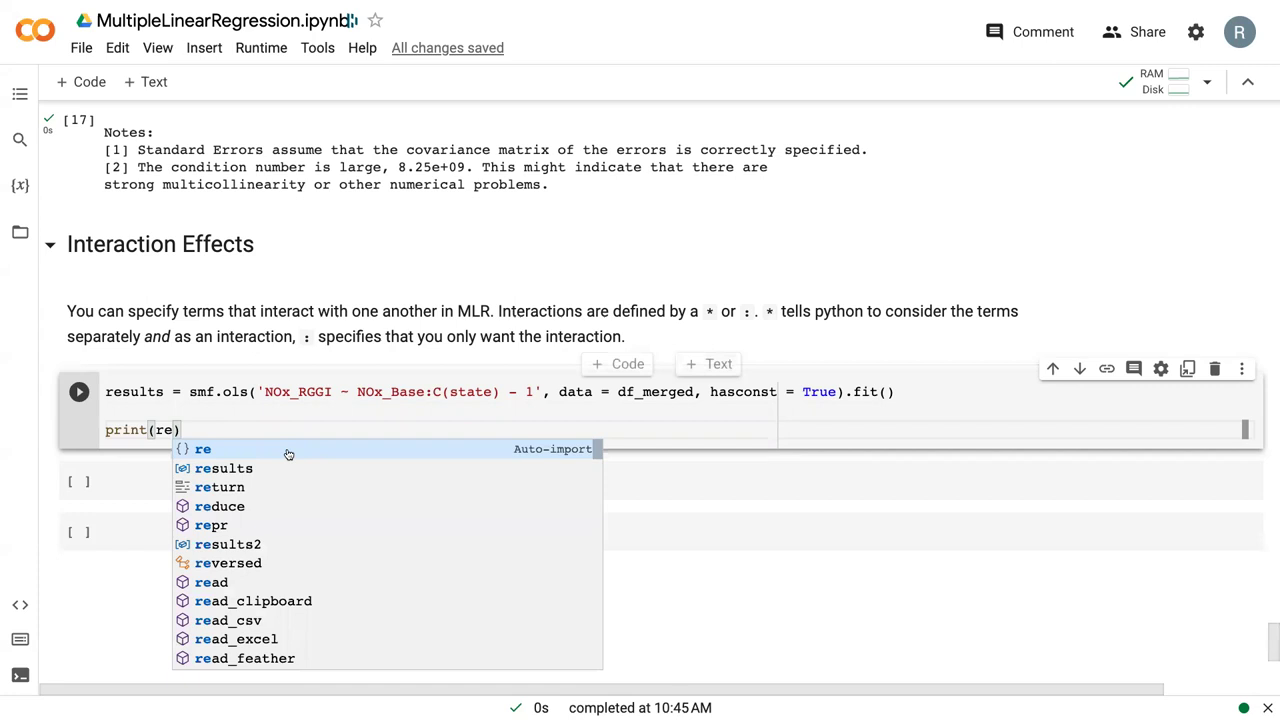
{"action": "left_click", "coordinate": [163, 392]}
{"action": "type", "text": "3"}
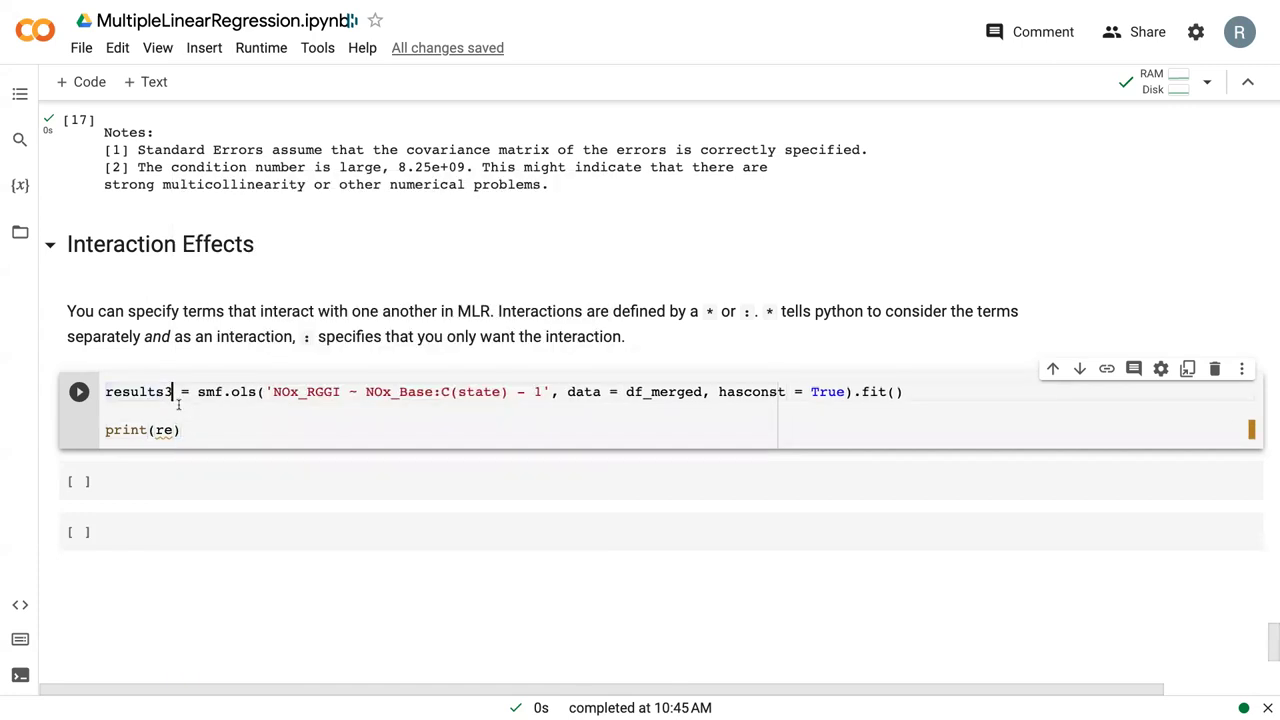
{"action": "type", "text": "sult3"}
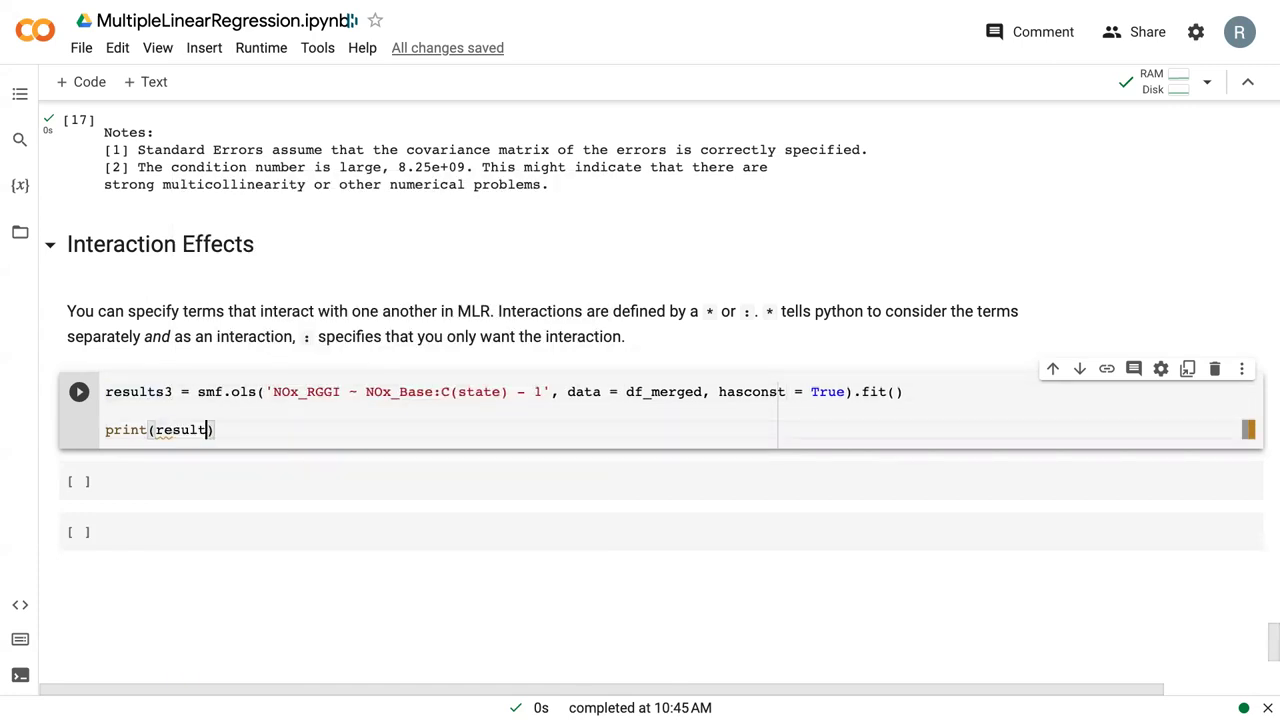
{"action": "key", "text": "BackSpace"}
{"action": "type", "text": "s3."}
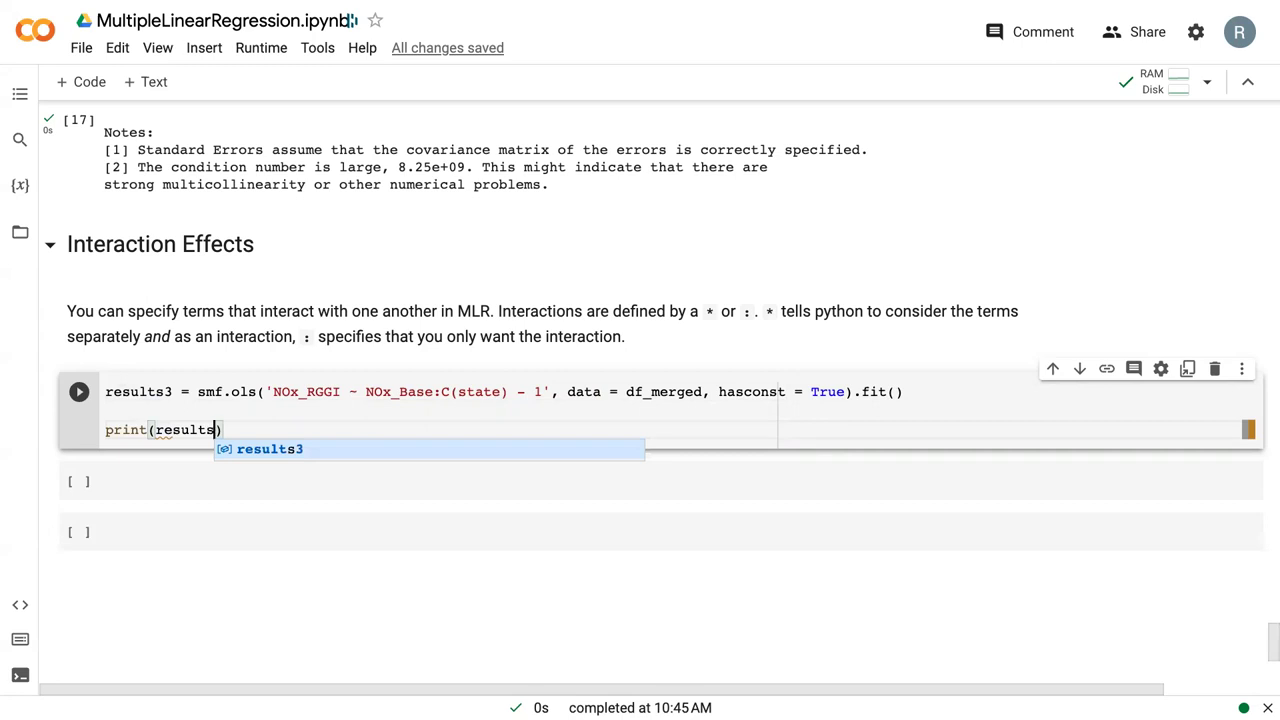
{"action": "type", "text": "summary()"}
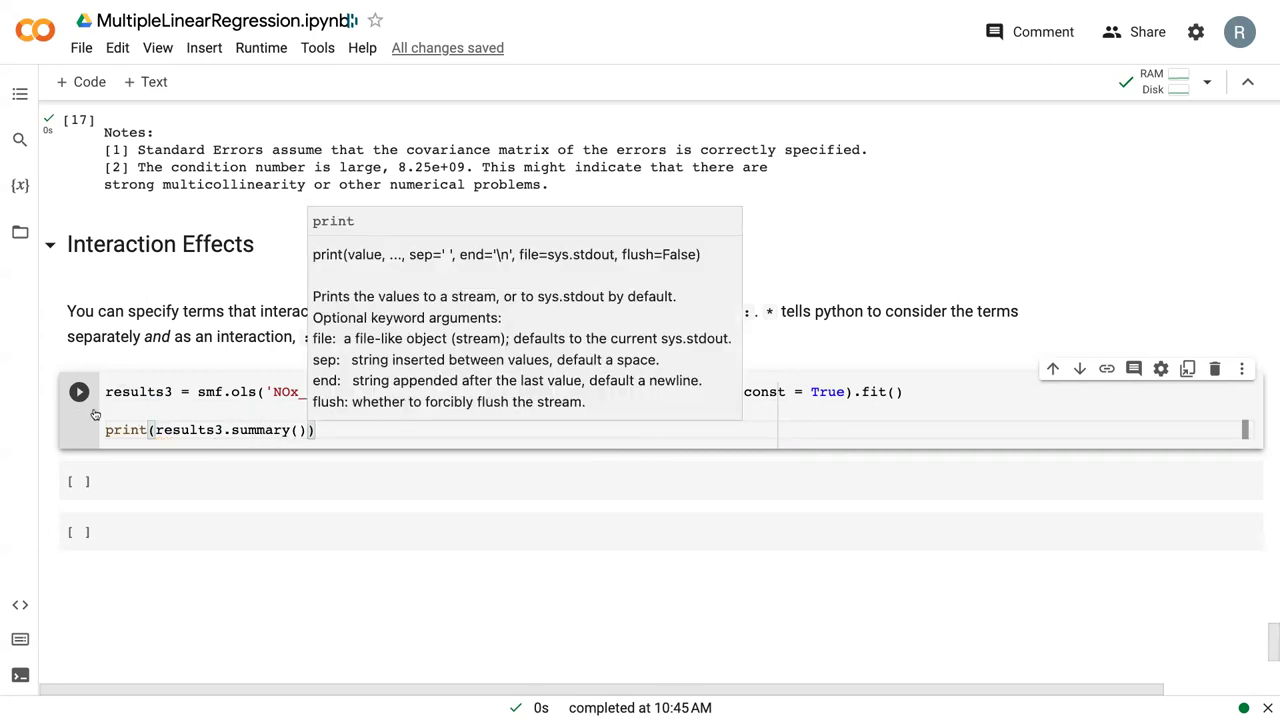
{"action": "left_click", "coordinate": [80, 392]}
{"action": "scroll", "coordinate": [600, 380], "scroll_direction": "down", "scroll_amount": 2}
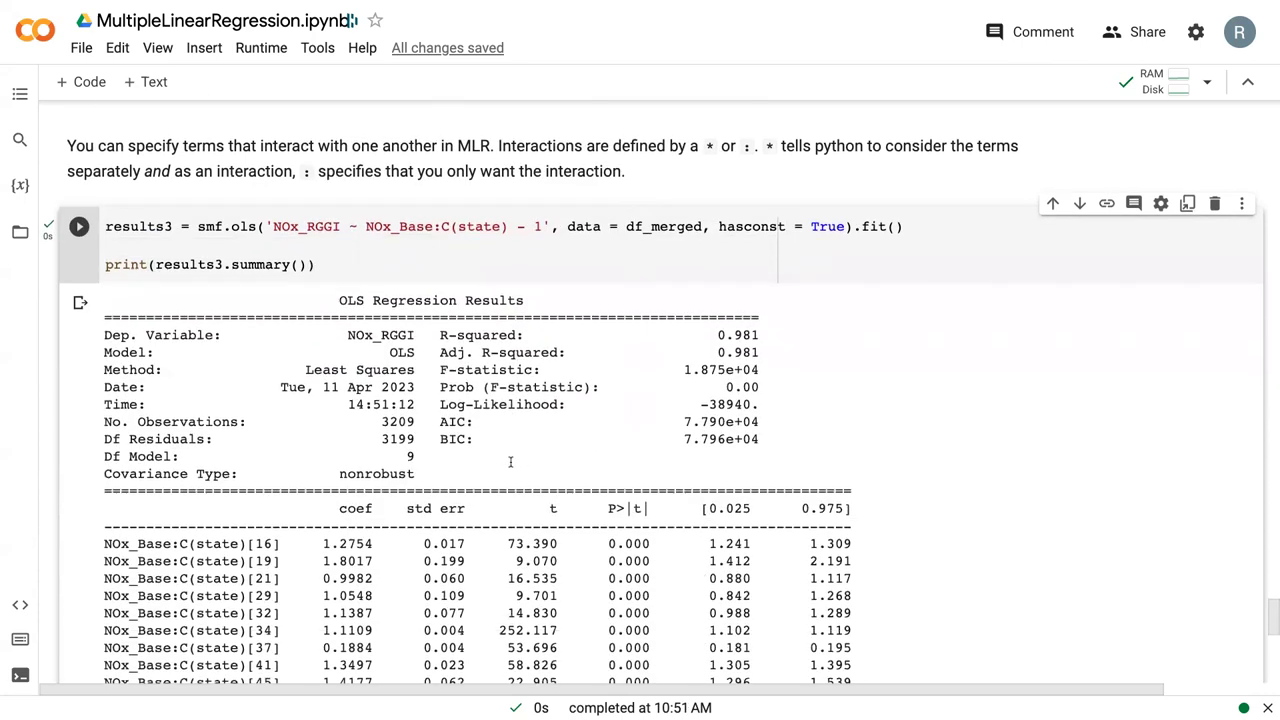
{"action": "left_click_drag", "start_coordinate": [764, 340], "coordinate": [701, 335]}
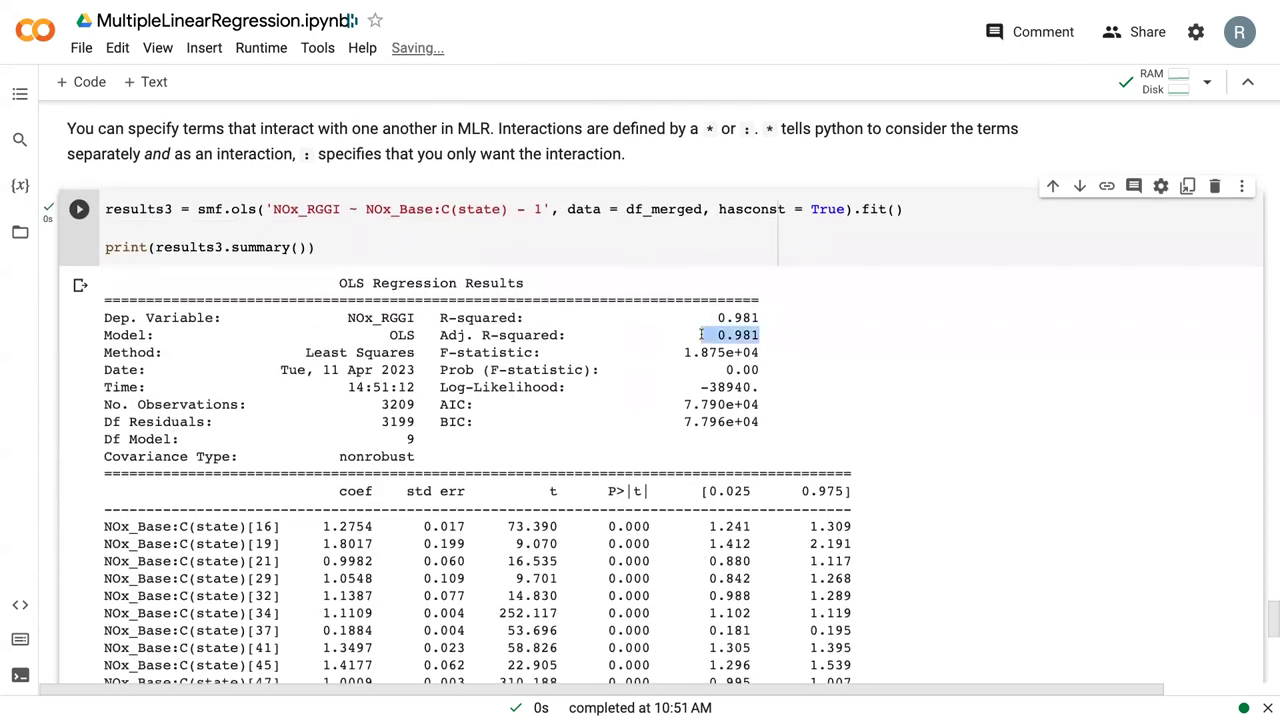
{"action": "scroll", "coordinate": [701, 335], "scroll_direction": "up", "scroll_amount": 15}
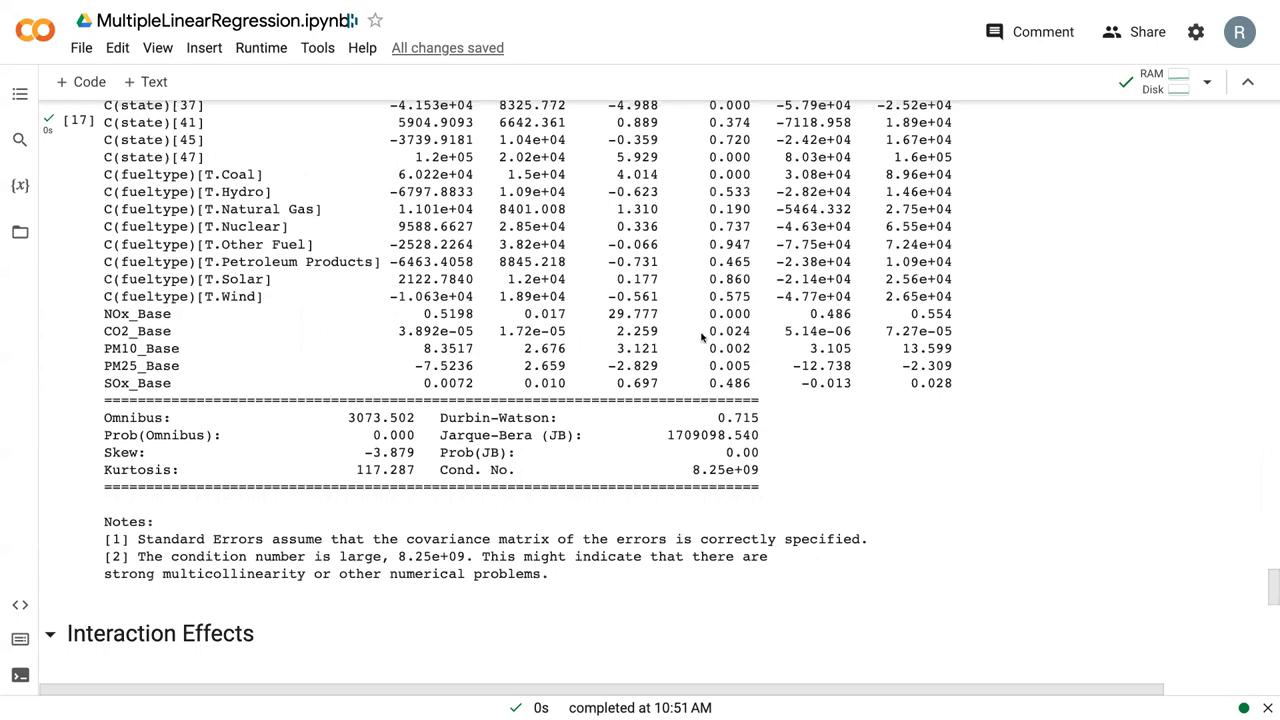
{"action": "scroll", "coordinate": [701, 338], "scroll_direction": "down", "scroll_amount": 1}
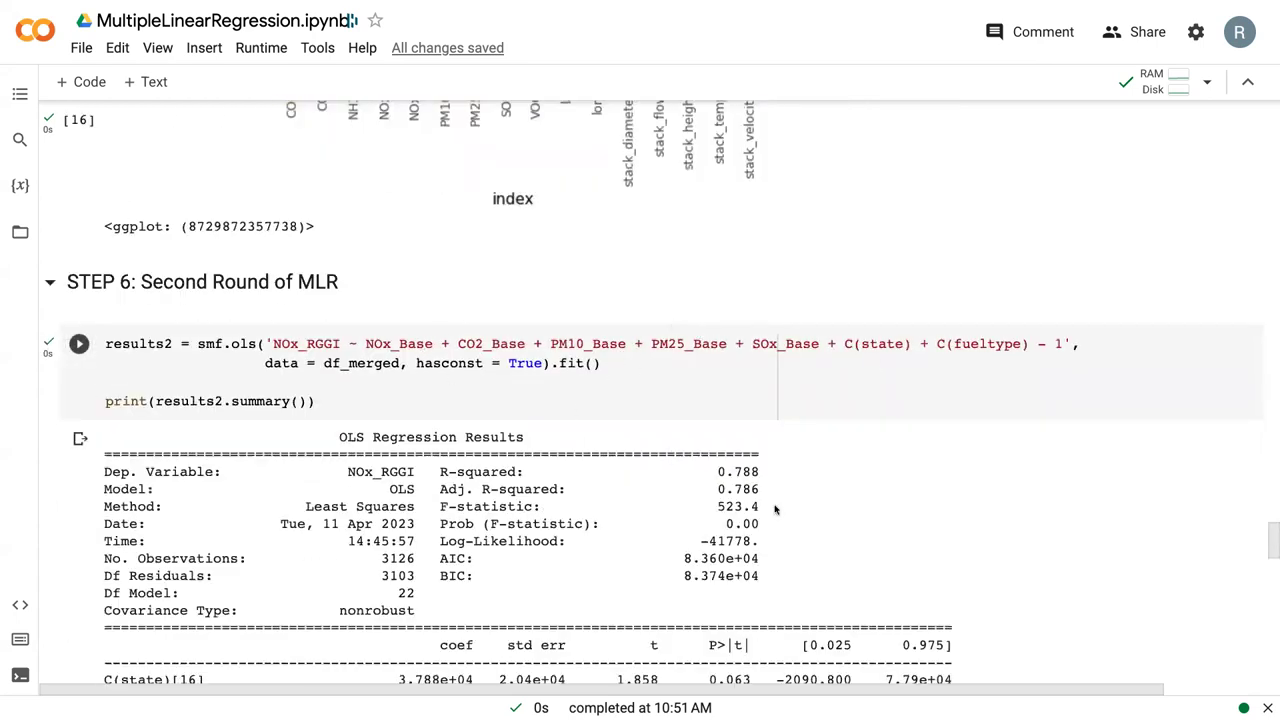
{"action": "left_click_drag", "start_coordinate": [774, 492], "coordinate": [685, 488]}
{"action": "scroll", "coordinate": [685, 488], "scroll_direction": "down", "scroll_amount": 14}
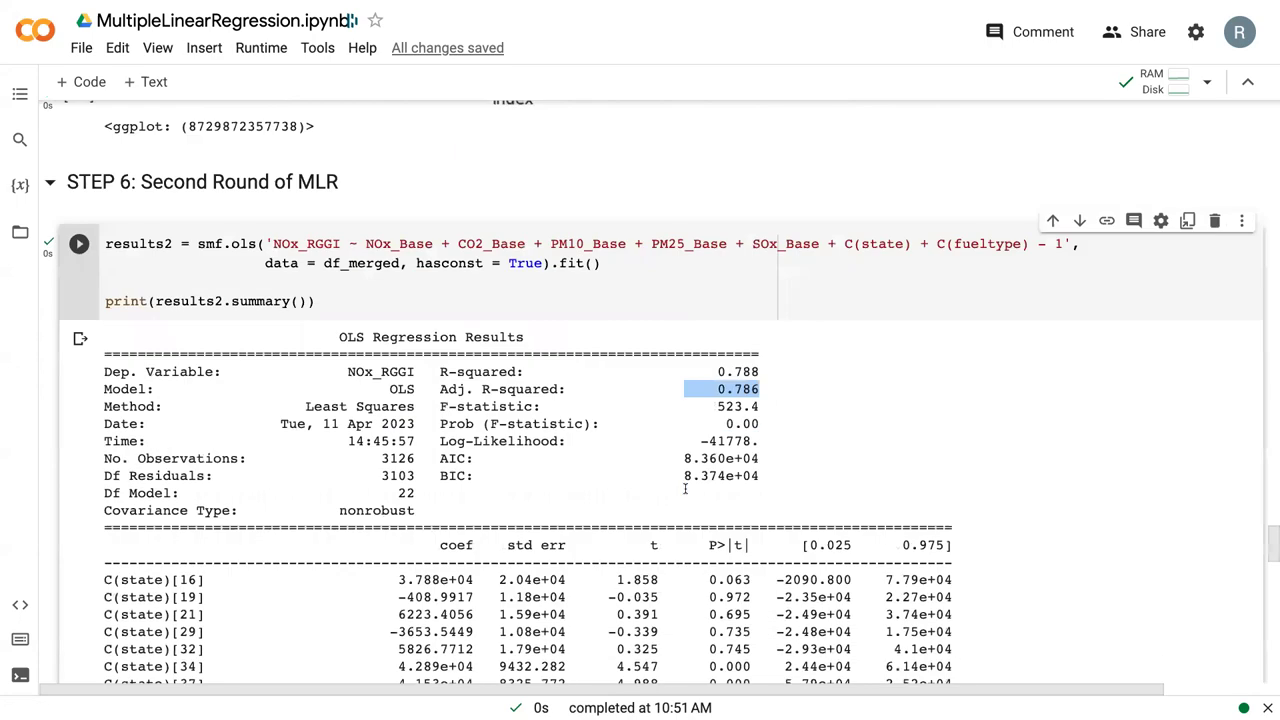
{"action": "scroll", "coordinate": [685, 488], "scroll_direction": "up", "scroll_amount": 3}
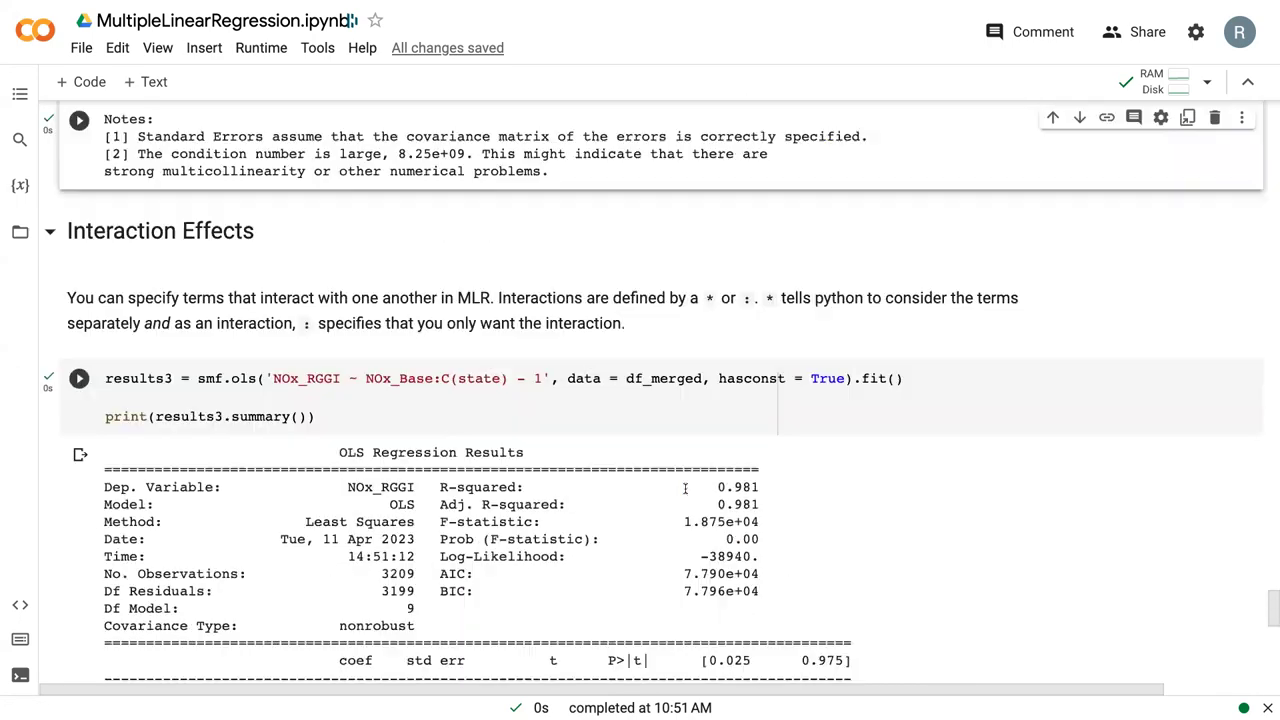
{"action": "scroll", "coordinate": [778, 344], "scroll_direction": "down", "scroll_amount": 3}
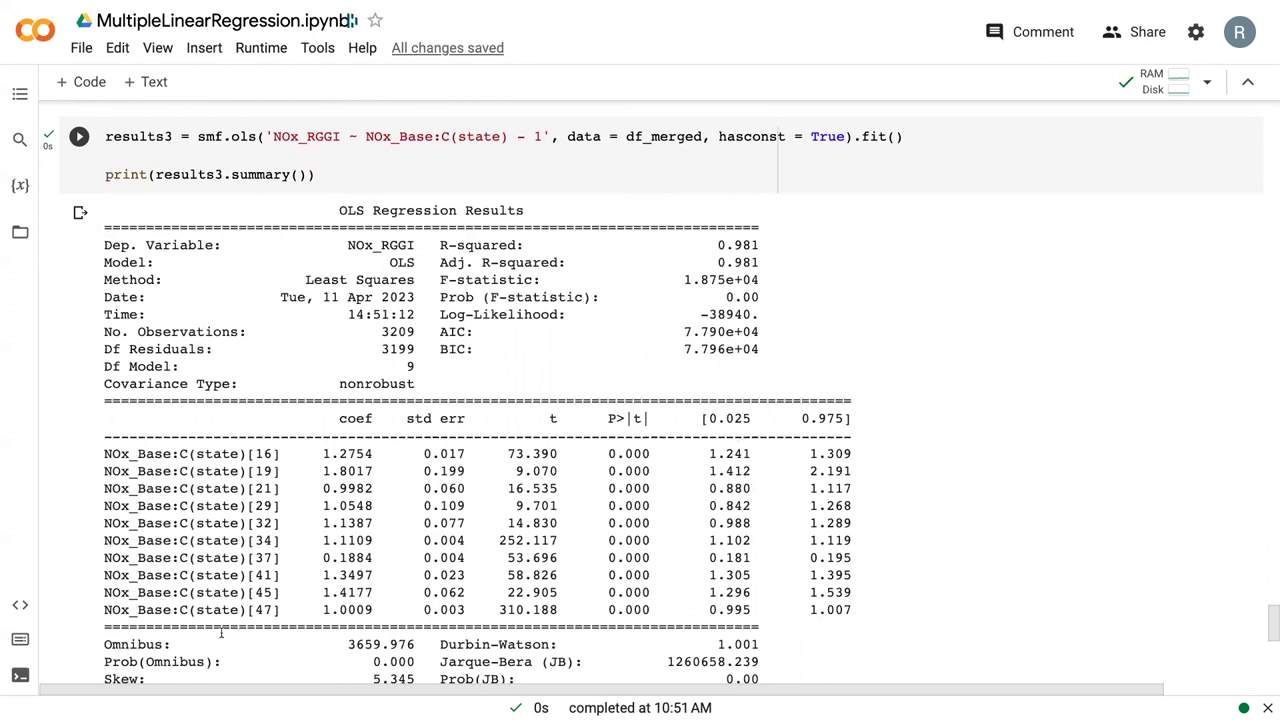
{"action": "scroll", "coordinate": [221, 632], "scroll_direction": "down", "scroll_amount": 1}
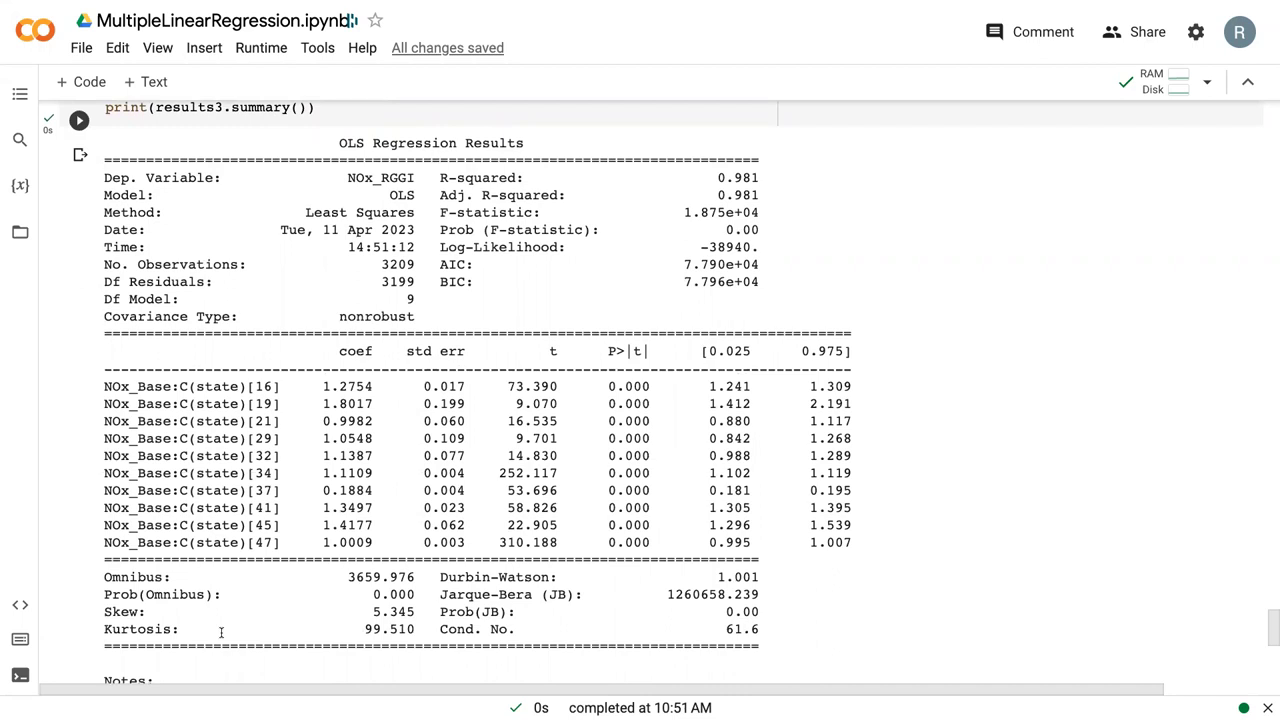
{"action": "left_click_drag", "start_coordinate": [650, 542], "coordinate": [610, 386]}
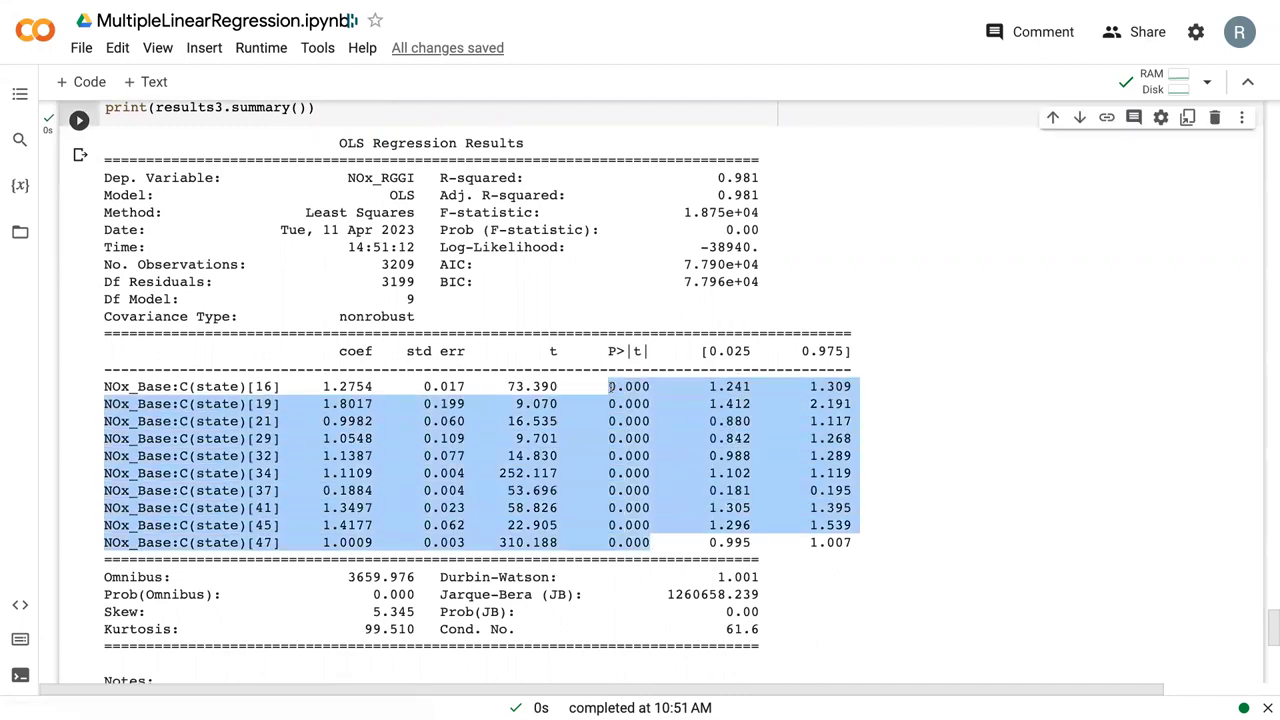
{"action": "left_click", "coordinate": [653, 542]}
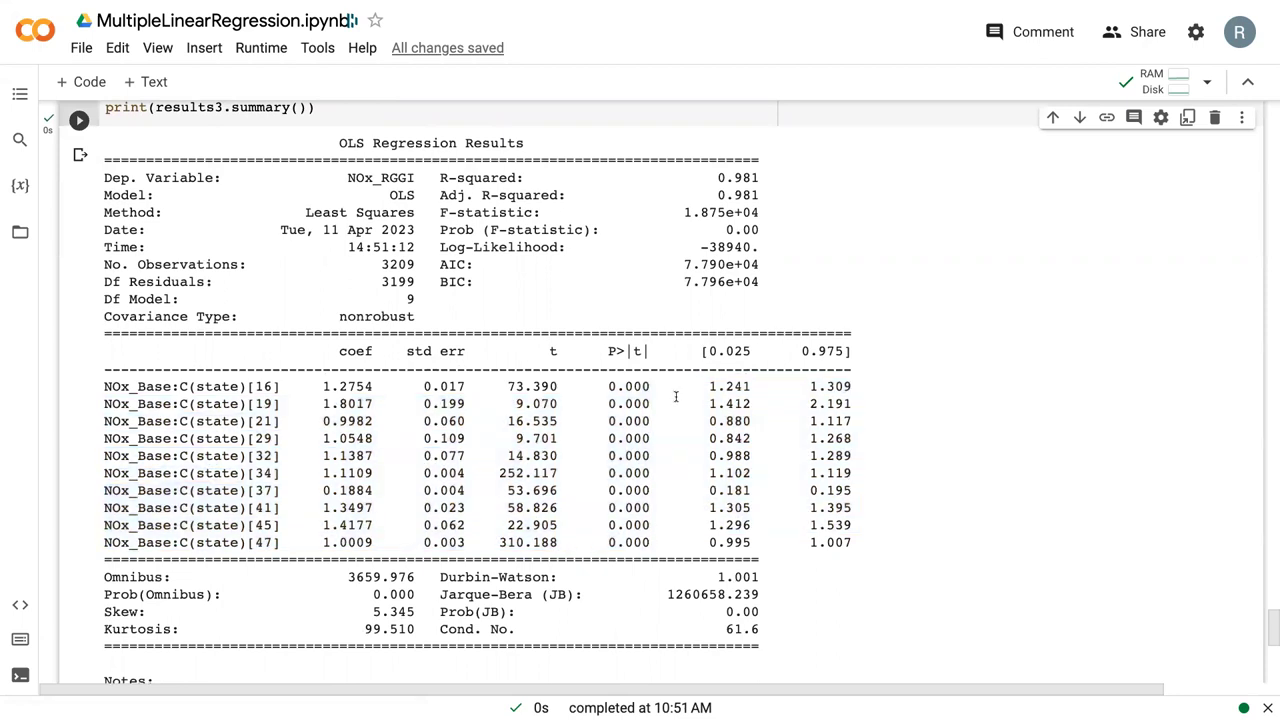
{"action": "scroll", "coordinate": [676, 397], "scroll_direction": "down", "scroll_amount": 1}
{"action": "scroll", "coordinate": [676, 397], "scroll_direction": "down", "scroll_amount": 1}
{"action": "scroll", "coordinate": [676, 397], "scroll_direction": "up", "scroll_amount": 2}
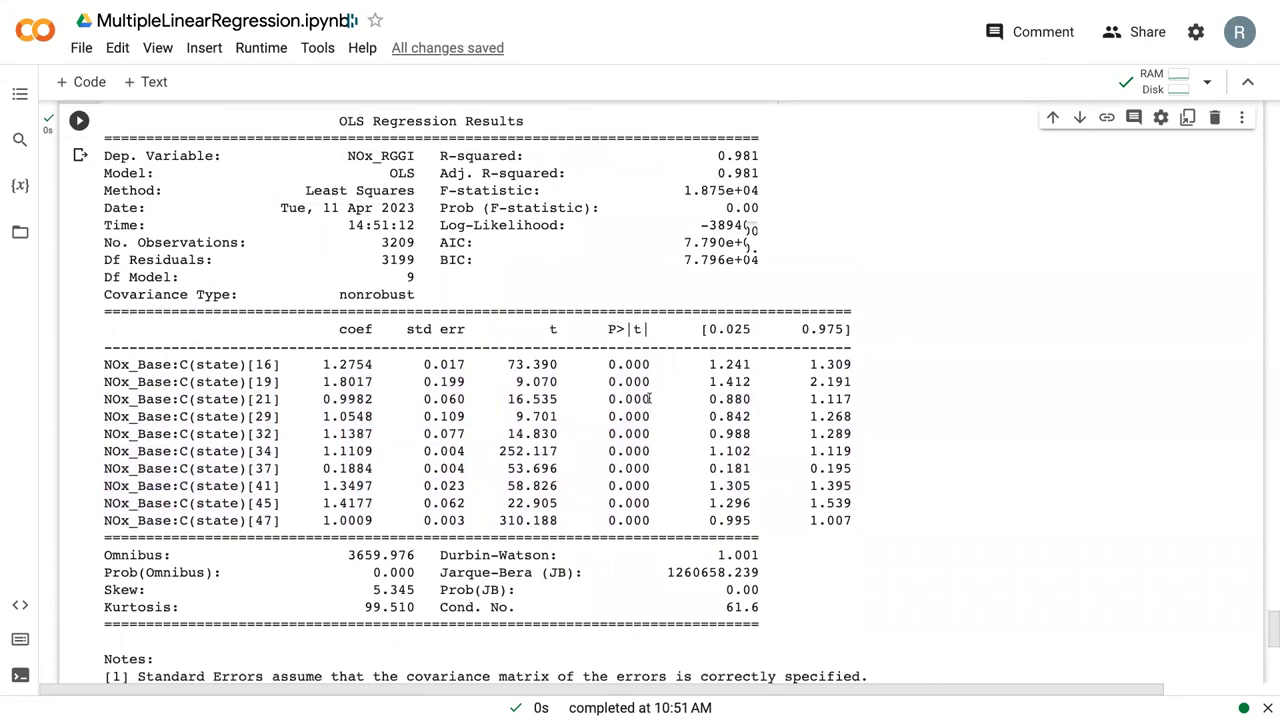
{"action": "scroll", "coordinate": [283, 383], "scroll_direction": "up", "scroll_amount": 3}
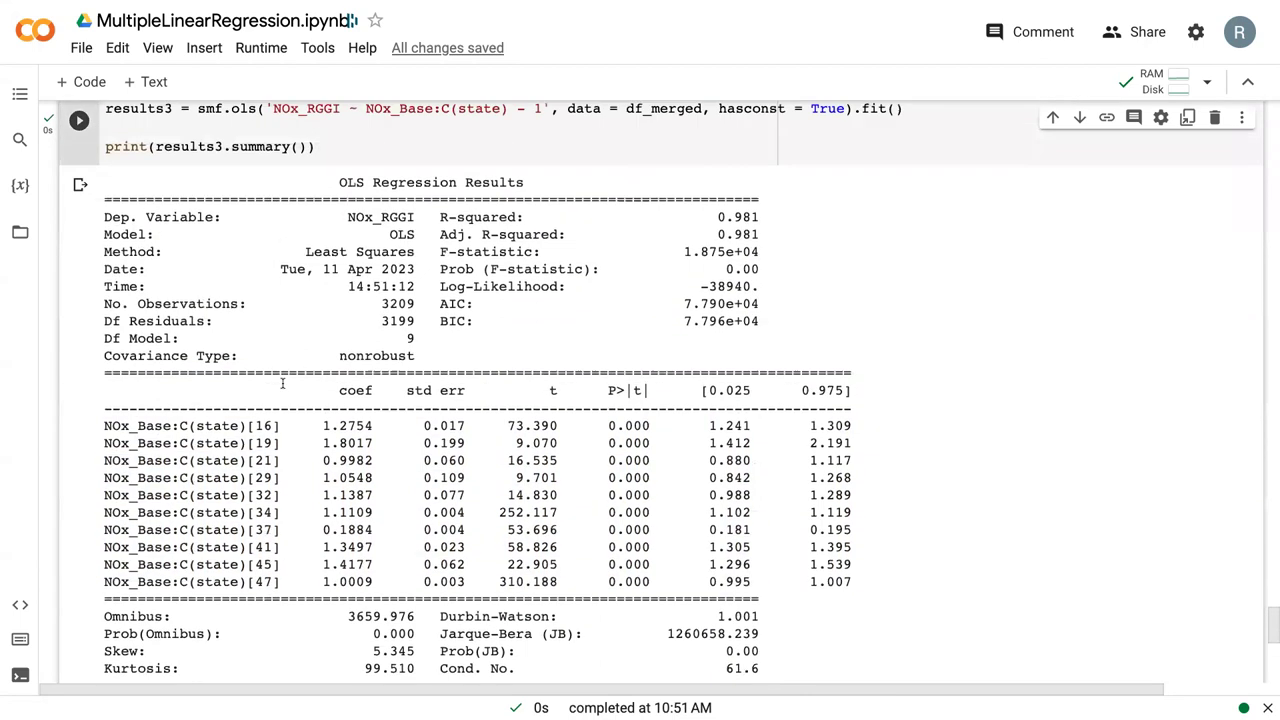
{"action": "left_click_drag", "start_coordinate": [330, 273], "coordinate": [35, 242]}
{"action": "key", "text": "ctrl+c"}
{"action": "scroll", "coordinate": [240, 370], "scroll_direction": "down", "scroll_amount": 5}
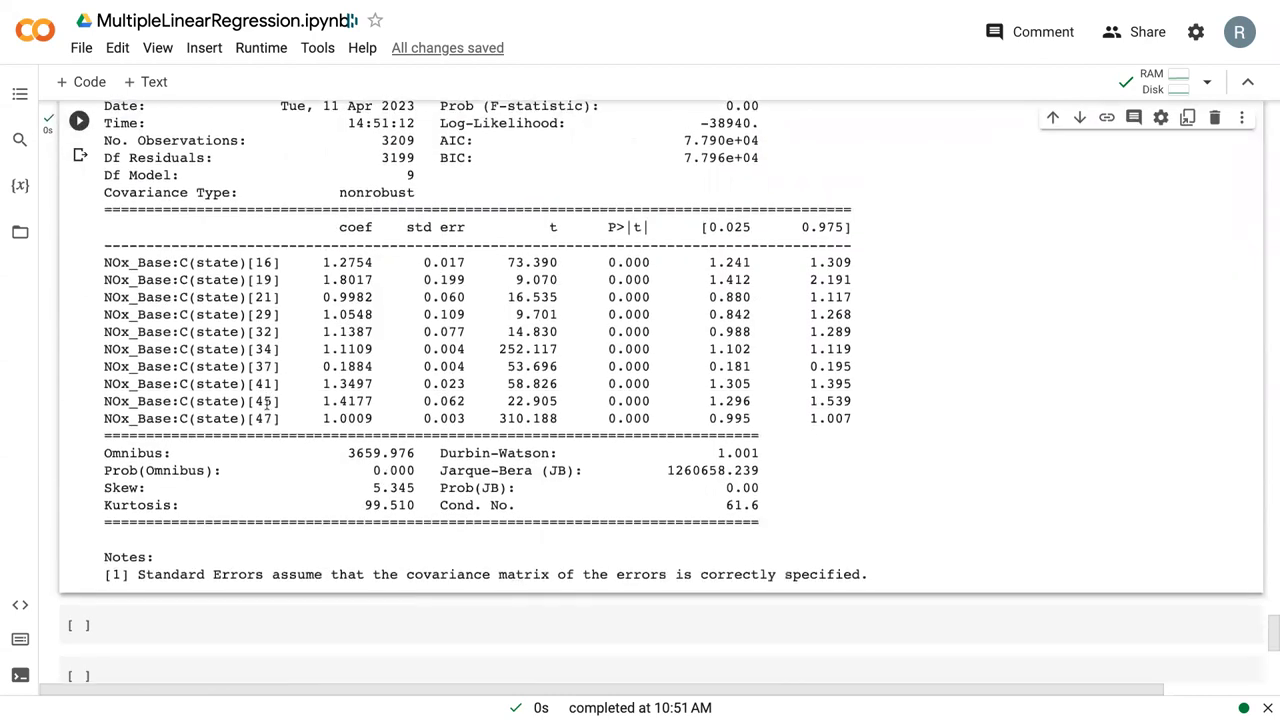
{"action": "scroll", "coordinate": [268, 405], "scroll_direction": "down", "scroll_amount": 3}
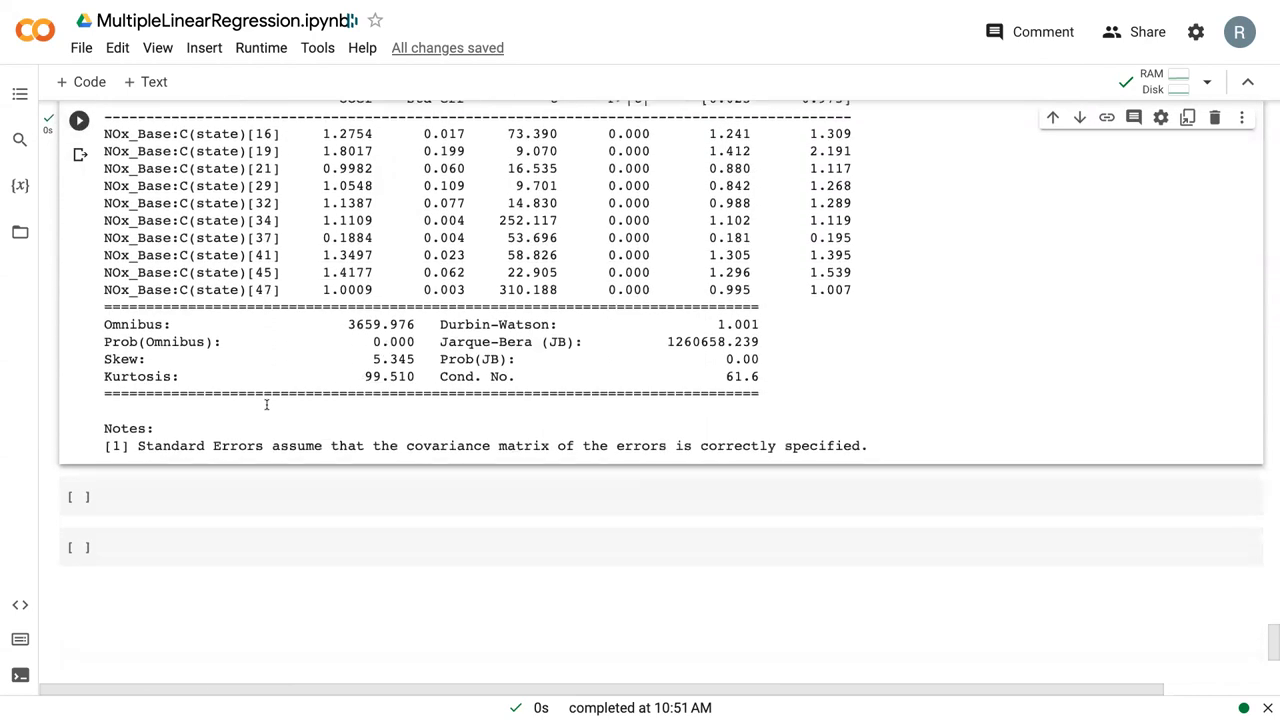
- Paste the results3 code into the empty cell and change ':' to '*' in the formula
{"action": "left_click", "coordinate": [368, 443]}
{"action": "key", "text": "ctrl+v"}
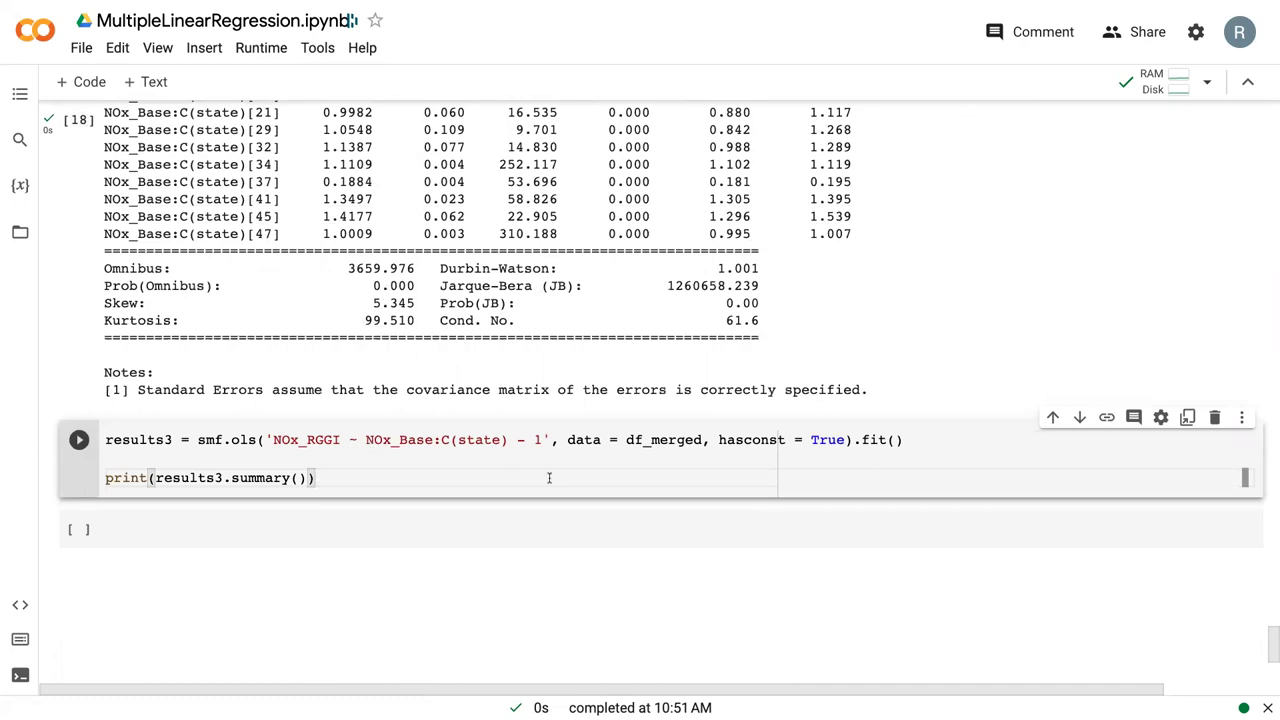
{"action": "left_click", "coordinate": [440, 439]}
{"action": "key", "text": "BackSpace"}
{"action": "type", "text": "*"}
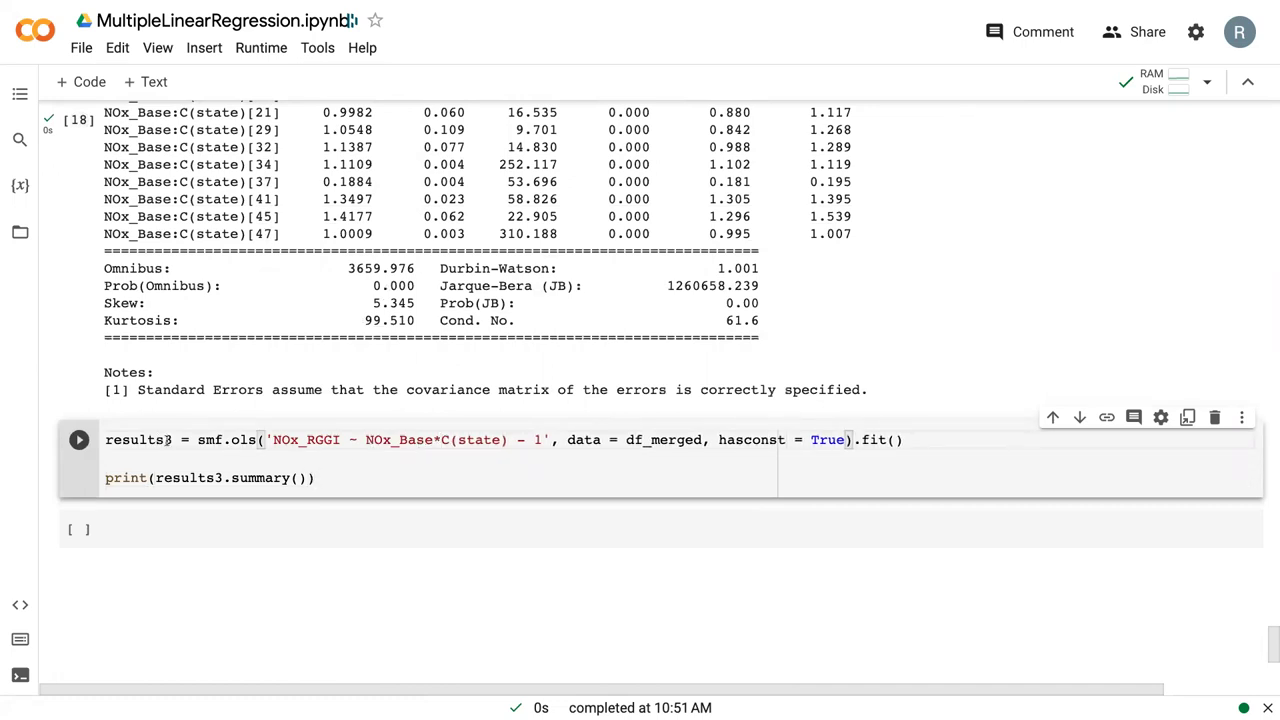
- Rename results3 to results4 in both the model line and the print line
{"action": "double_click", "coordinate": [170, 440]}
{"action": "left_click", "coordinate": [173, 440]}
{"action": "key", "text": "BackSpace"}
{"action": "type", "text": "4"}
{"action": "left_click", "coordinate": [224, 478]}
{"action": "key", "text": "BackSpace"}
{"action": "type", "text": "4"}
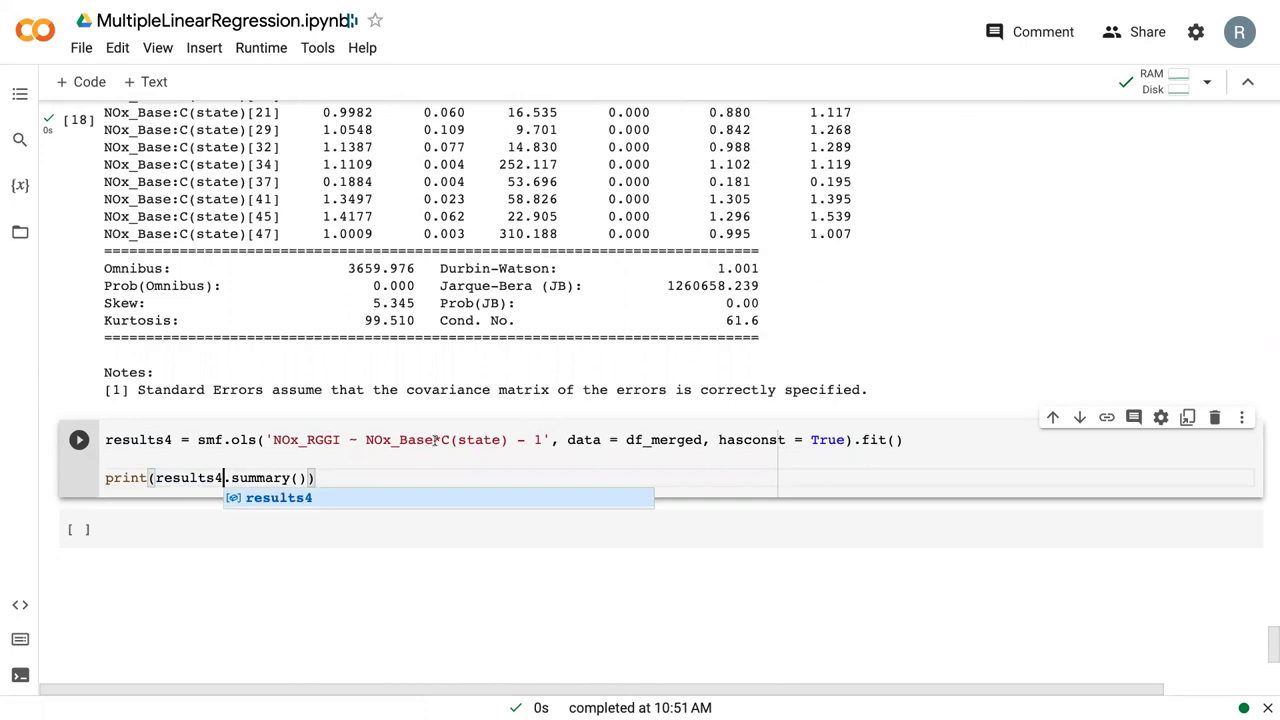
- Fix the NOx_Base*C(state) operator and run the results4 cell
{"action": "left_click", "coordinate": [435, 440]}
{"action": "type", "text": "*"}
{"action": "left_click", "coordinate": [437, 477]}
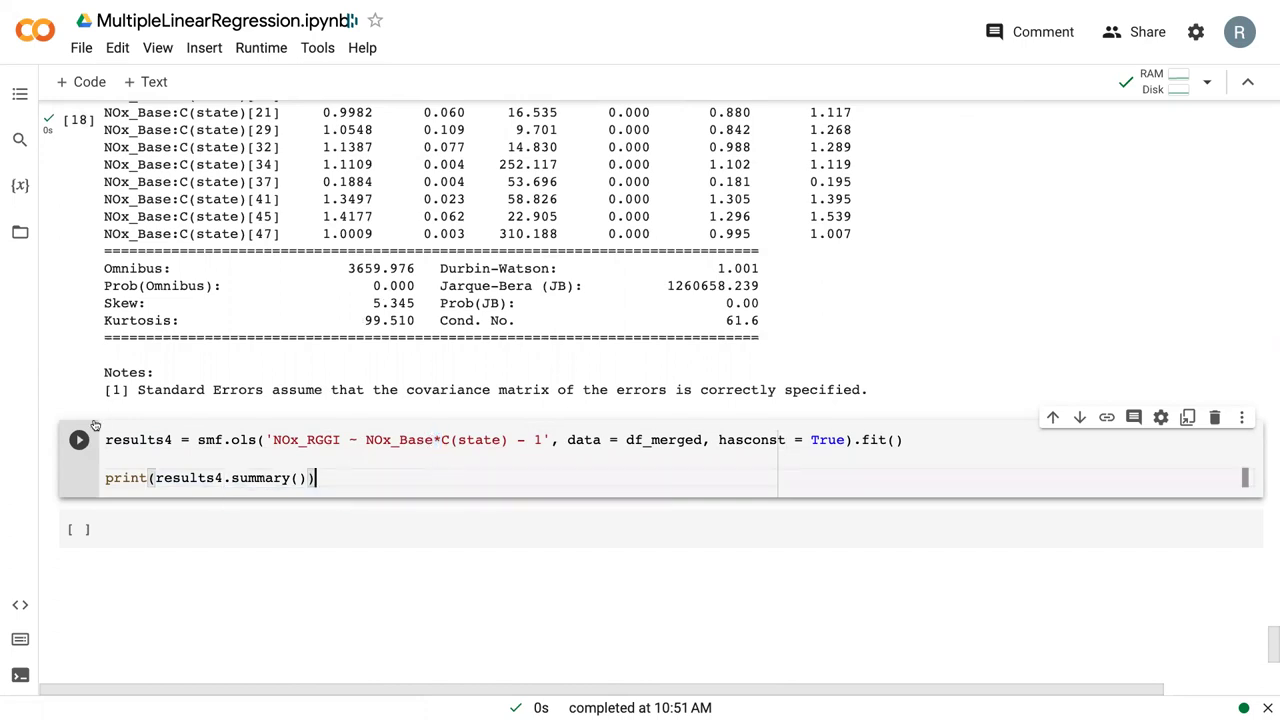
{"action": "left_click", "coordinate": [79, 440]}
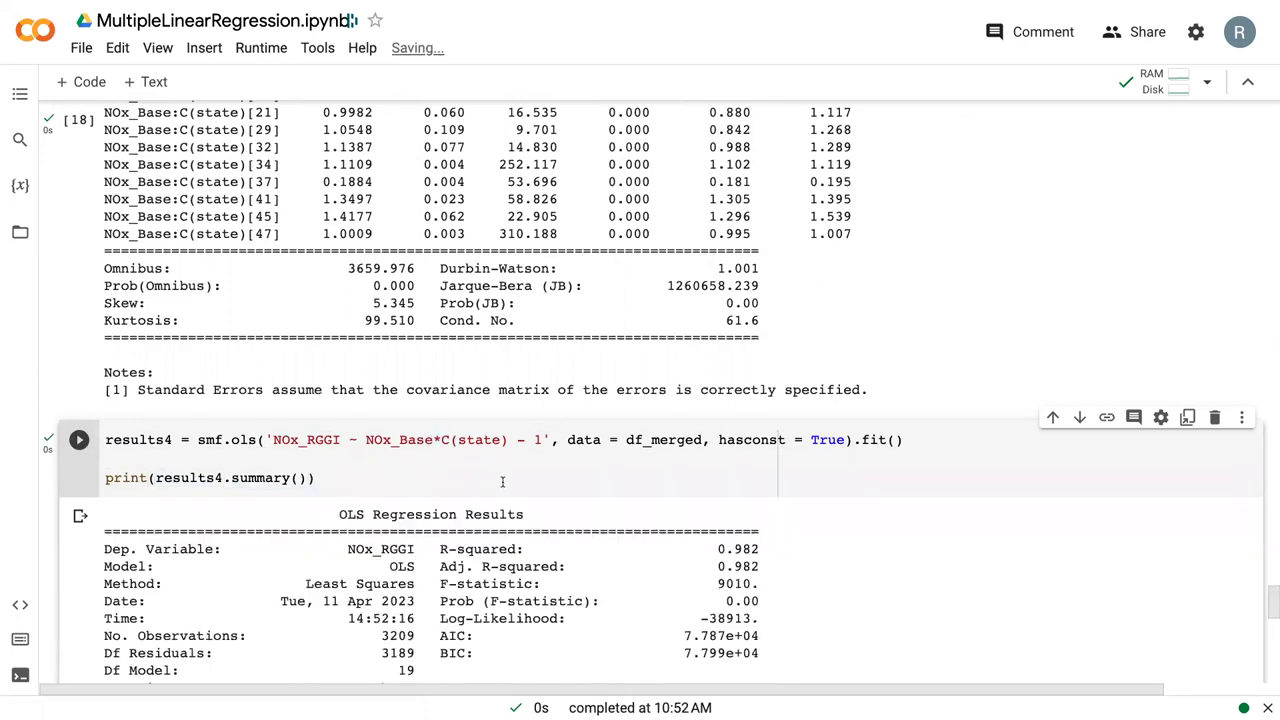
- Highlight the per-state intercepts, NOx_Base slope and interaction rows in the results4 coefficient table
{"action": "scroll", "coordinate": [502, 482], "scroll_direction": "down", "scroll_amount": 2}
{"action": "left_click_drag", "start_coordinate": [765, 481], "coordinate": [710, 477]}
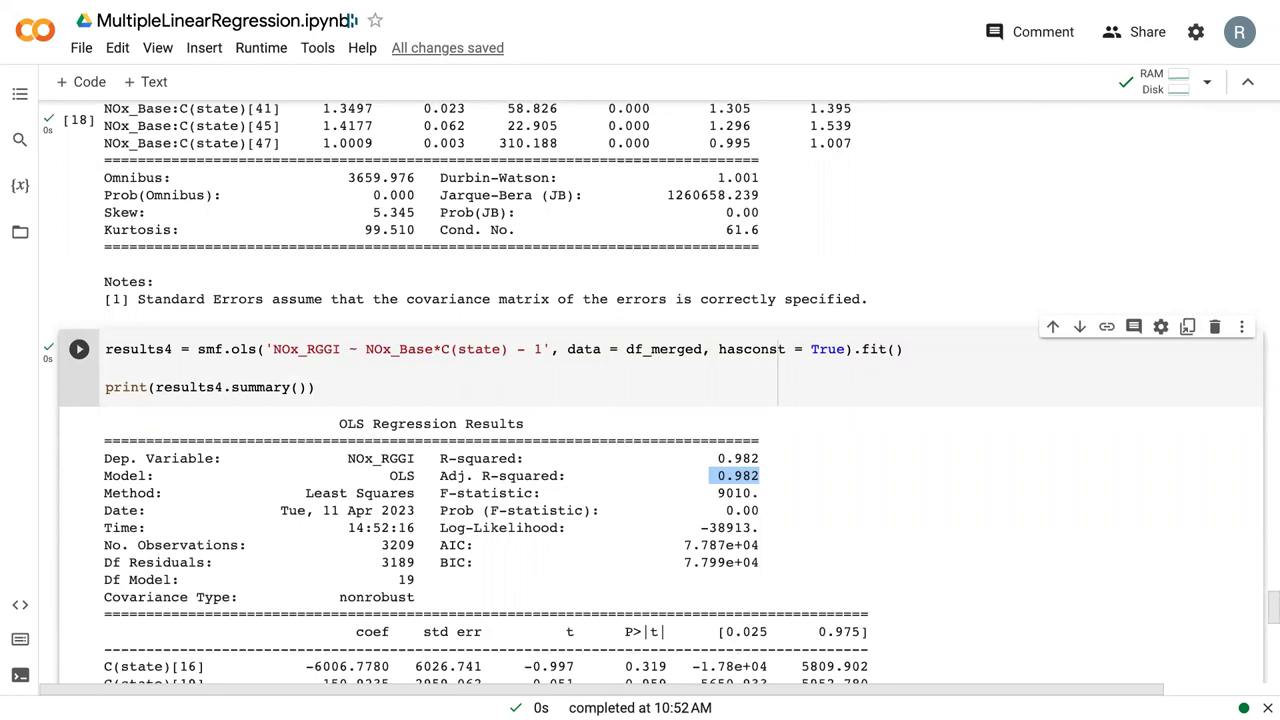
{"action": "scroll", "coordinate": [327, 503], "scroll_direction": "down", "scroll_amount": 3}
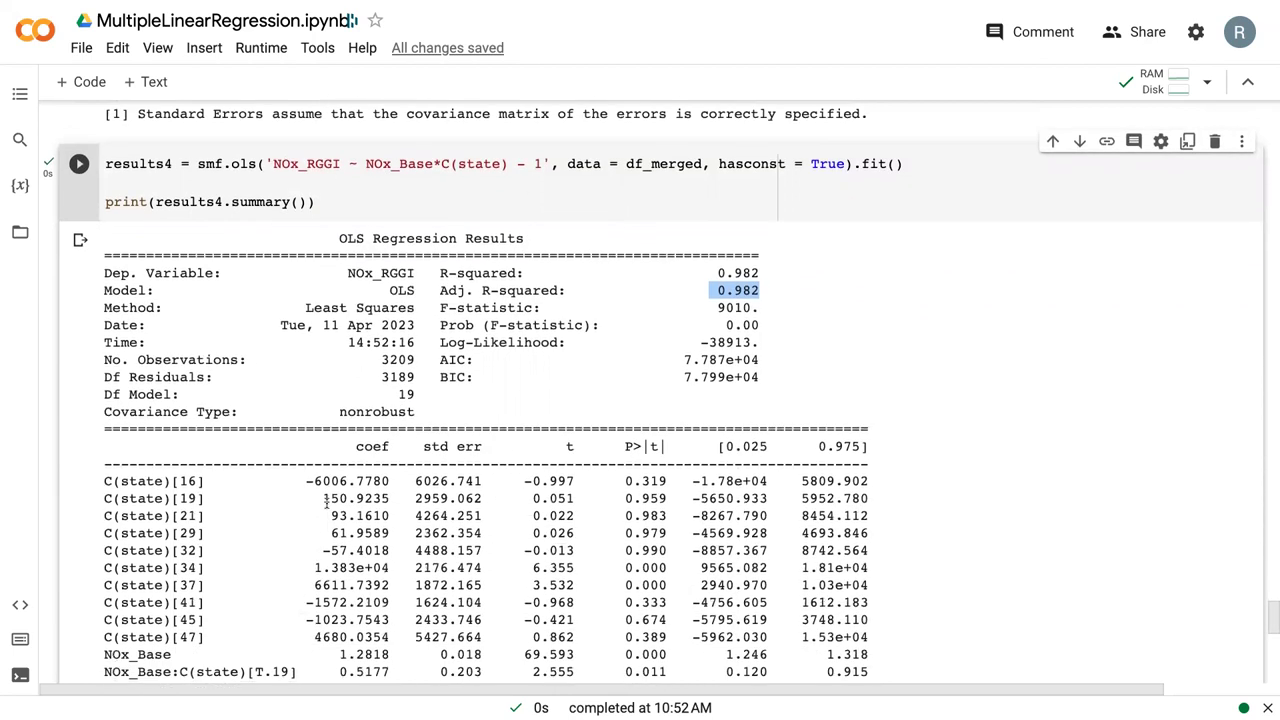
{"action": "scroll", "coordinate": [327, 503], "scroll_direction": "down", "scroll_amount": 3}
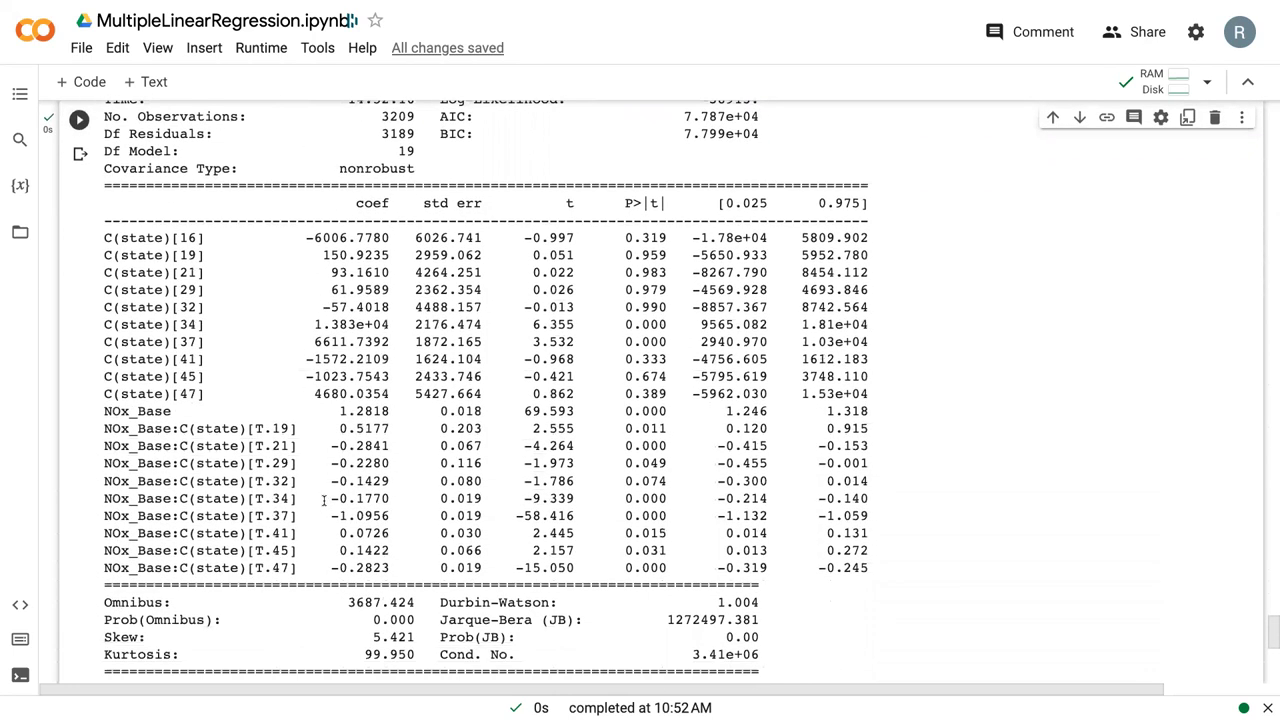
{"action": "left_click_drag", "start_coordinate": [174, 411], "coordinate": [107, 234]}
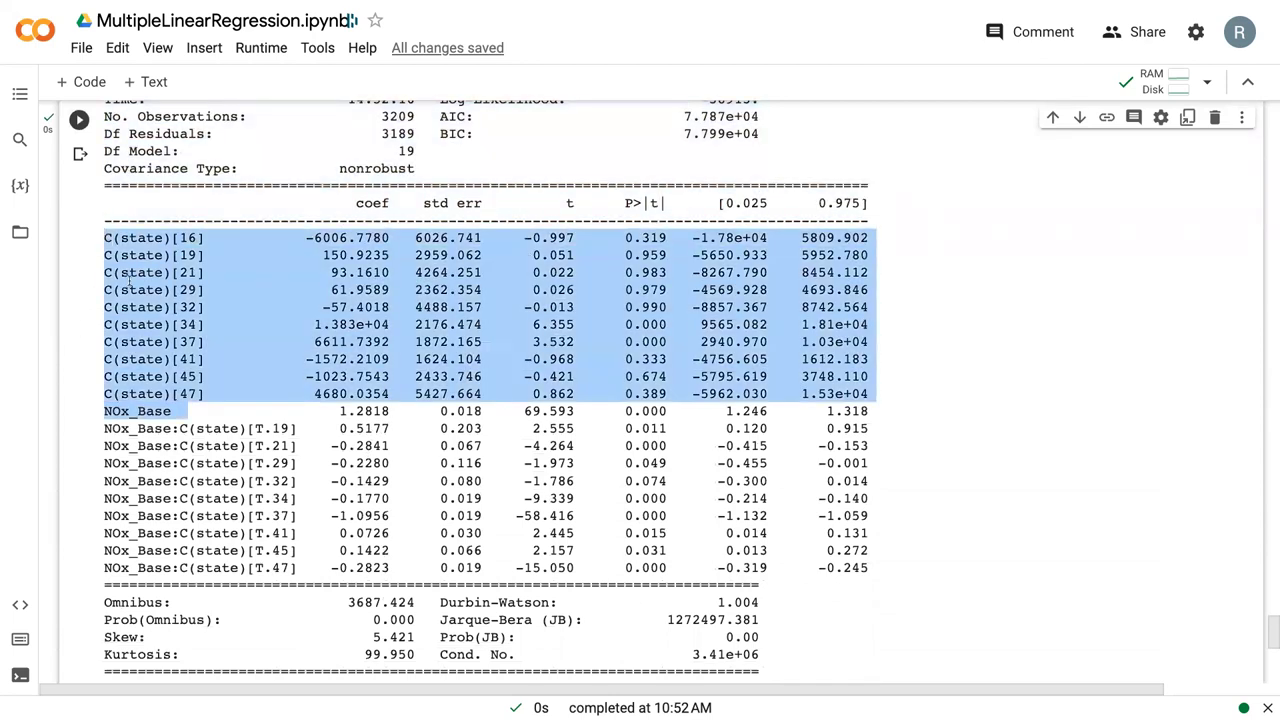
{"action": "left_click_drag", "start_coordinate": [156, 429], "coordinate": [314, 577]}
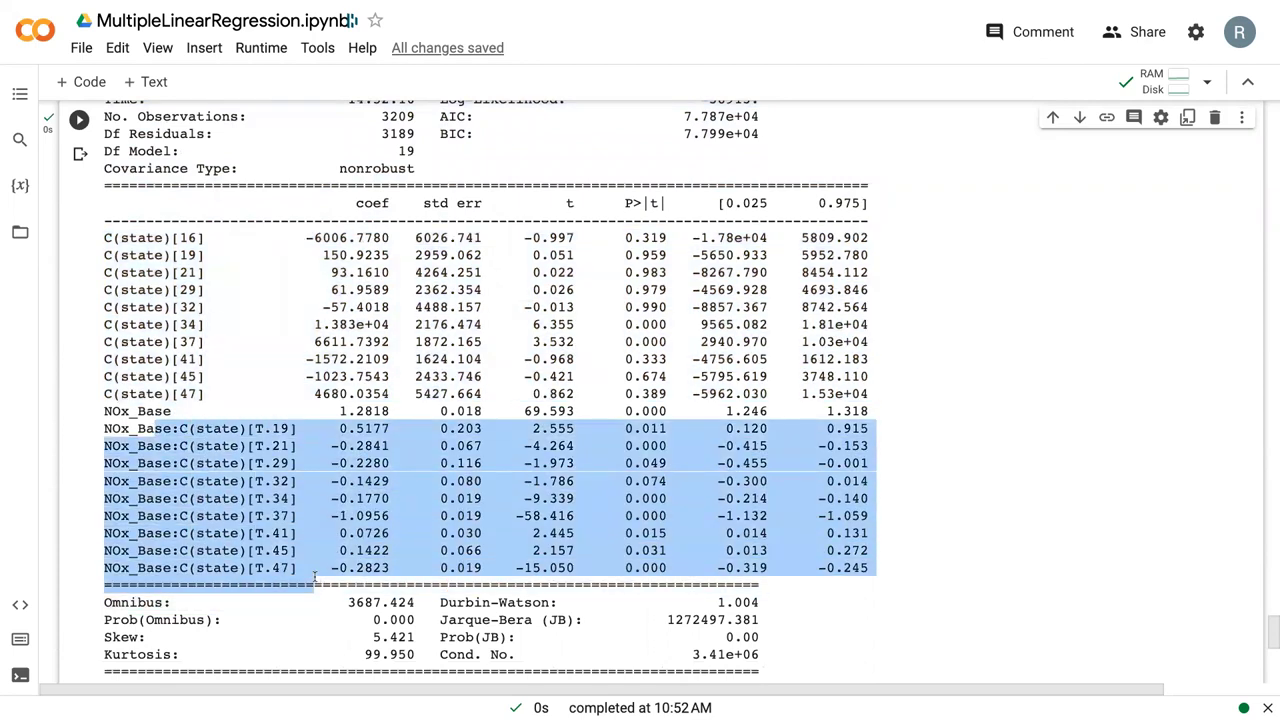
{"action": "left_click", "coordinate": [297, 561]}
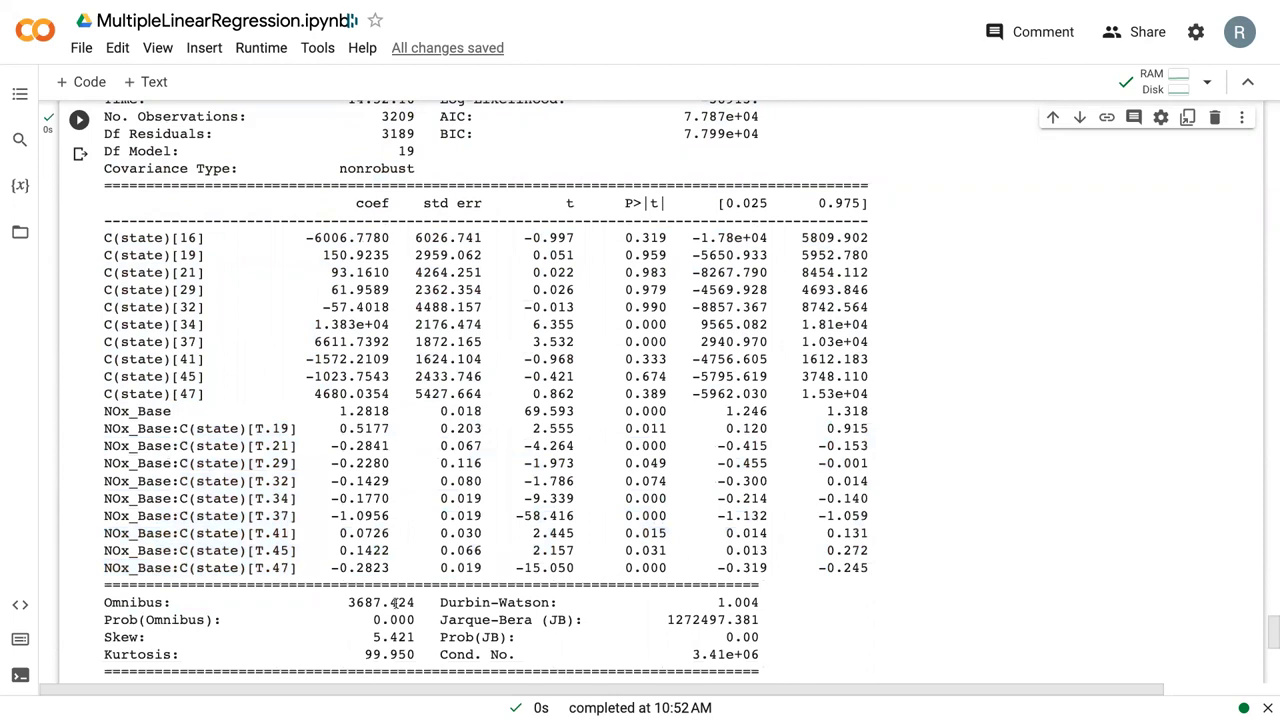
- Highlight rows from C(state)[47] to the last interaction, then the adjusted R-squared 0.982
{"action": "scroll", "coordinate": [395, 602], "scroll_direction": "up", "scroll_amount": 1}
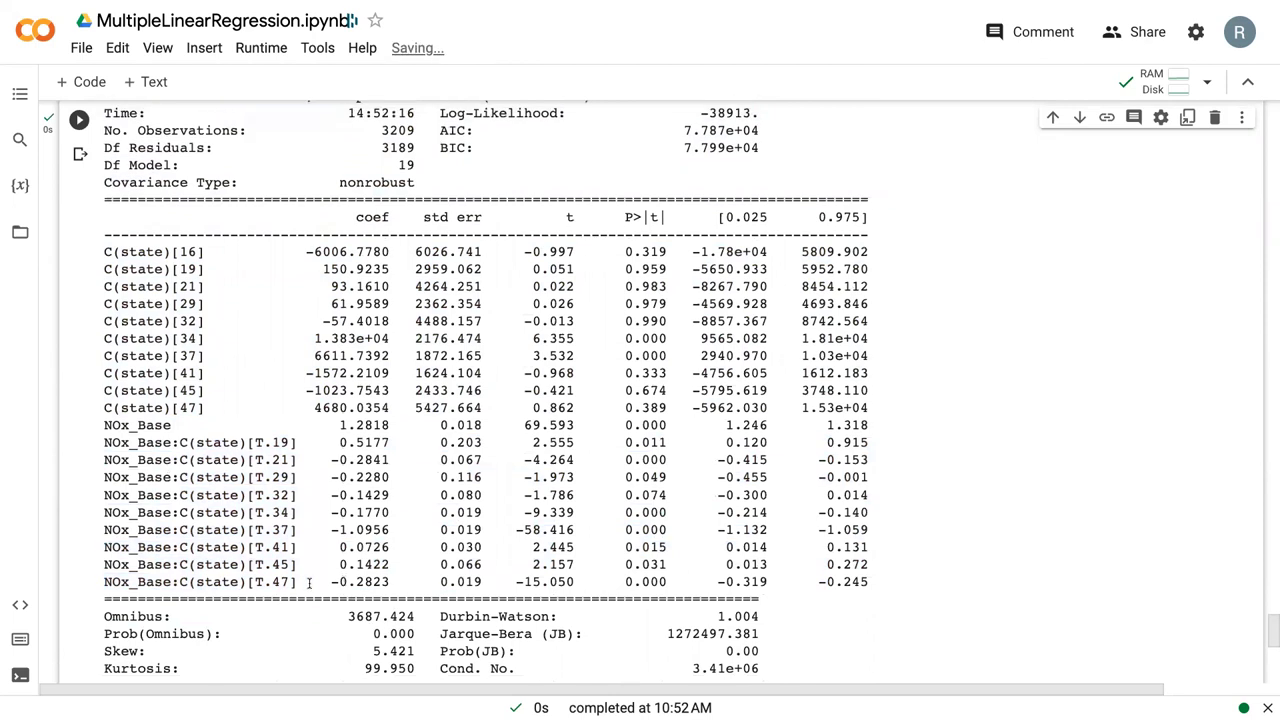
{"action": "left_click_drag", "start_coordinate": [302, 582], "coordinate": [114, 378]}
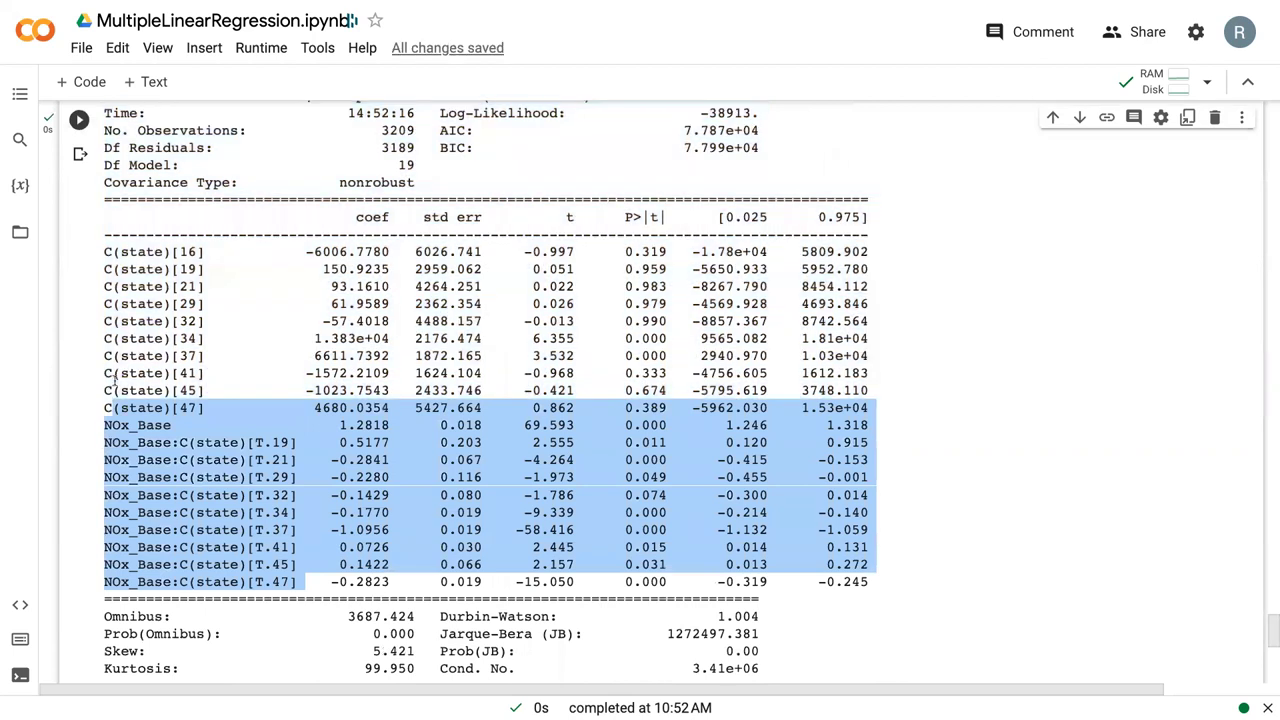
{"action": "left_click", "coordinate": [115, 373]}
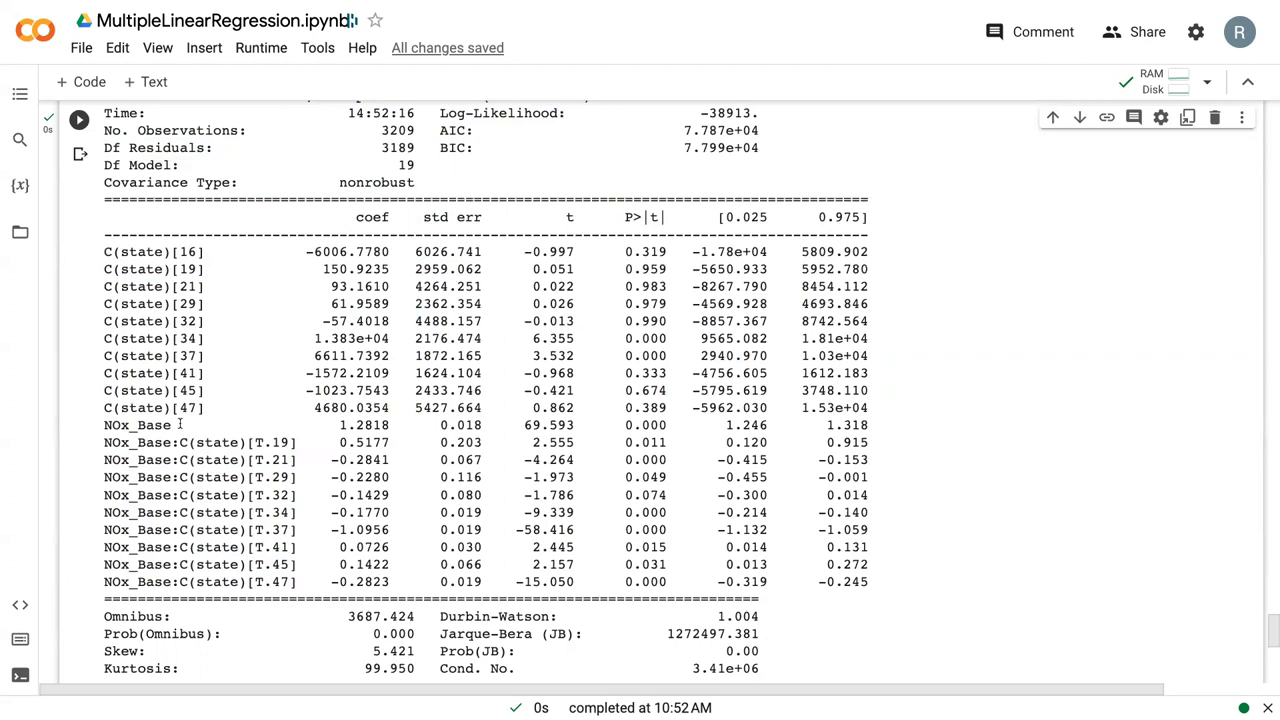
{"action": "scroll", "coordinate": [432, 396], "scroll_direction": "up", "scroll_amount": 3}
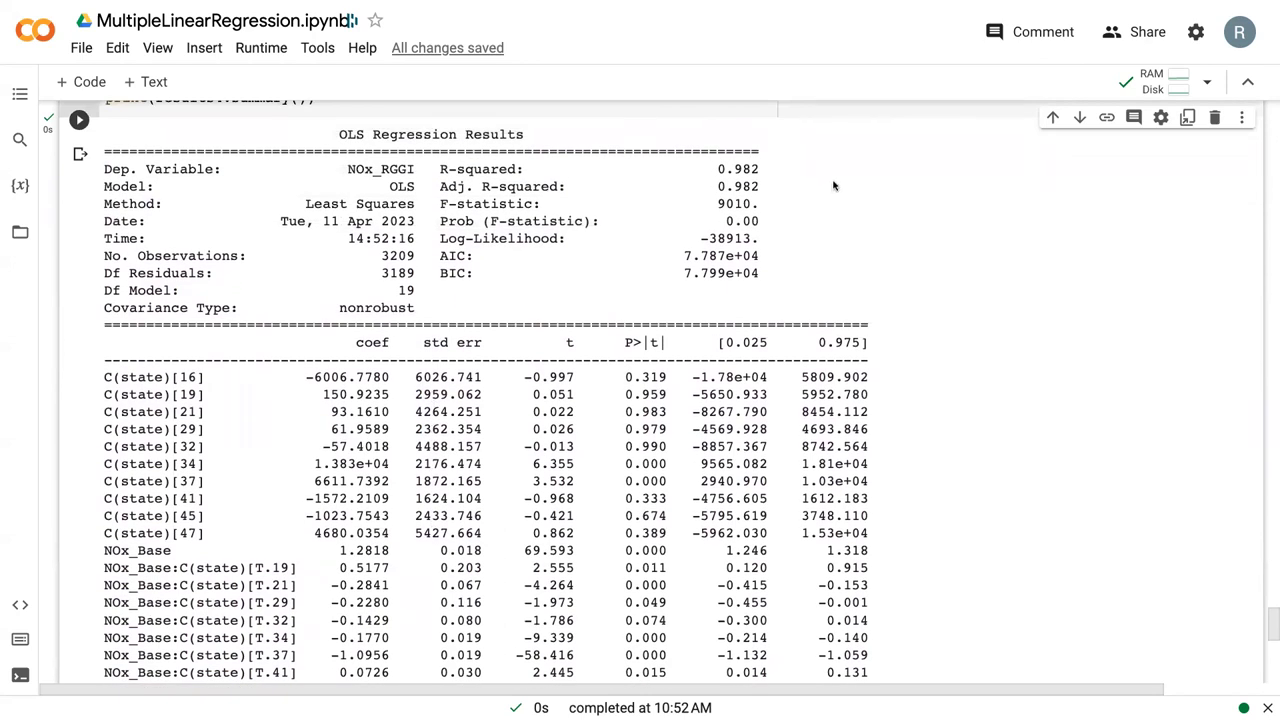
{"action": "left_click_drag", "start_coordinate": [770, 186], "coordinate": [717, 184]}
- Copy the STEP 3 yhat and ggplot plotting code, then return to the empty cell below the summary
{"action": "left_click", "coordinate": [766, 200]}
{"action": "scroll", "coordinate": [727, 267], "scroll_direction": "up", "scroll_amount": 20}
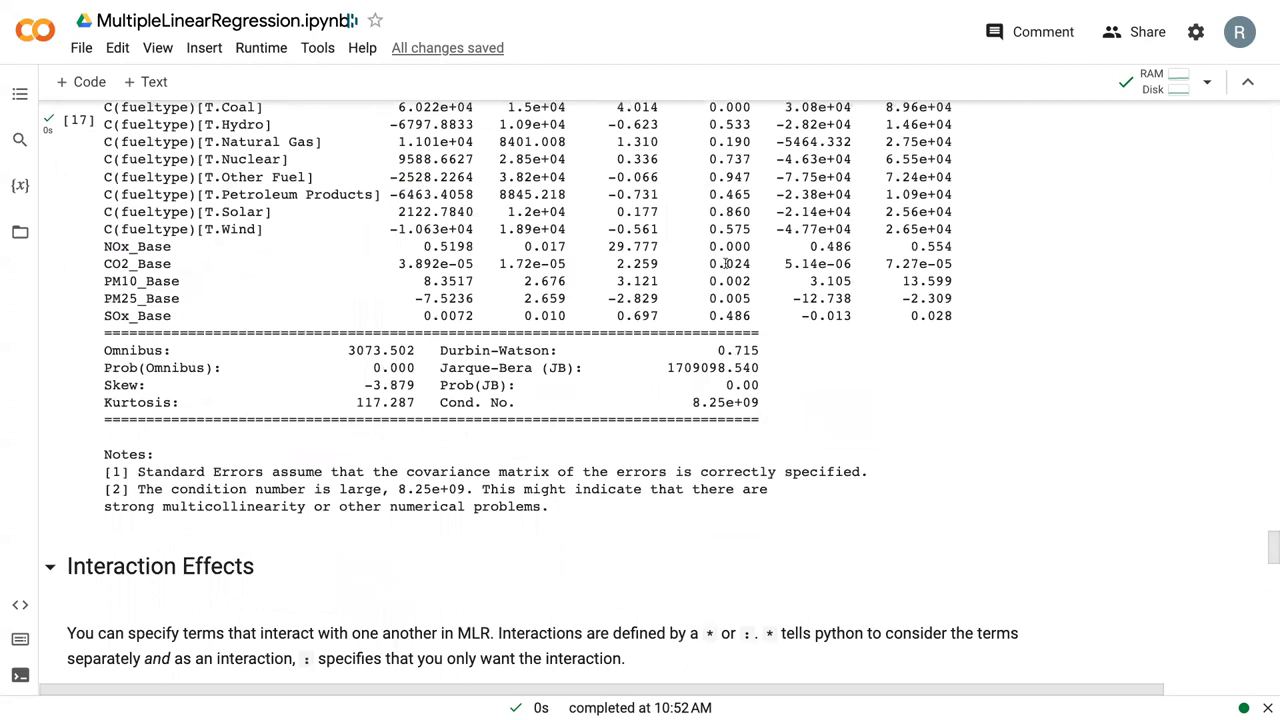
{"action": "scroll", "coordinate": [727, 267], "scroll_direction": "up", "scroll_amount": 20}
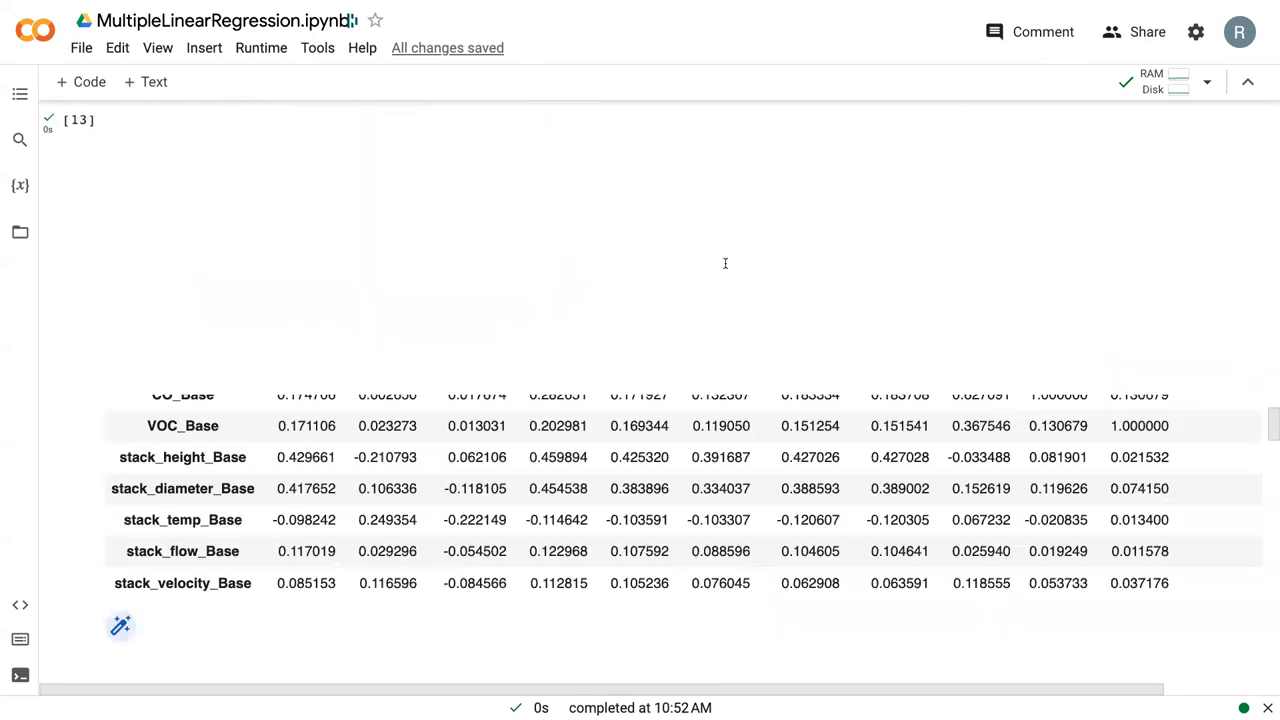
{"action": "scroll", "coordinate": [725, 263], "scroll_direction": "up", "scroll_amount": 15}
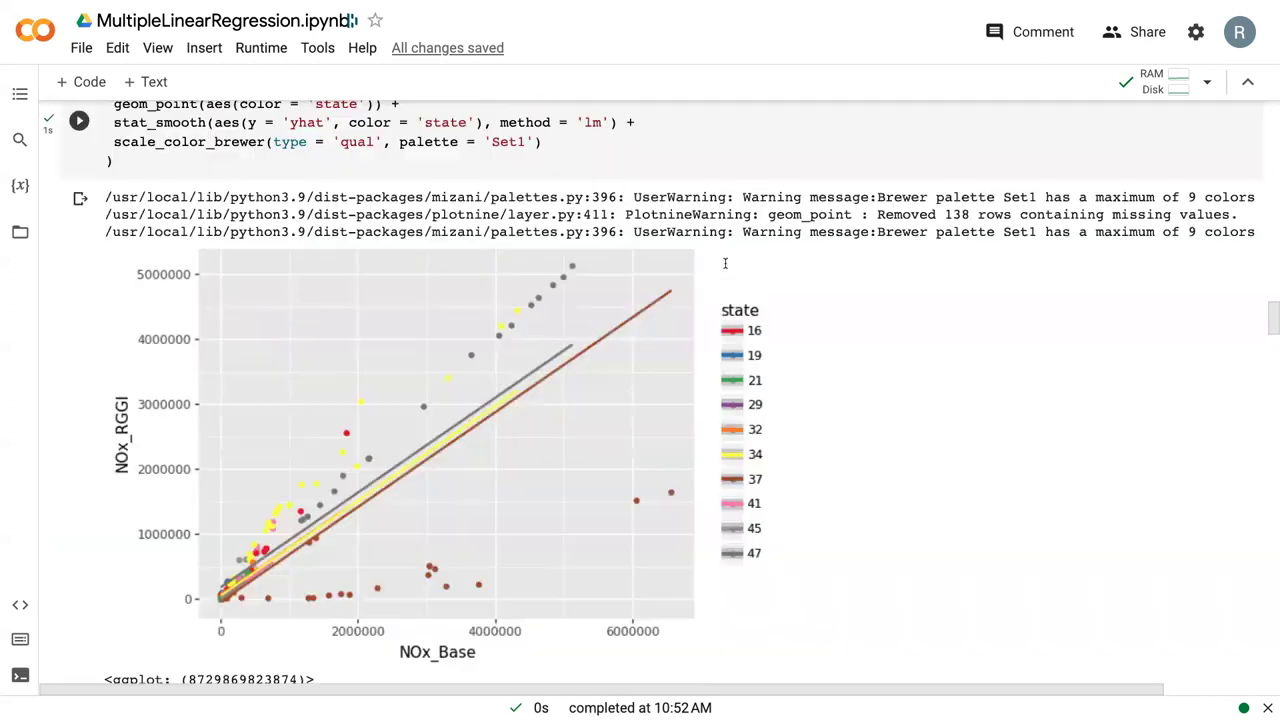
{"action": "scroll", "coordinate": [727, 262], "scroll_direction": "up", "scroll_amount": 3}
{"action": "scroll", "coordinate": [727, 260], "scroll_direction": "down", "scroll_amount": 2}
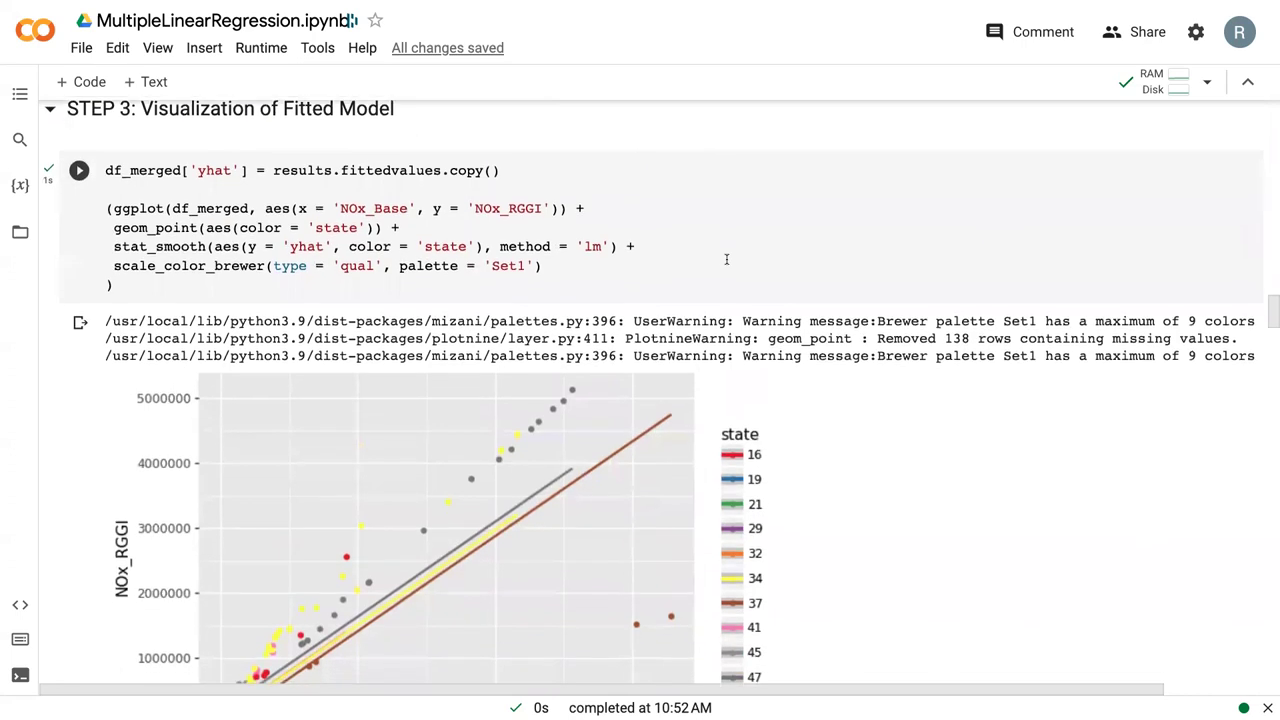
{"action": "scroll", "coordinate": [727, 259], "scroll_direction": "down", "scroll_amount": 6}
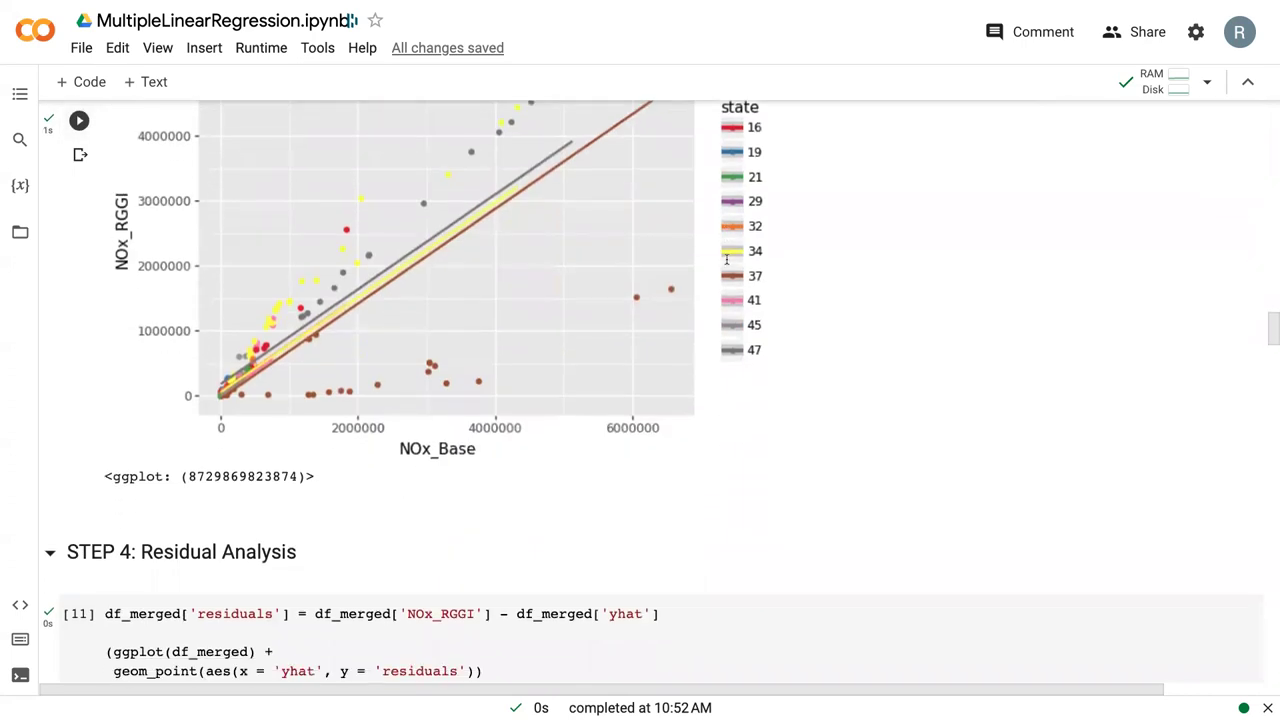
{"action": "scroll", "coordinate": [727, 259], "scroll_direction": "up", "scroll_amount": 6}
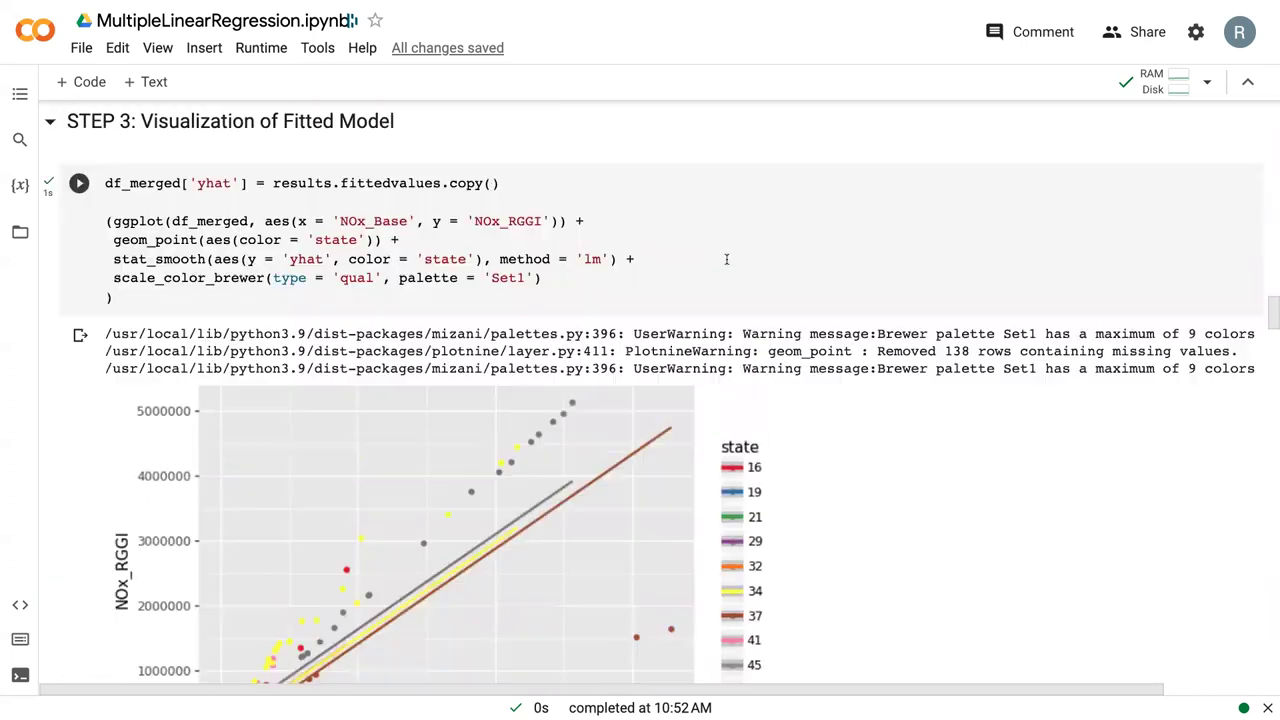
{"action": "left_click_drag", "start_coordinate": [129, 360], "coordinate": [59, 236]}
{"action": "key", "text": "ctrl+c"}
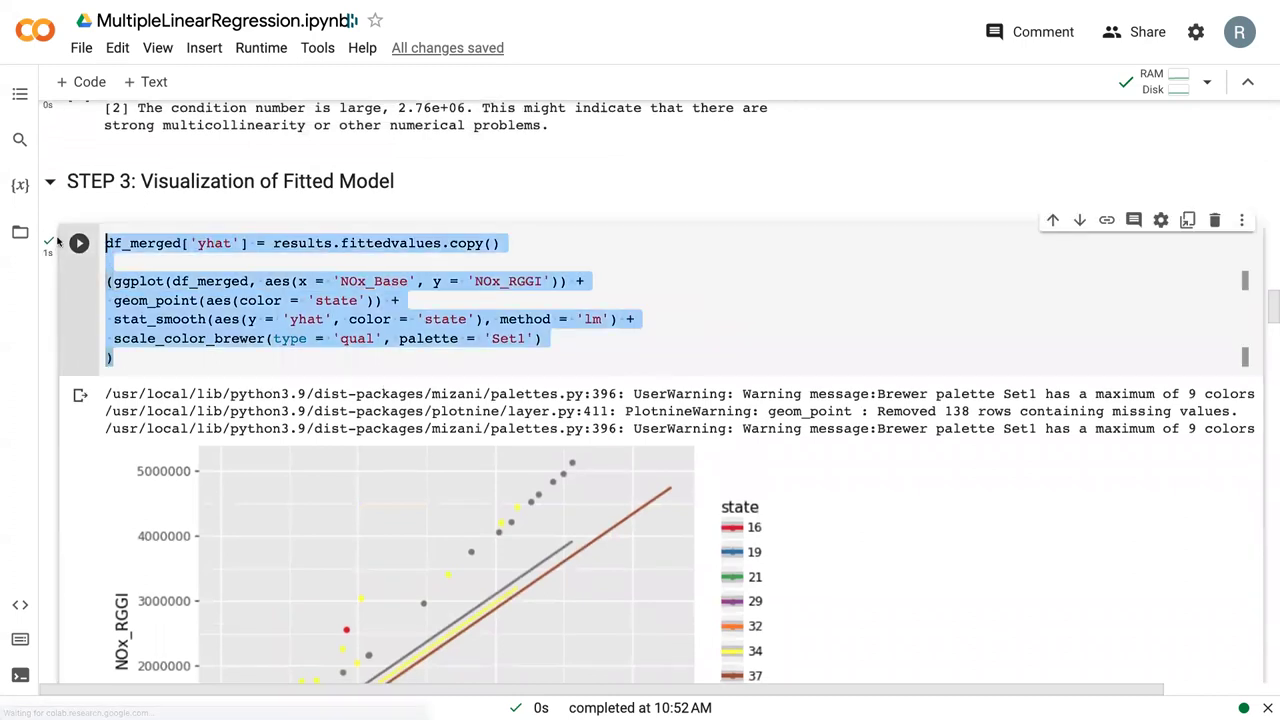
{"action": "scroll", "coordinate": [410, 487], "scroll_direction": "down", "scroll_amount": 15}
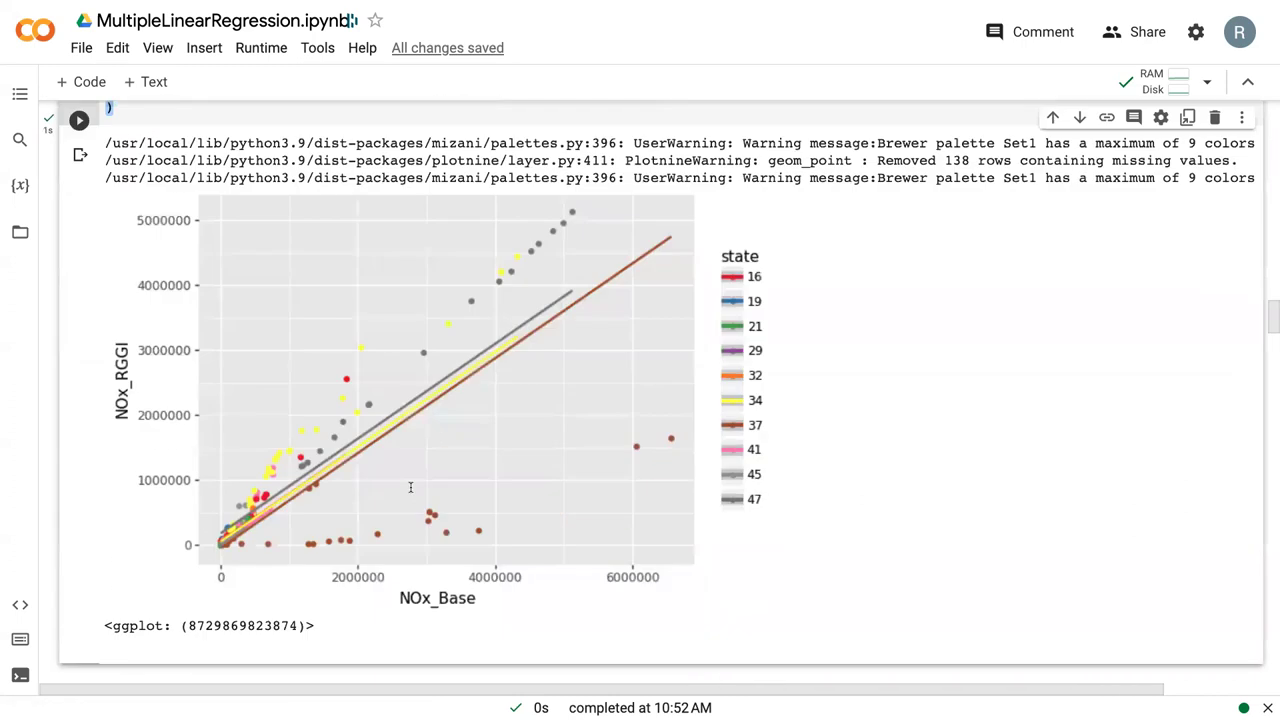
{"action": "scroll", "coordinate": [410, 487], "scroll_direction": "down", "scroll_amount": 20}
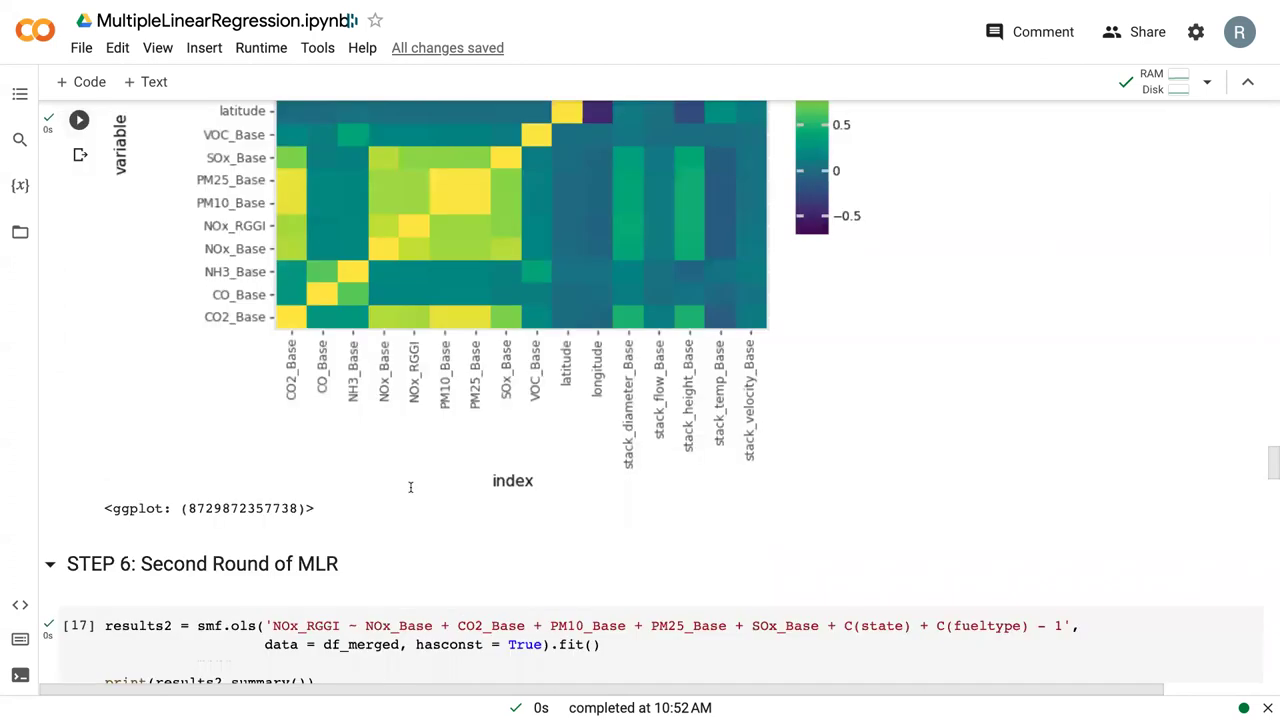
{"action": "scroll", "coordinate": [410, 487], "scroll_direction": "down", "scroll_amount": 15}
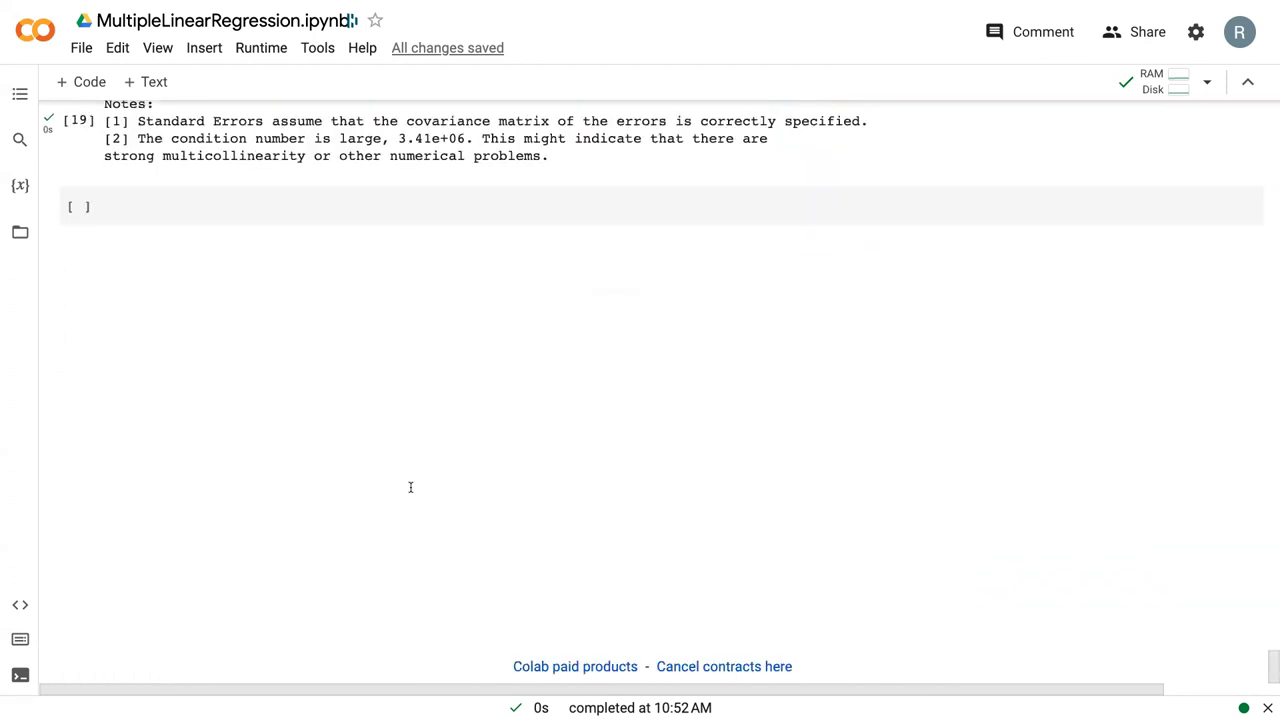
{"action": "scroll", "coordinate": [409, 486], "scroll_direction": "up", "scroll_amount": 2}
- Paste the ggplot code into the empty cell and change it to use results4.fittedvalues
{"action": "left_click", "coordinate": [324, 387]}
{"action": "key", "text": "ctrl+v"}
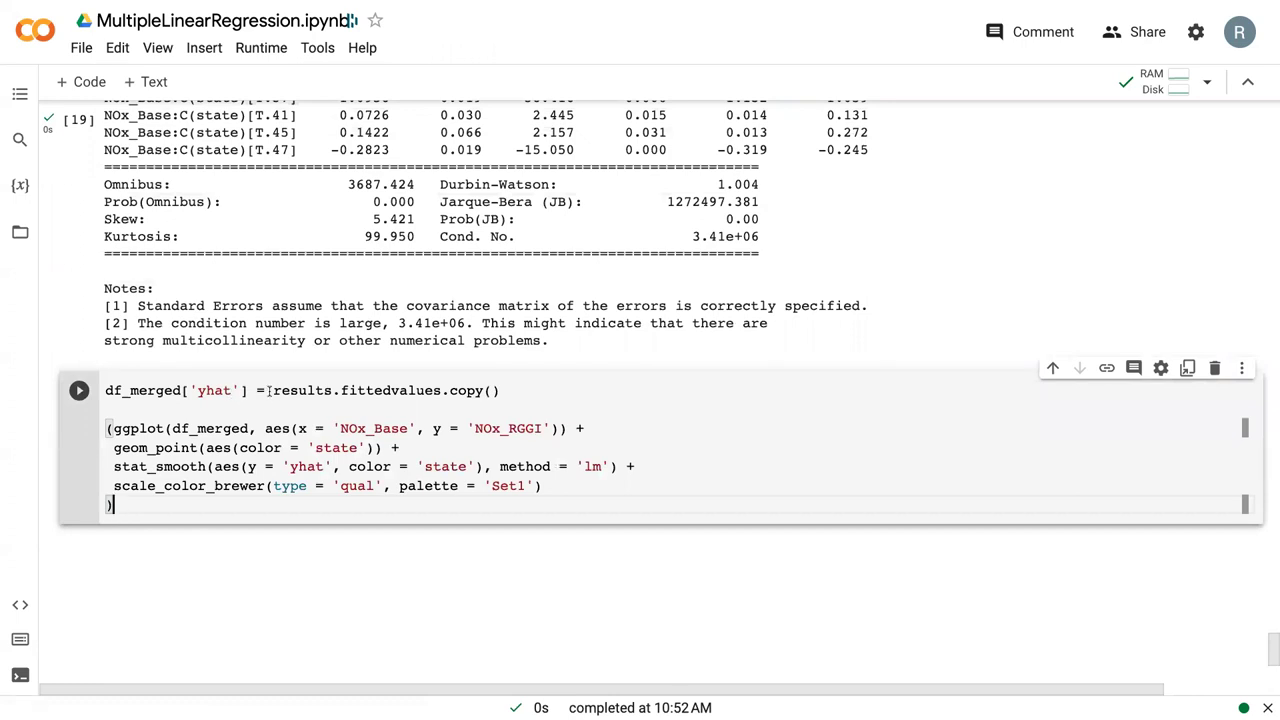
{"action": "double_click", "coordinate": [305, 390]}
{"action": "scroll", "coordinate": [332, 391], "scroll_direction": "up", "scroll_amount": 4}
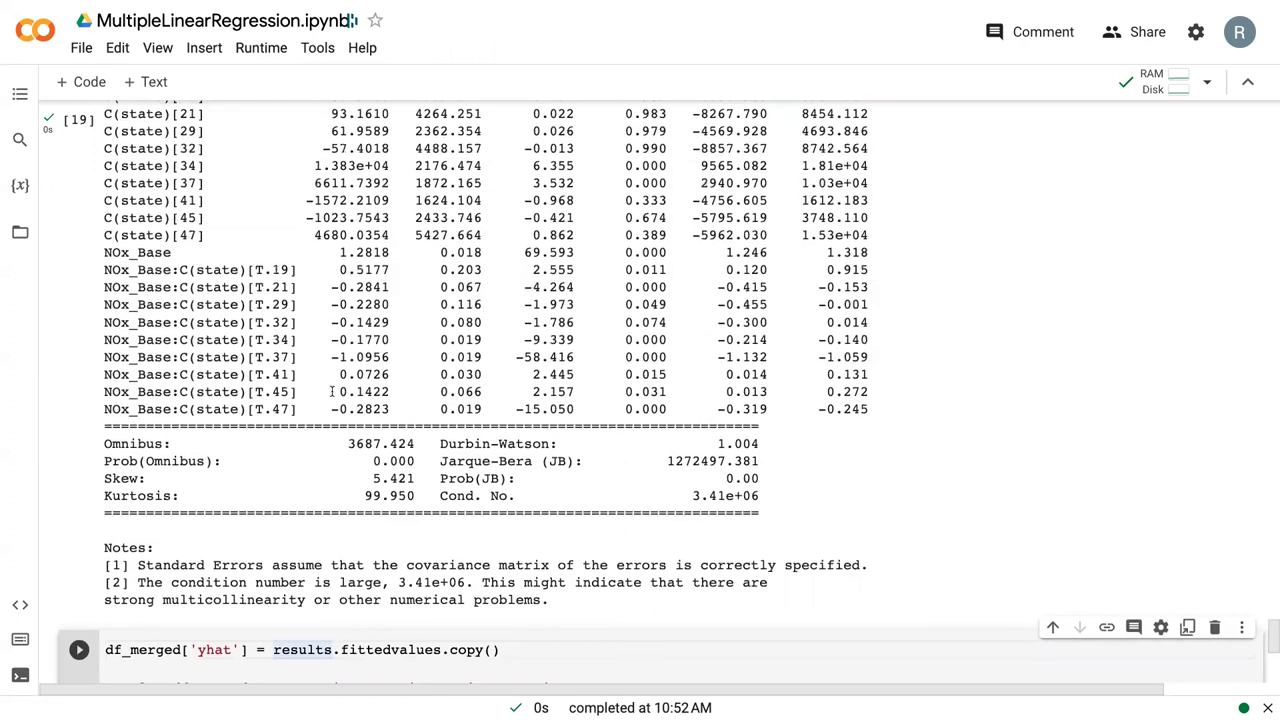
{"action": "scroll", "coordinate": [332, 391], "scroll_direction": "up", "scroll_amount": 4}
{"action": "scroll", "coordinate": [333, 395], "scroll_direction": "down", "scroll_amount": 9}
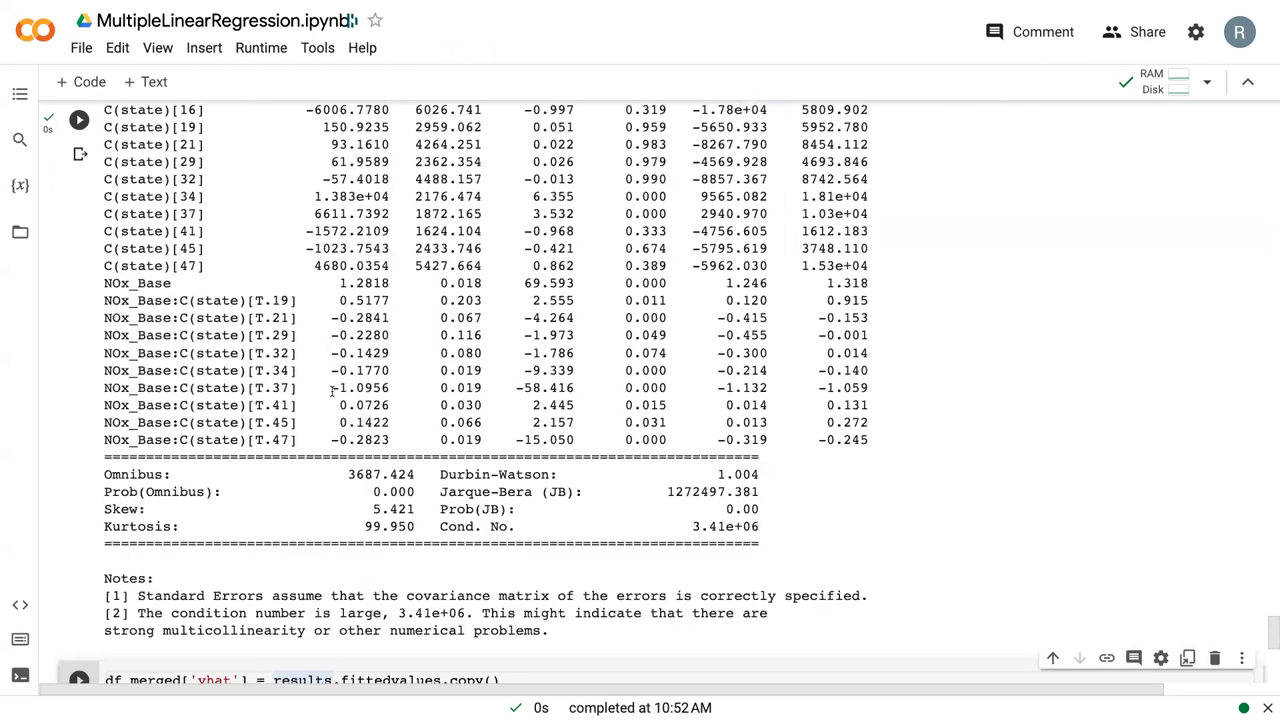
{"action": "left_click", "coordinate": [337, 460]}
{"action": "type", "text": "4"}
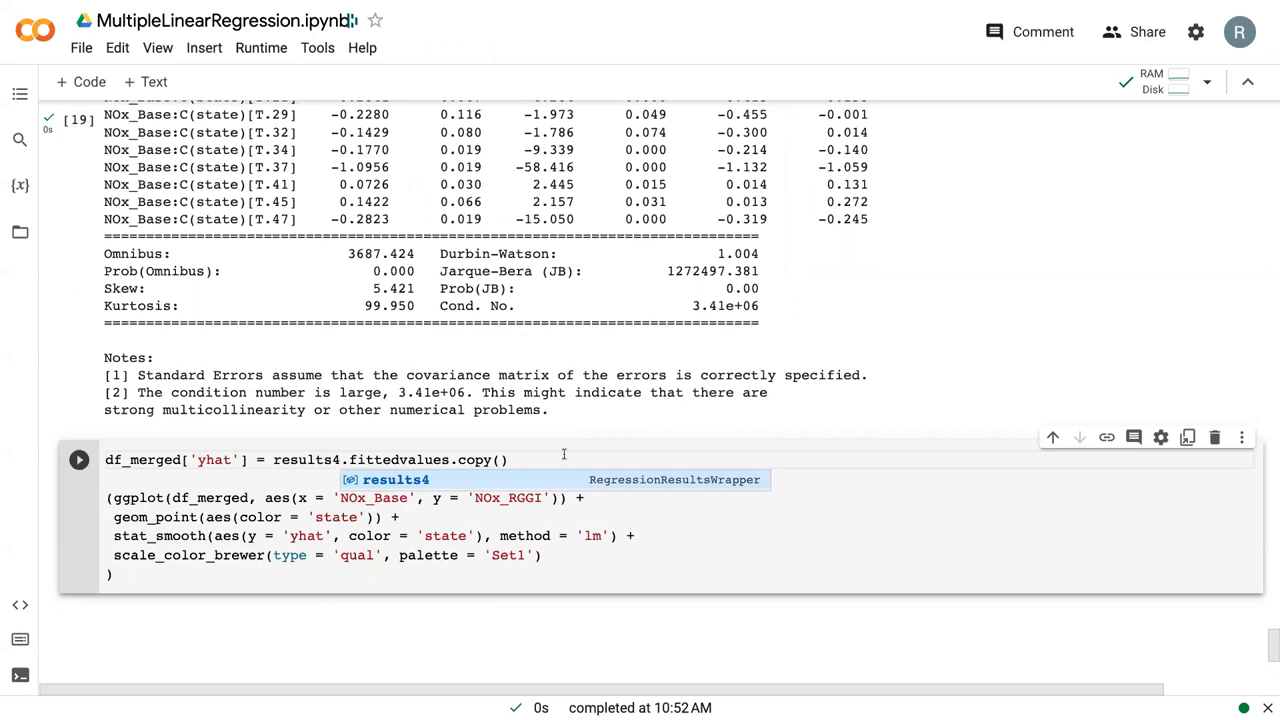
{"action": "left_click", "coordinate": [332, 516]}
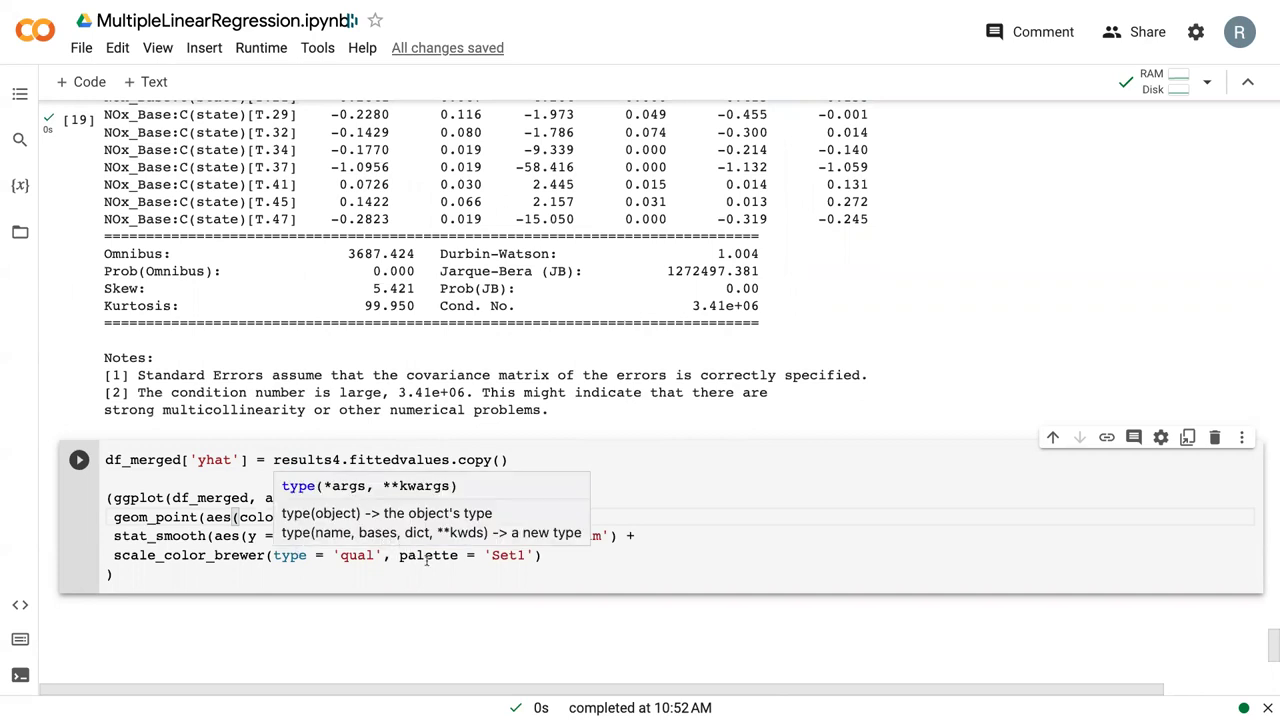
{"action": "left_click", "coordinate": [547, 552]}
{"action": "scroll", "coordinate": [550, 555], "scroll_direction": "down", "scroll_amount": 2}
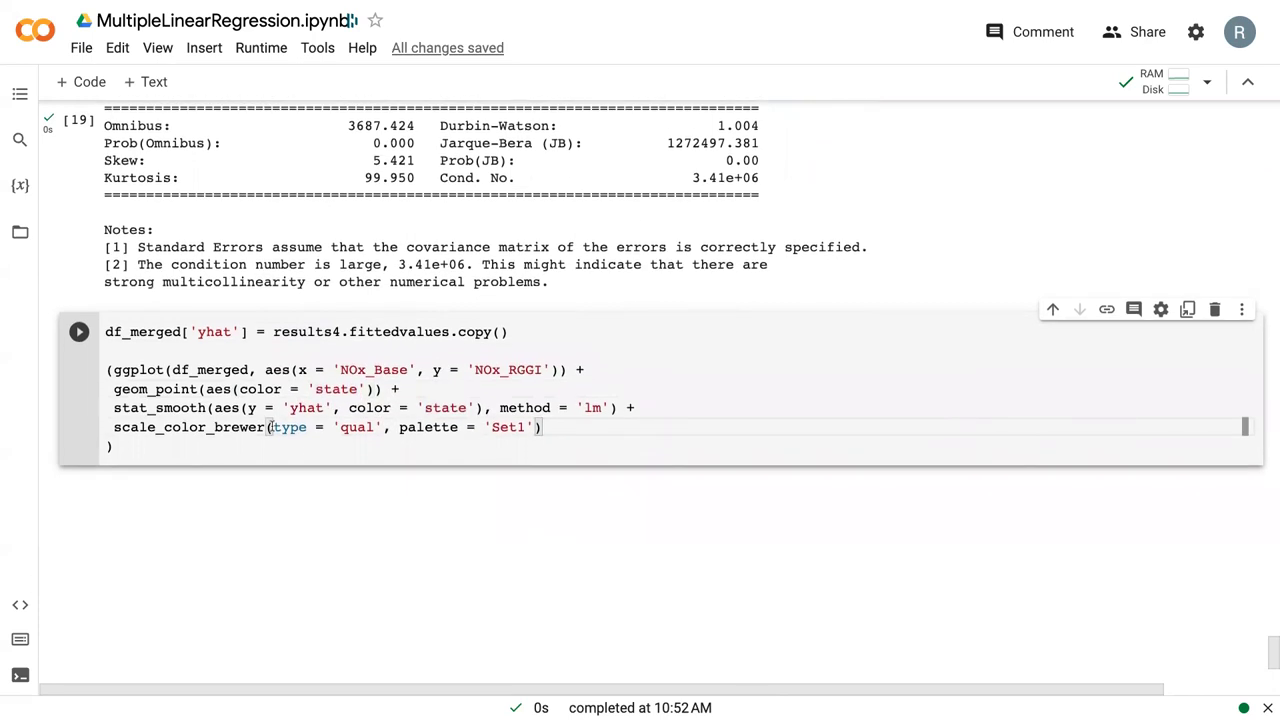
- Run the plotting cell and compare its per-state fitted lines with the earlier STEP 3 plot
{"action": "left_click", "coordinate": [78, 333]}
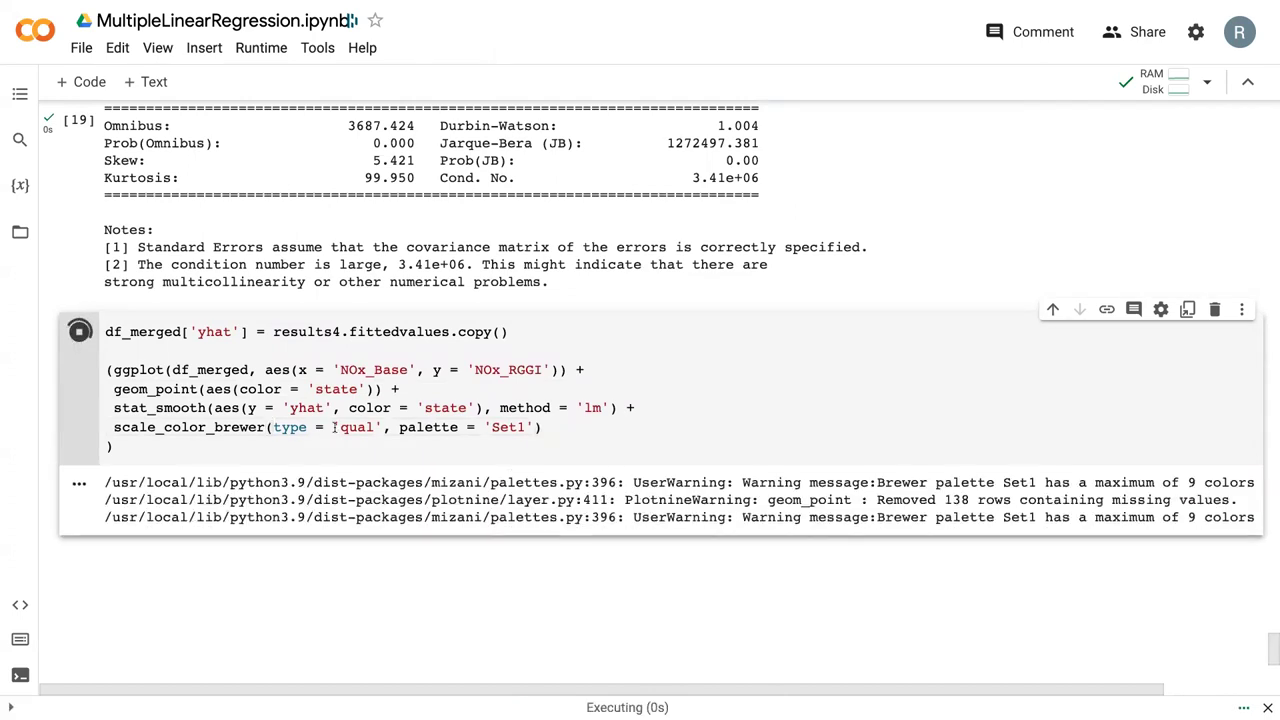
{"action": "scroll", "coordinate": [337, 429], "scroll_direction": "down", "scroll_amount": 3}
{"action": "scroll", "coordinate": [335, 430], "scroll_direction": "down", "scroll_amount": 2}
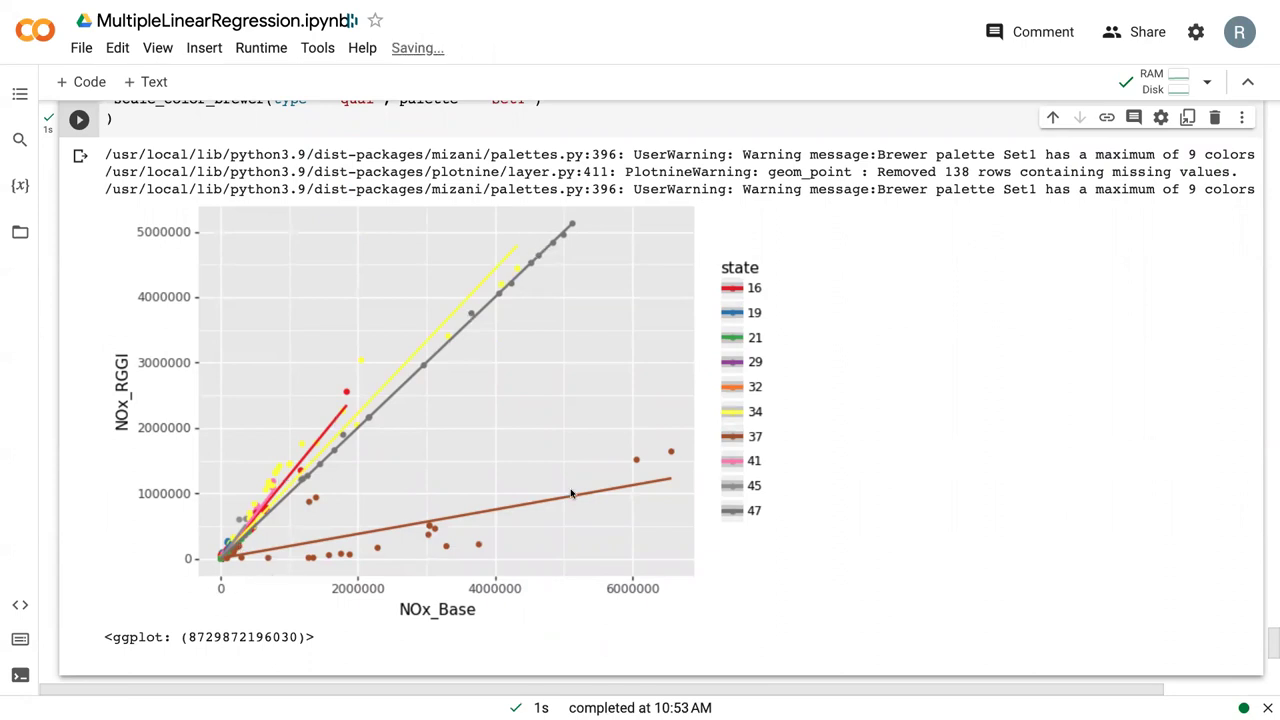
{"action": "scroll", "coordinate": [571, 493], "scroll_direction": "up", "scroll_amount": 7}
{"action": "scroll", "coordinate": [571, 493], "scroll_direction": "up", "scroll_amount": 20}
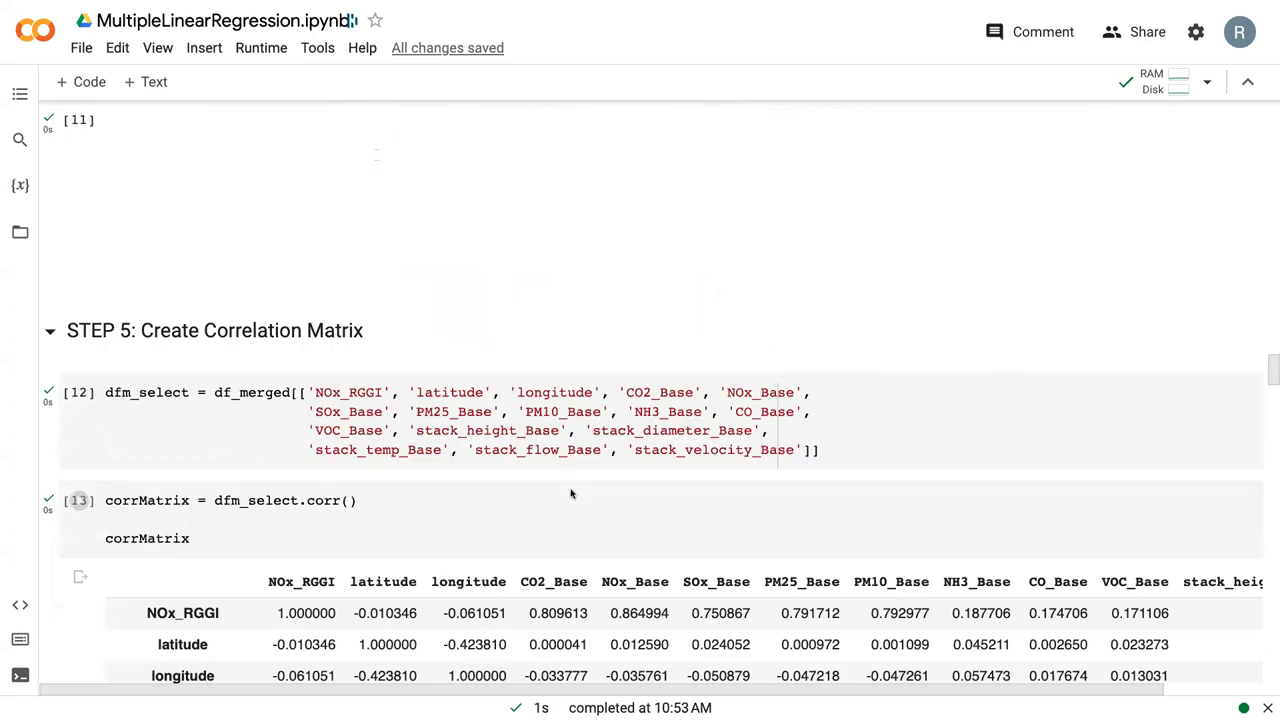
{"action": "scroll", "coordinate": [571, 493], "scroll_direction": "down", "scroll_amount": 20}
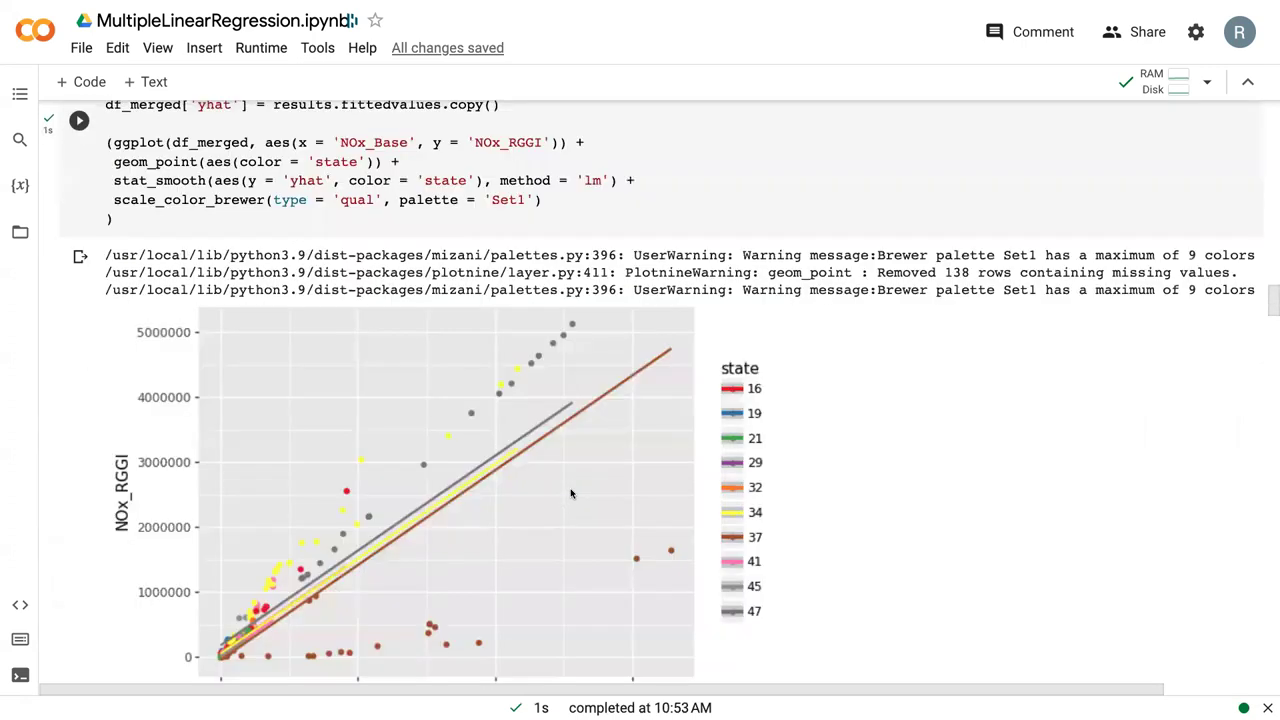
{"action": "scroll", "coordinate": [906, 481], "scroll_direction": "down", "scroll_amount": 2}
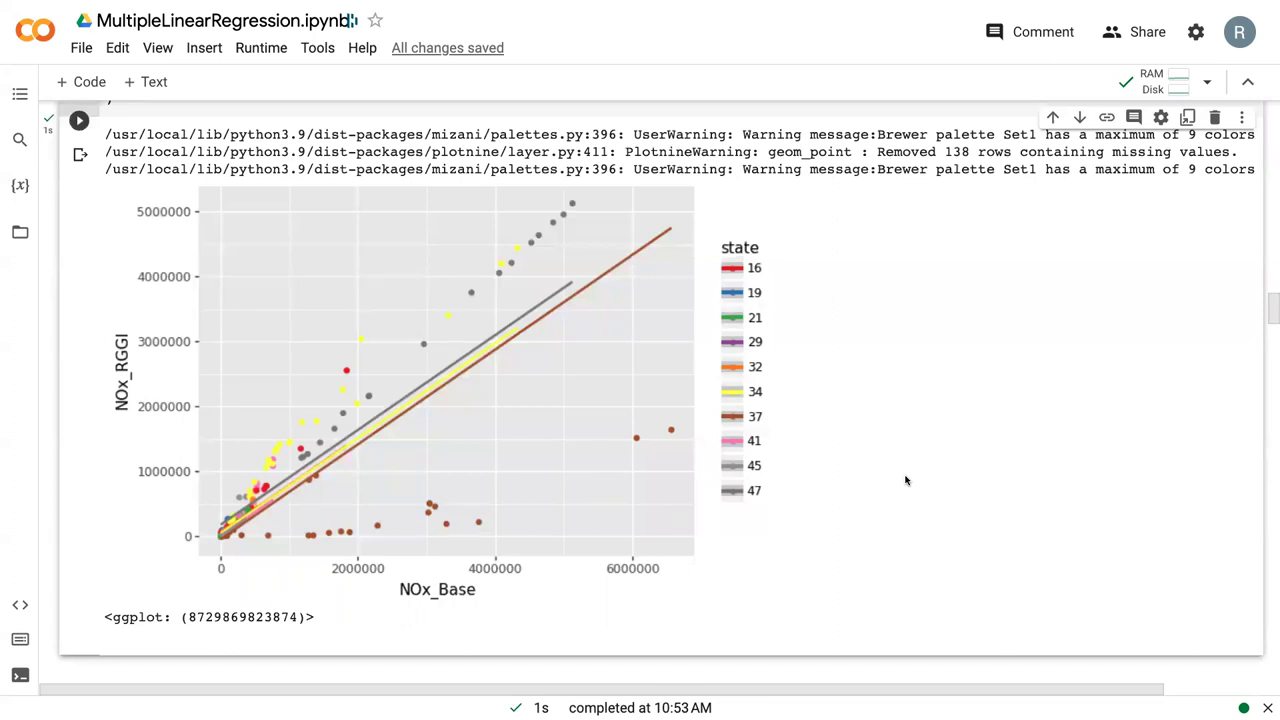
{"action": "scroll", "coordinate": [906, 481], "scroll_direction": "down", "scroll_amount": 10}
{"action": "scroll", "coordinate": [906, 481], "scroll_direction": "up", "scroll_amount": 10}
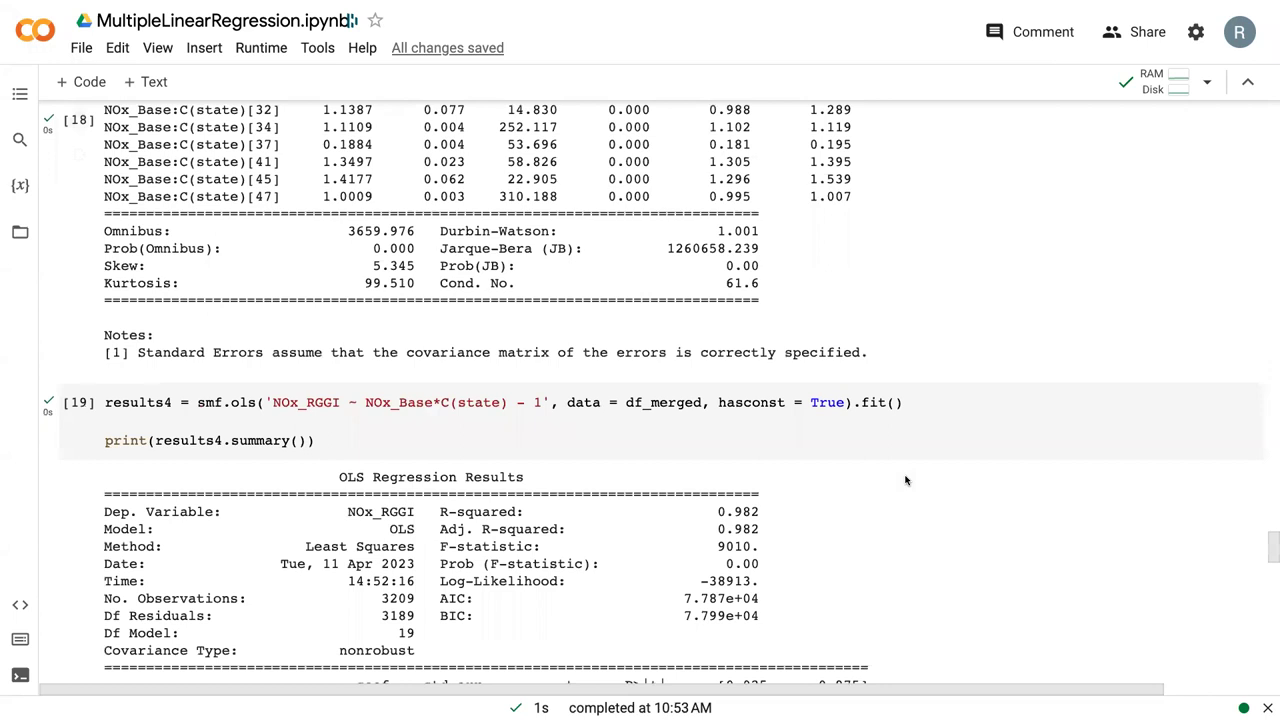
{"action": "scroll", "coordinate": [906, 481], "scroll_direction": "down", "scroll_amount": 2}
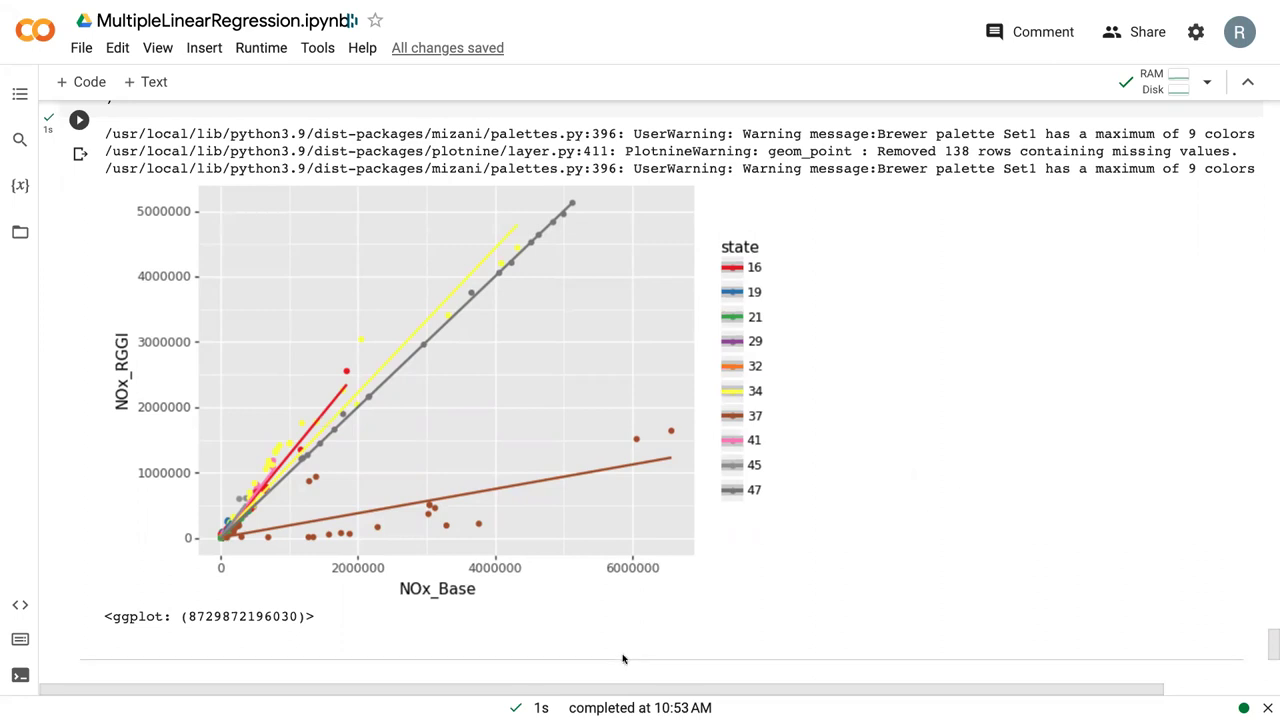
{"action": "scroll", "coordinate": [621, 494], "scroll_direction": "down", "scroll_amount": 2}
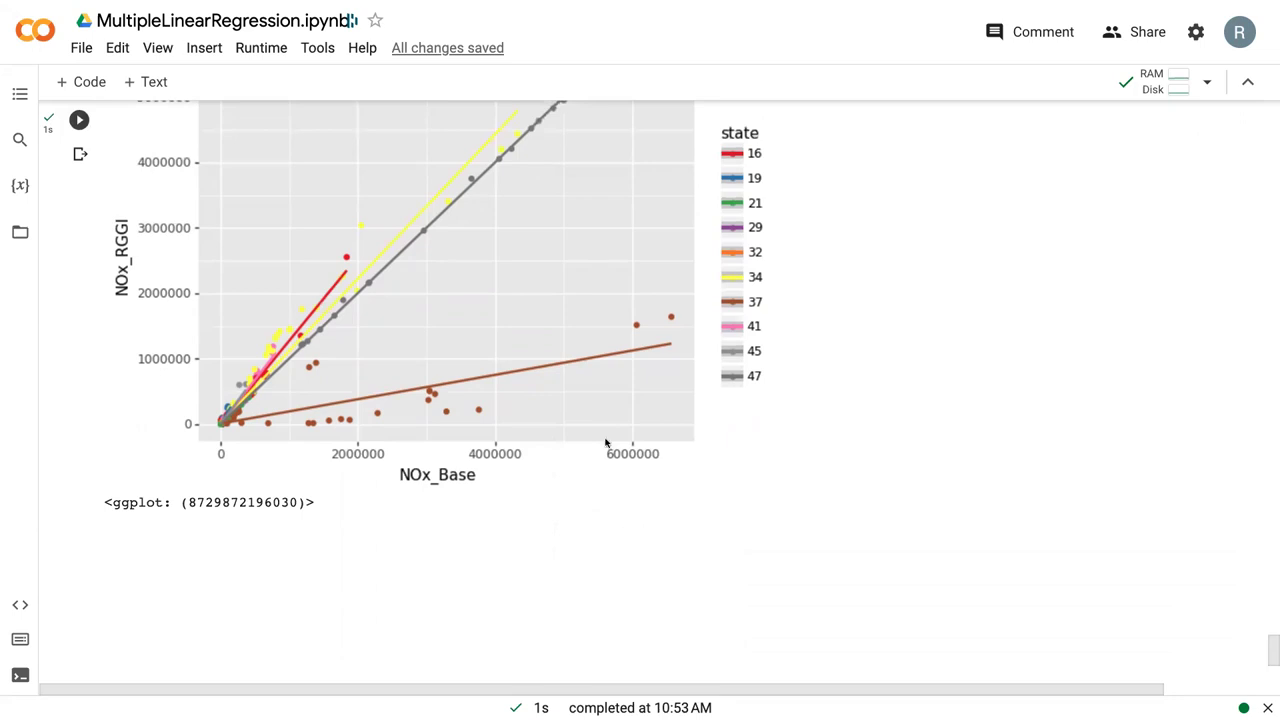
- Add a new empty code cell below the results4 plot
{"action": "left_click", "coordinate": [745, 473]}
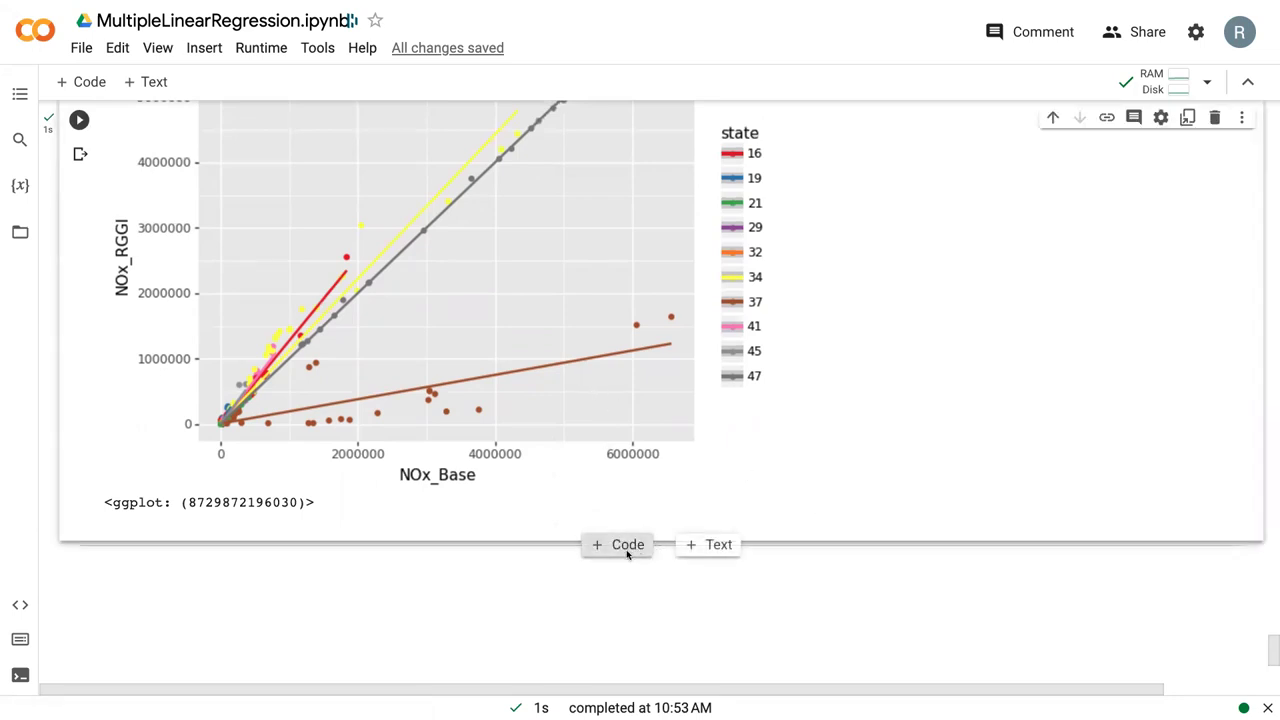
{"action": "left_click", "coordinate": [622, 546]}
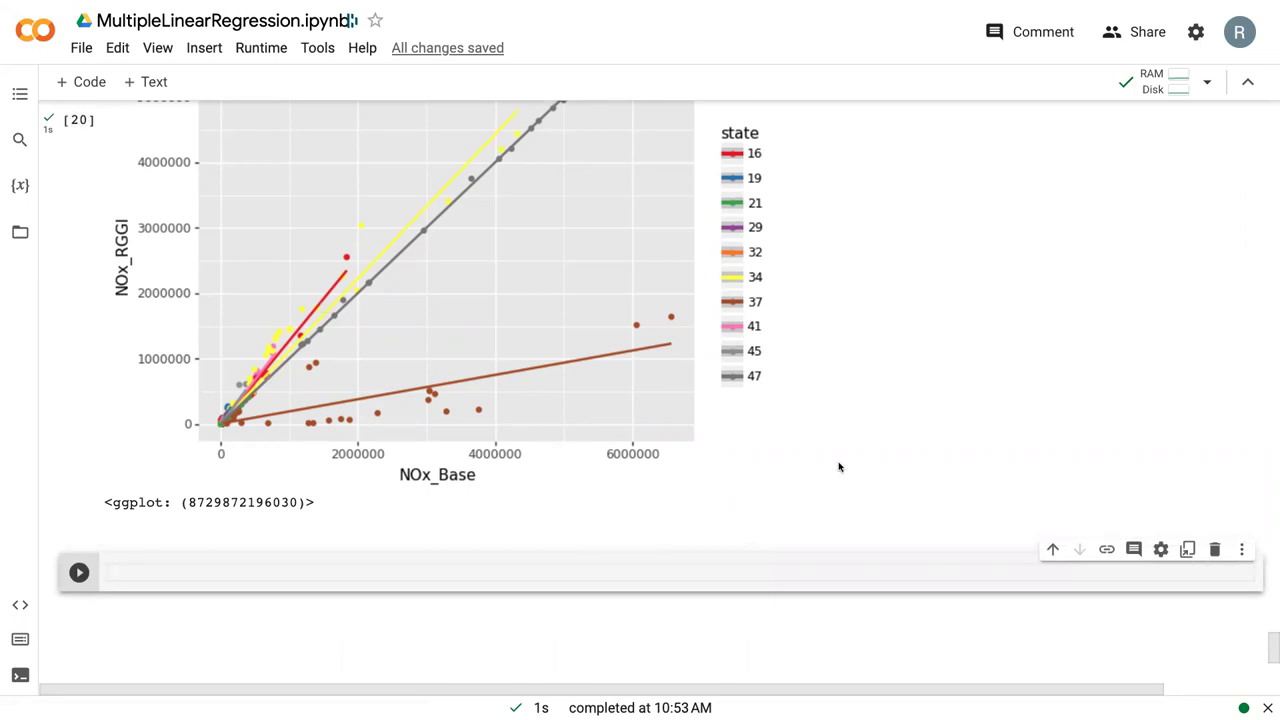
{"action": "scroll", "coordinate": [261, 565], "scroll_direction": "down", "scroll_amount": 1}
{"action": "scroll", "coordinate": [261, 565], "scroll_direction": "down", "scroll_amount": 1}
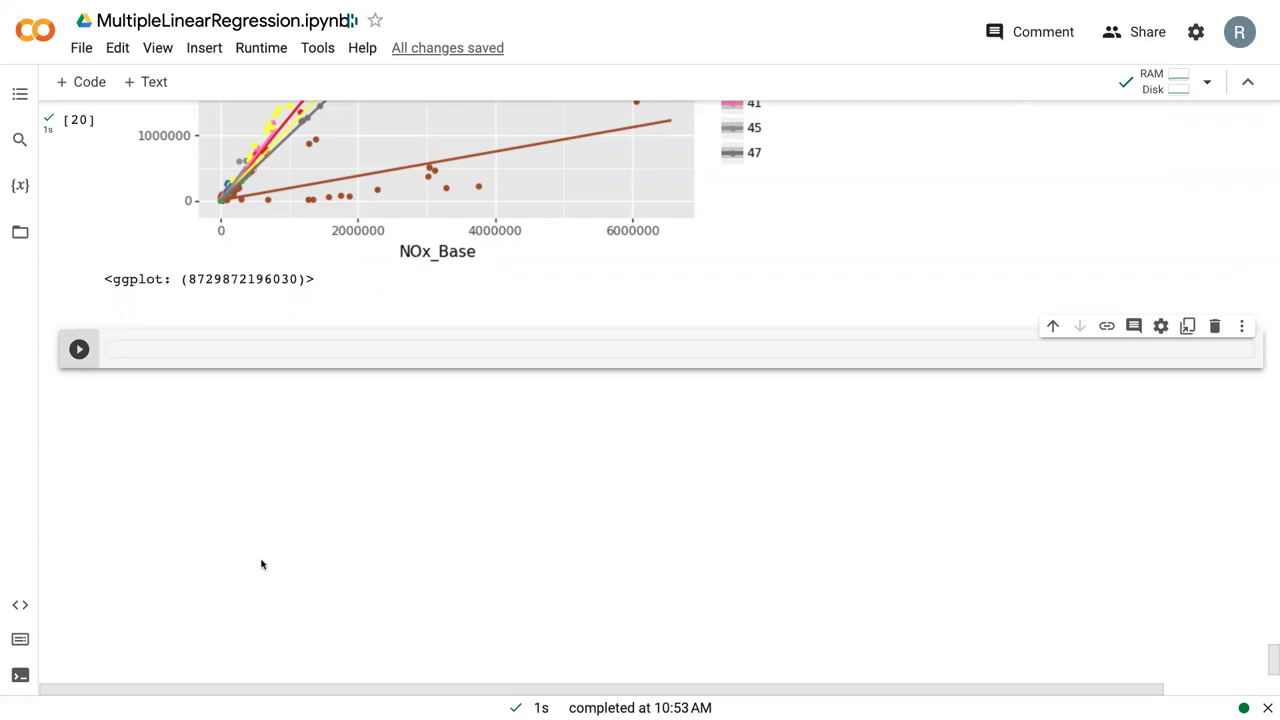
- Define df_merged['residuals'] as NOx_RGGI minus yhat and begin a geom_point plot of residuals versus yhat
{"action": "type", "text": "d"}
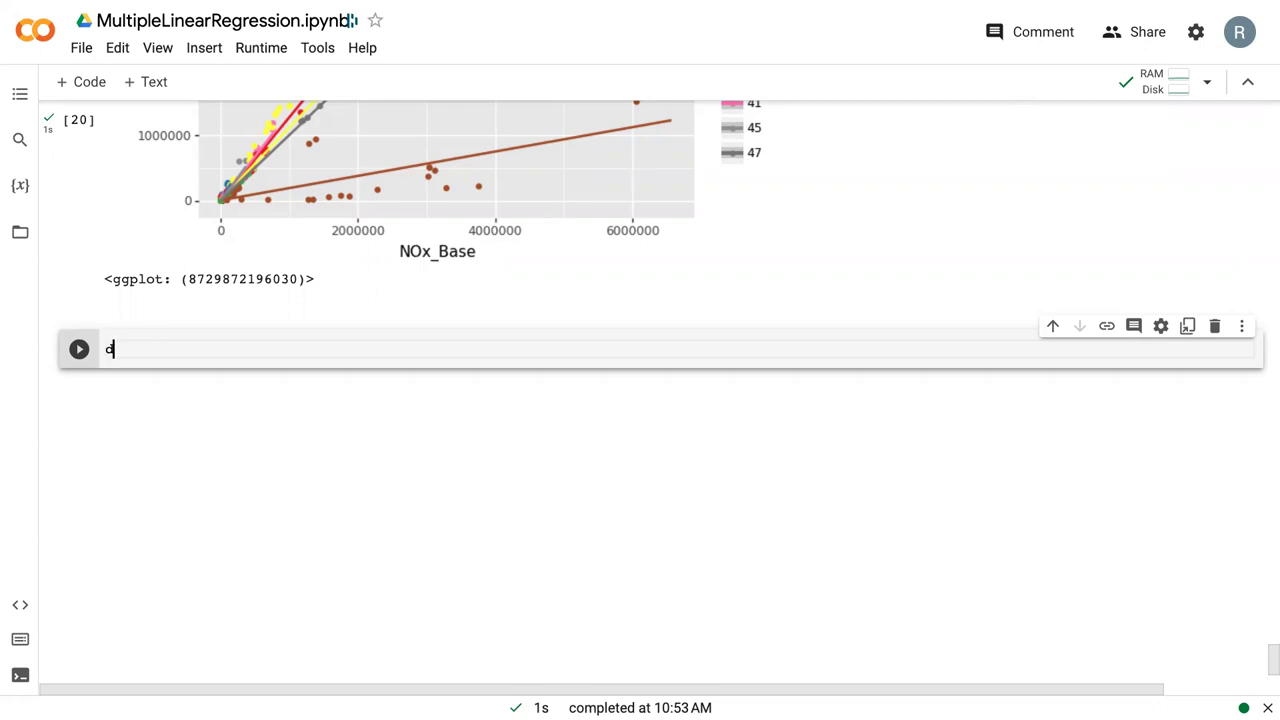
{"action": "type", "text": "f_merged["}
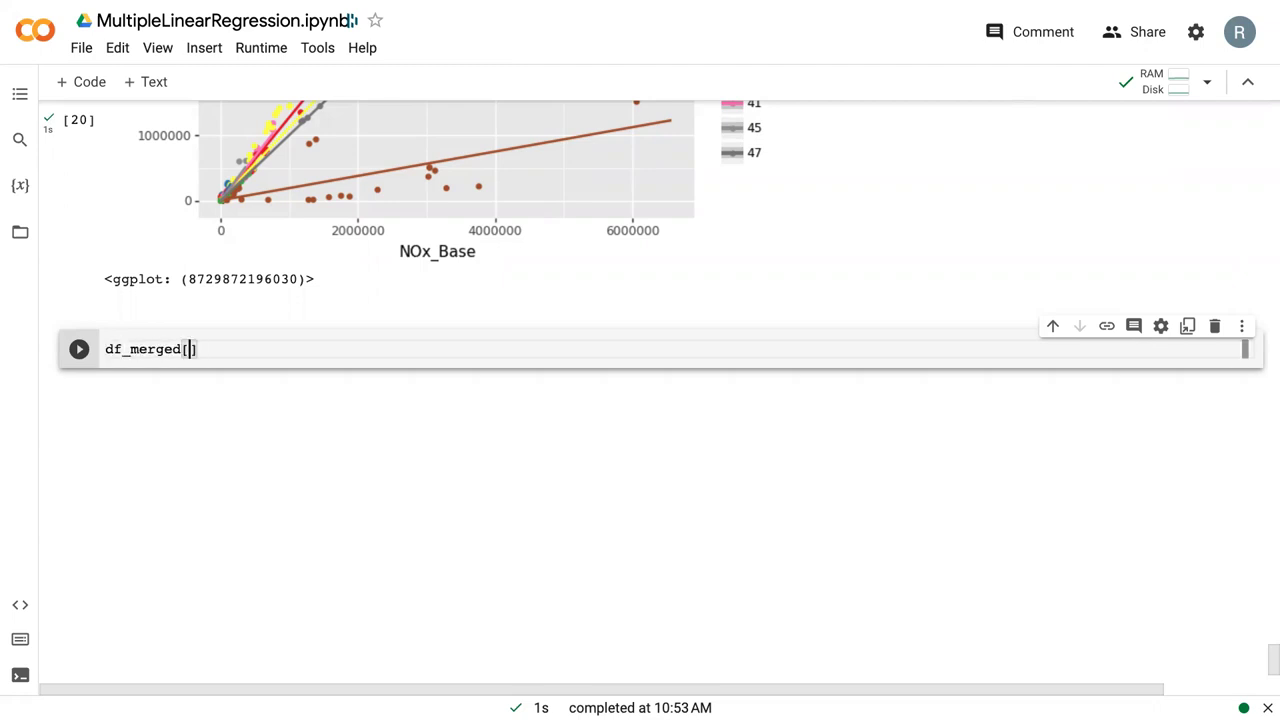
{"action": "type", "text": "'residu"}
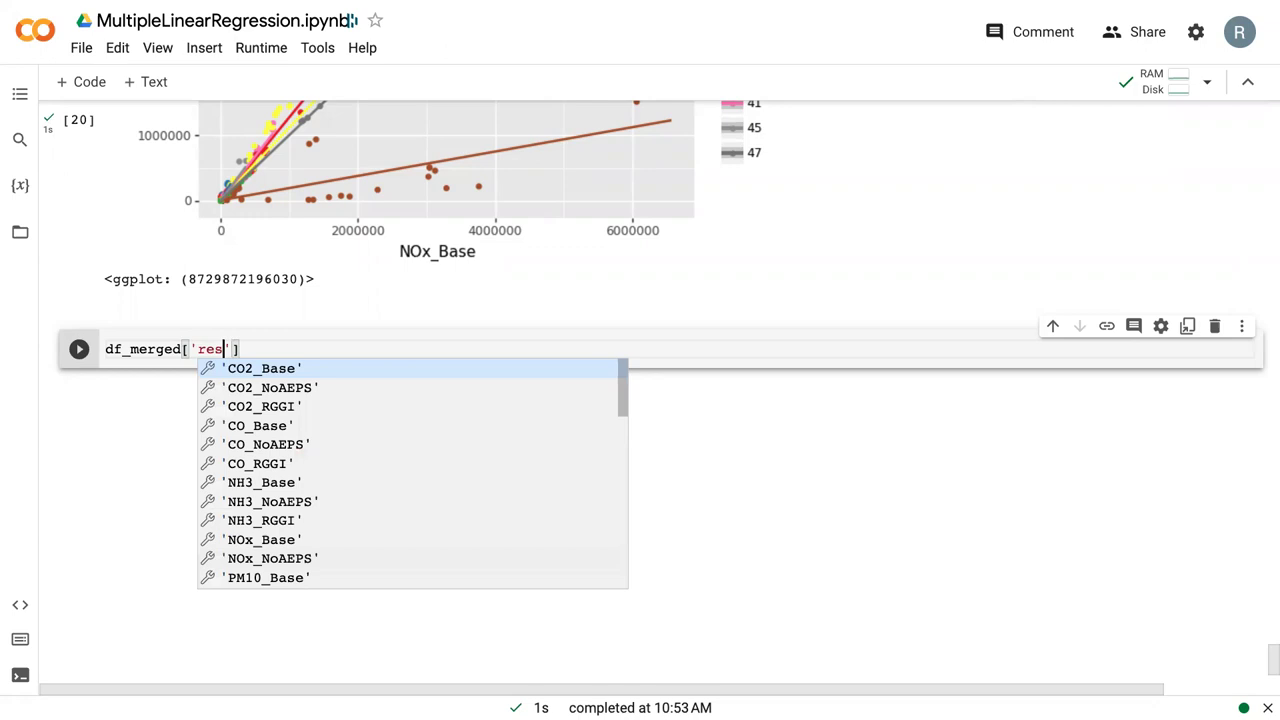
{"action": "type", "text": "als'] "}
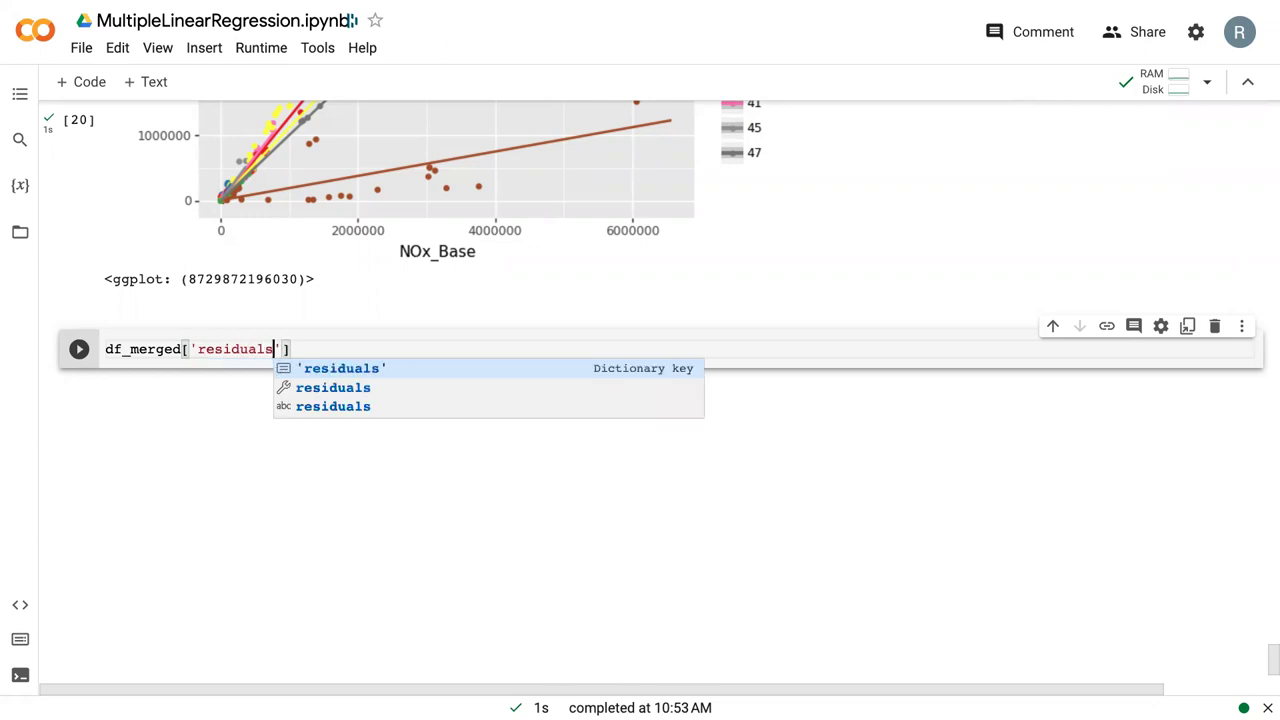
{"action": "type", "text": "="}
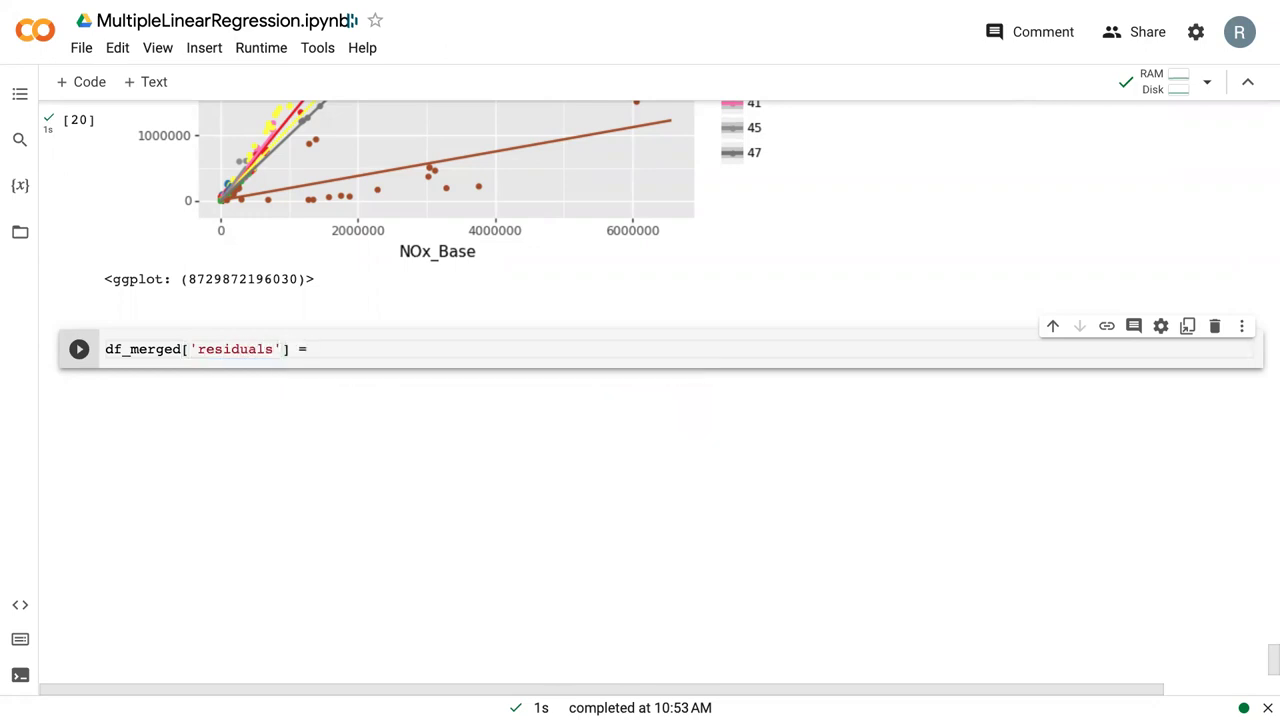
{"action": "type", "text": " df_merged"}
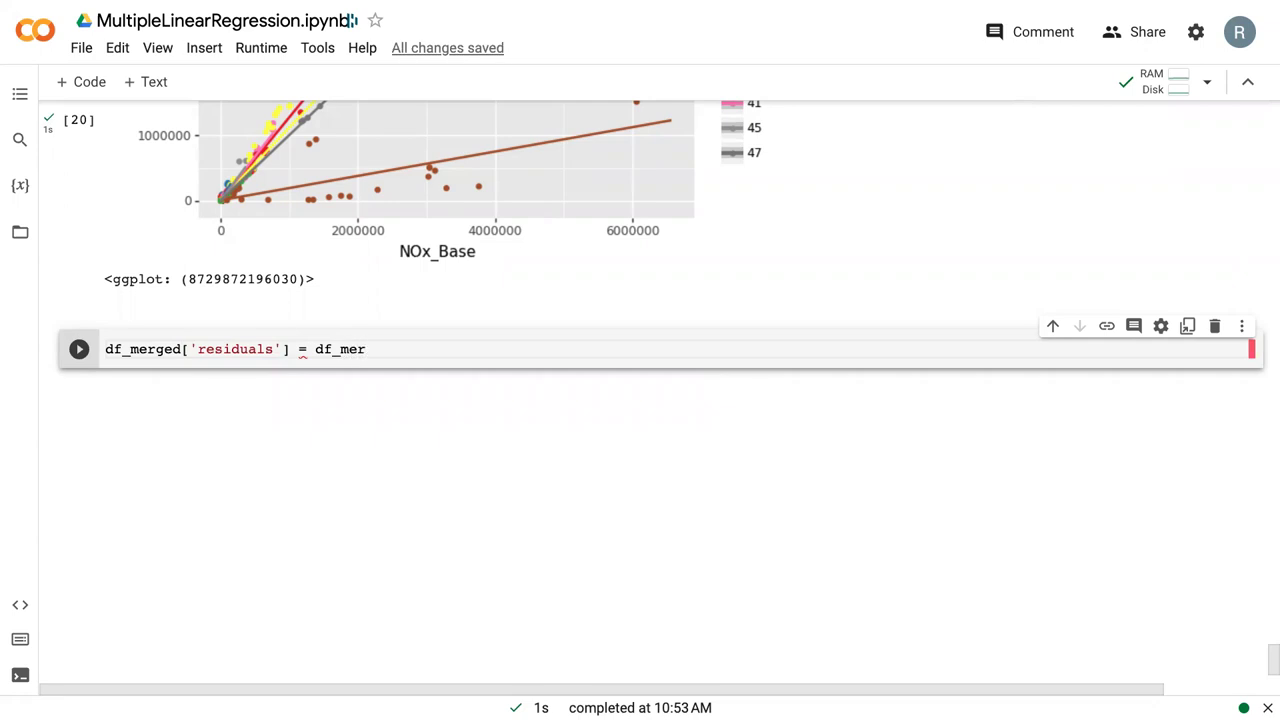
{"action": "type", "text": "['N"}
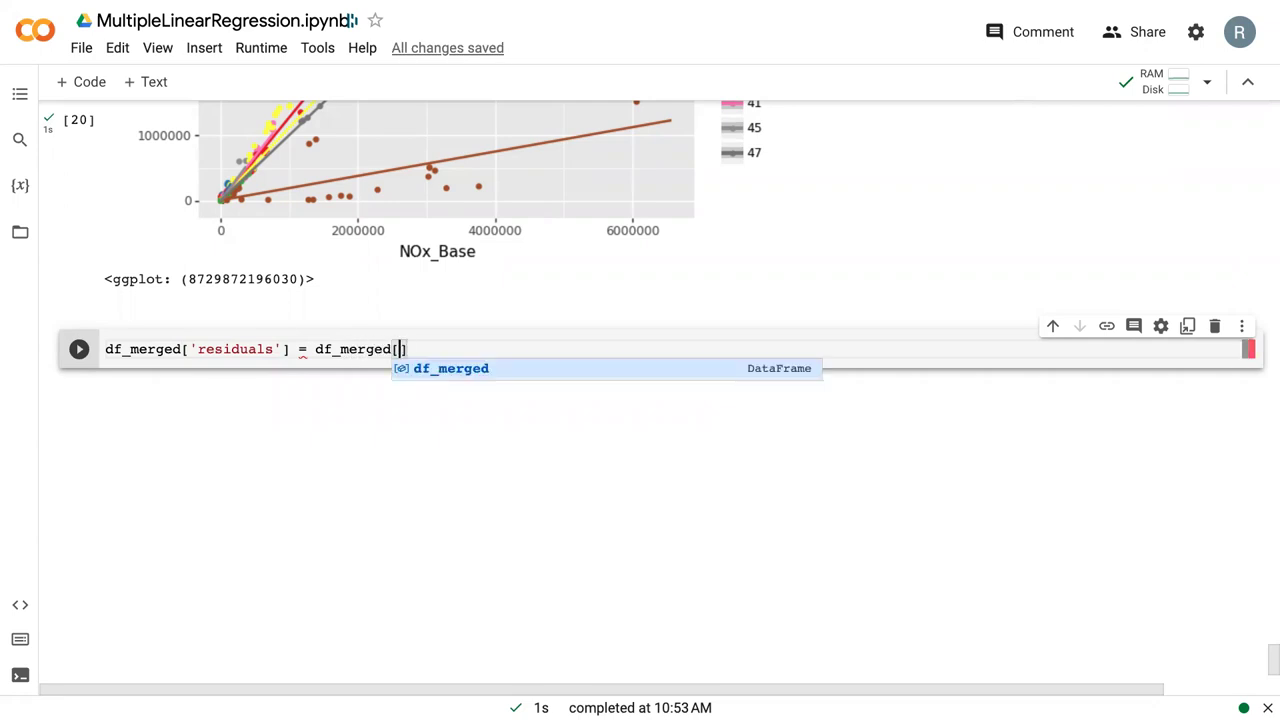
{"action": "type", "text": "ox"}
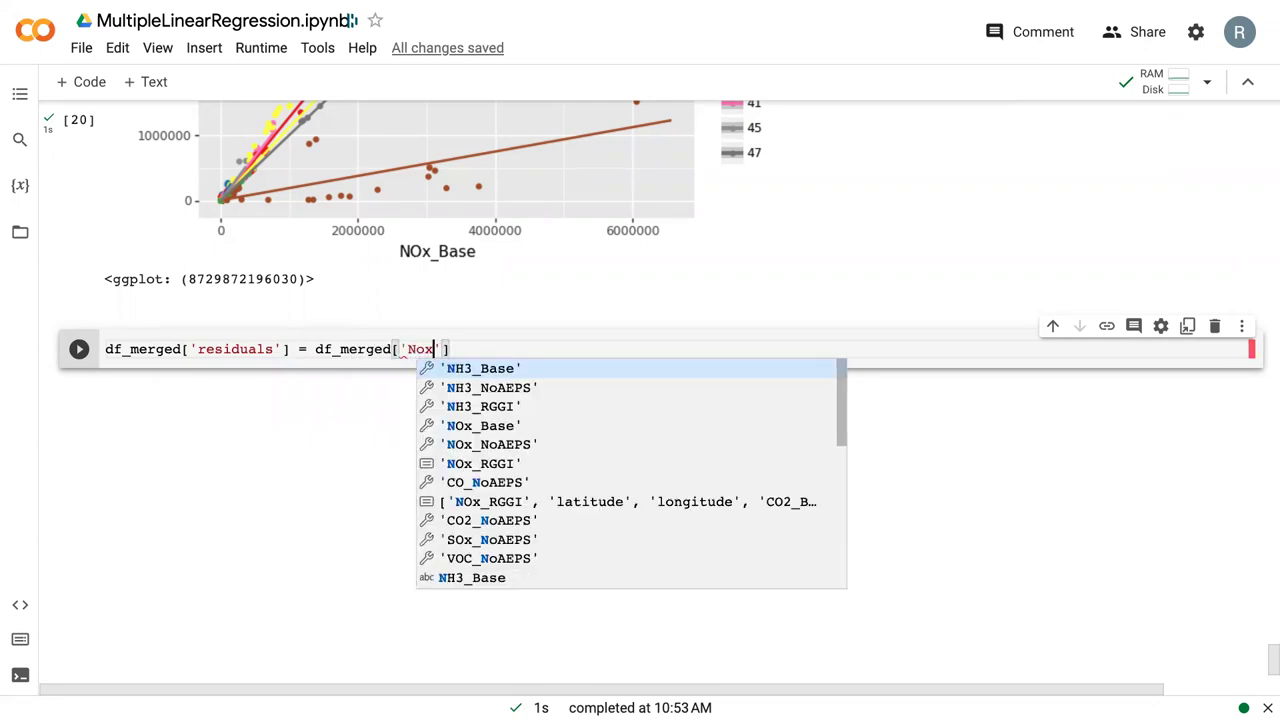
{"action": "key", "text": "BackSpace"}
{"action": "key", "text": "BackSpace"}
{"action": "type", "text": "O"}
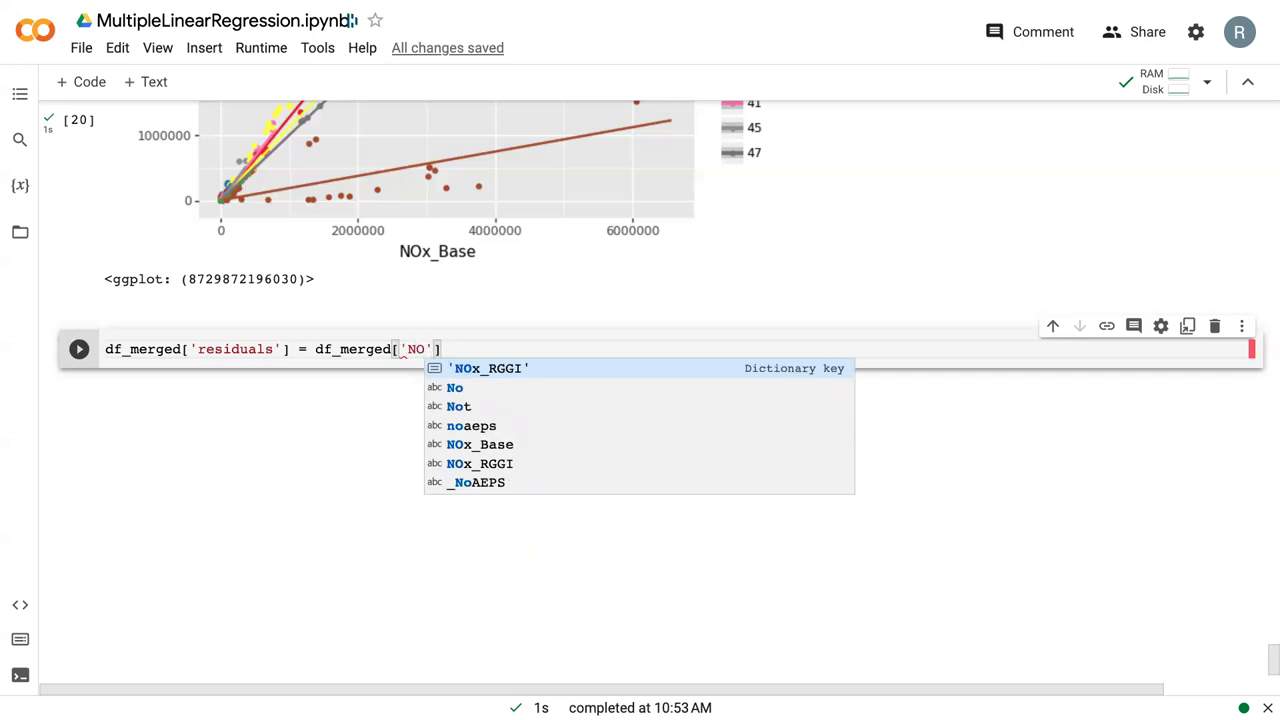
{"action": "type", "text": "x_RGGI'"}
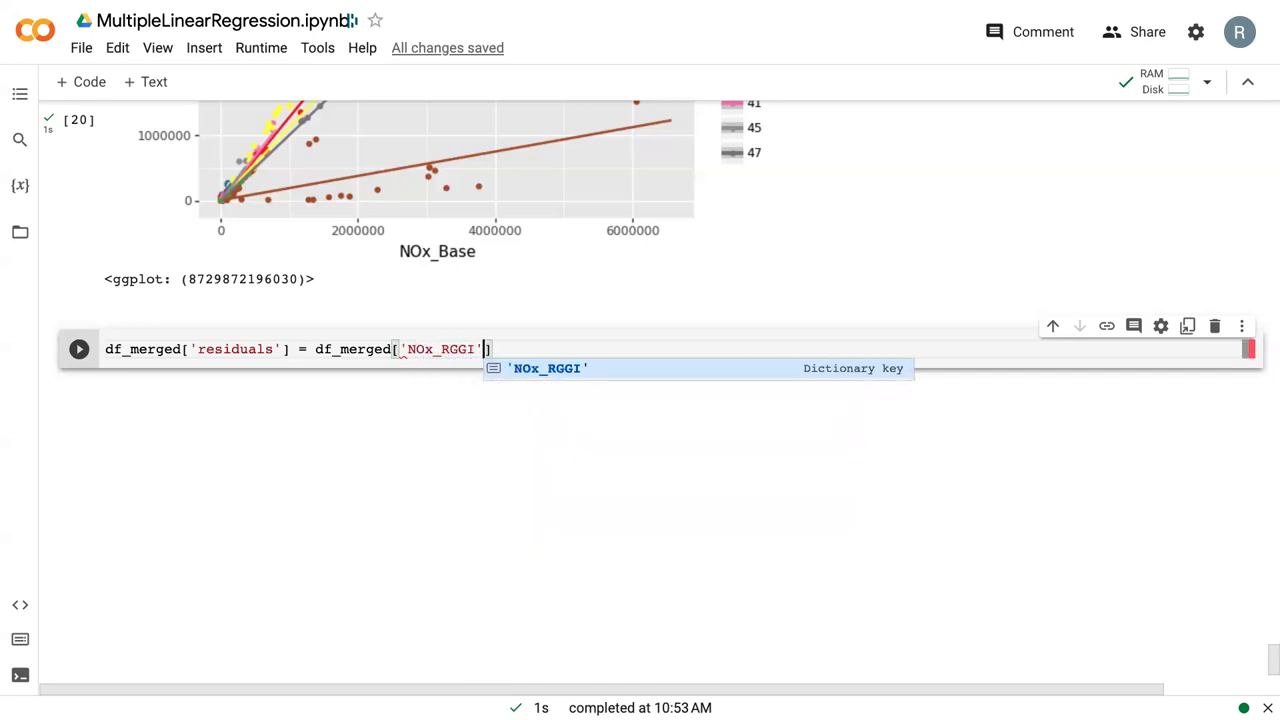
{"action": "type", "text": "] ="}
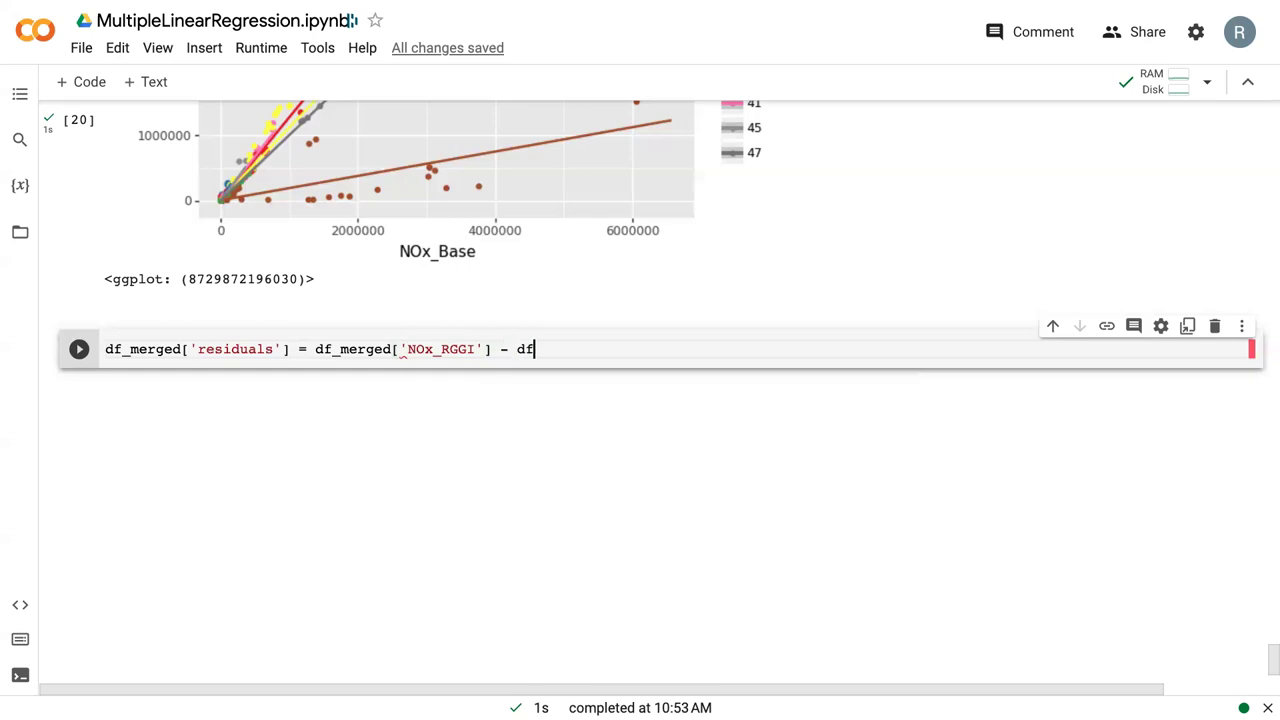
{"action": "type", "text": "_merged["}
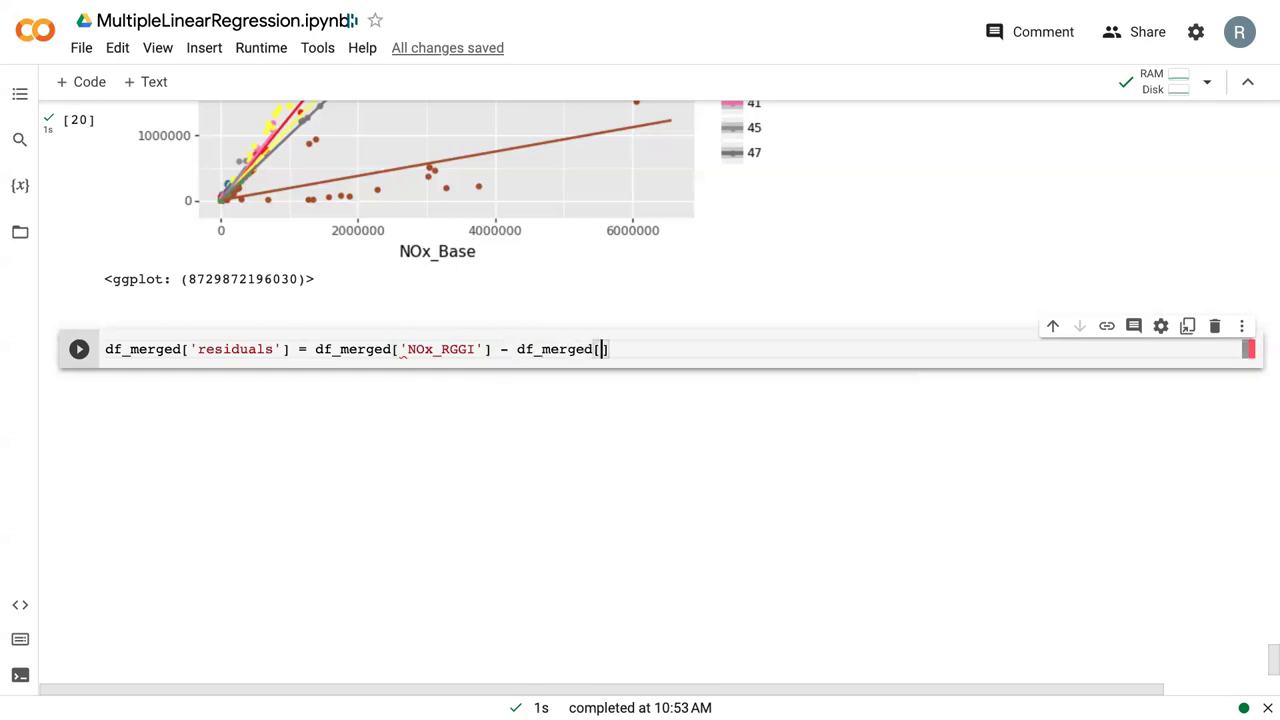
{"action": "type", "text": "'yhat"}
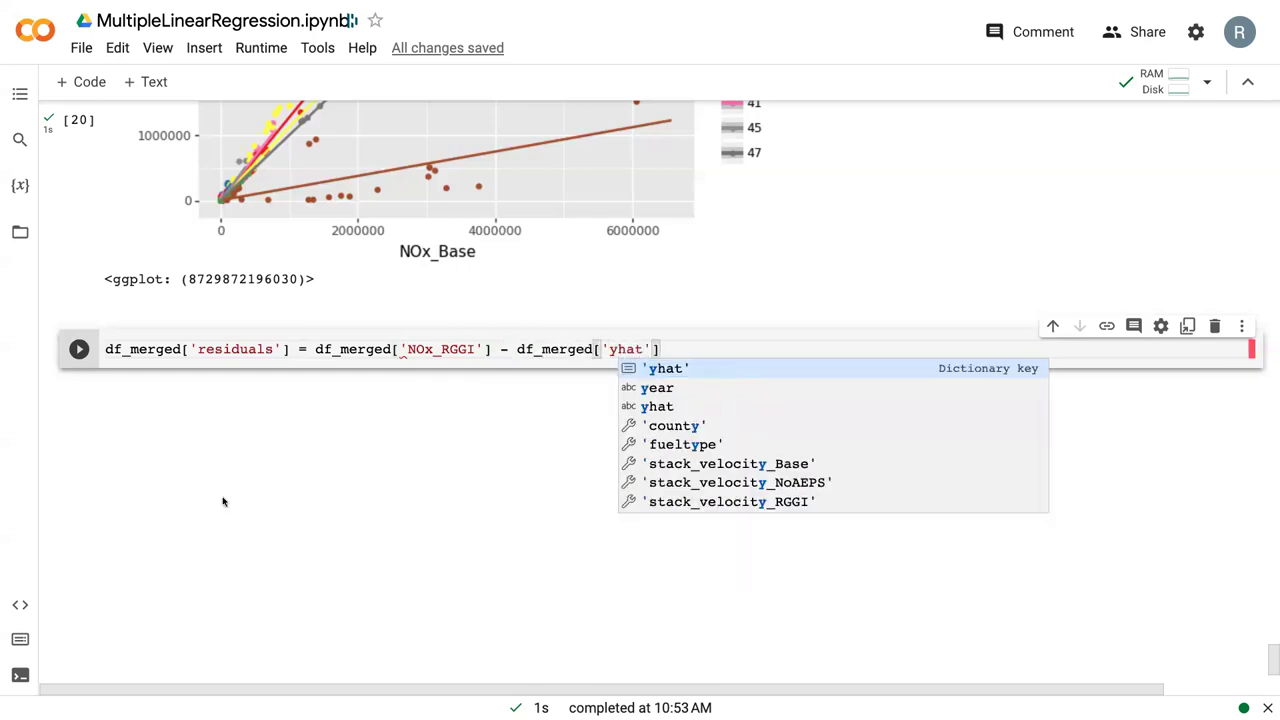
{"action": "scroll", "coordinate": [223, 502], "scroll_direction": "up", "scroll_amount": 5}
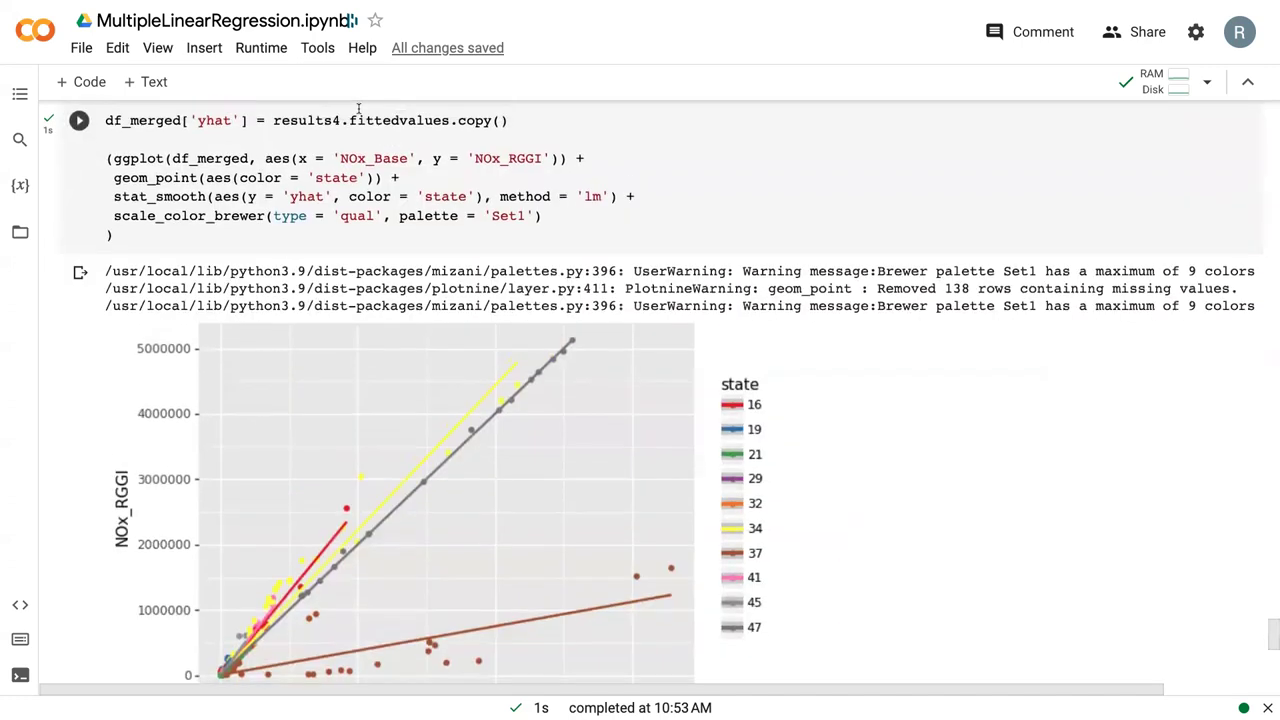
{"action": "left_click_drag", "start_coordinate": [508, 134], "coordinate": [276, 134]}
{"action": "scroll", "coordinate": [289, 148], "scroll_direction": "down", "scroll_amount": 2}
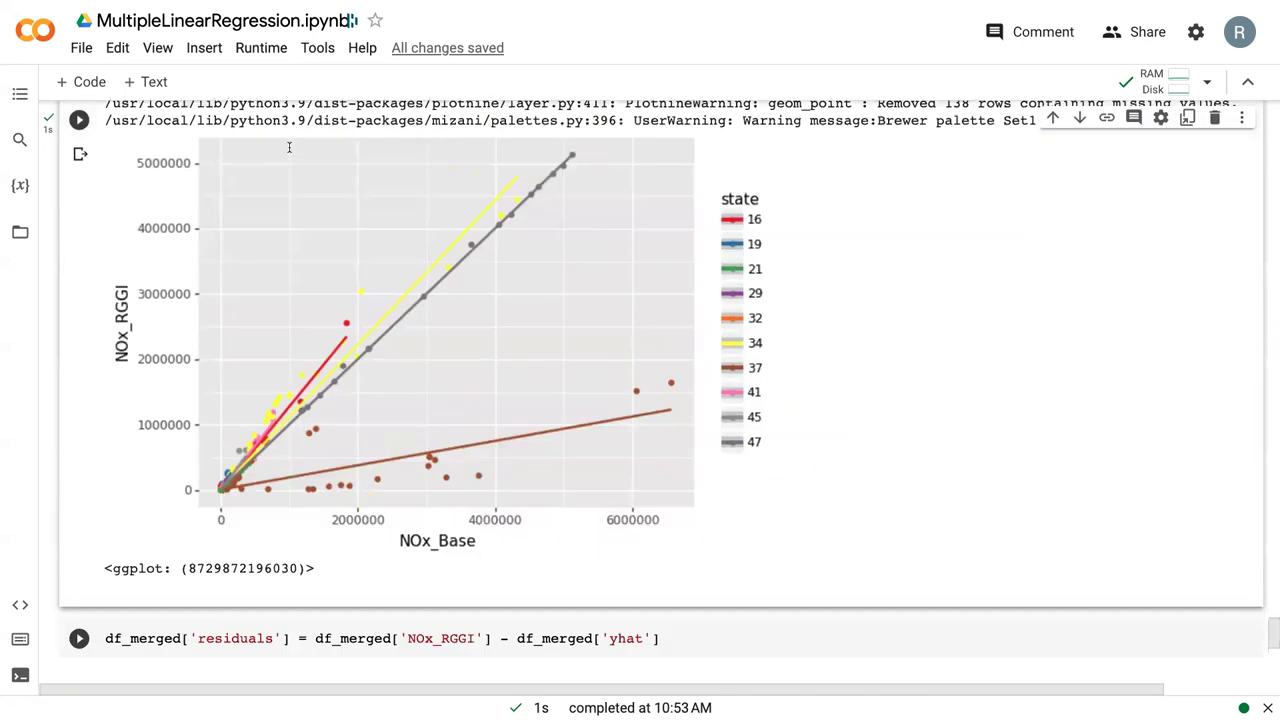
{"action": "scroll", "coordinate": [289, 148], "scroll_direction": "down", "scroll_amount": 3}
{"action": "left_click", "coordinate": [673, 374]}
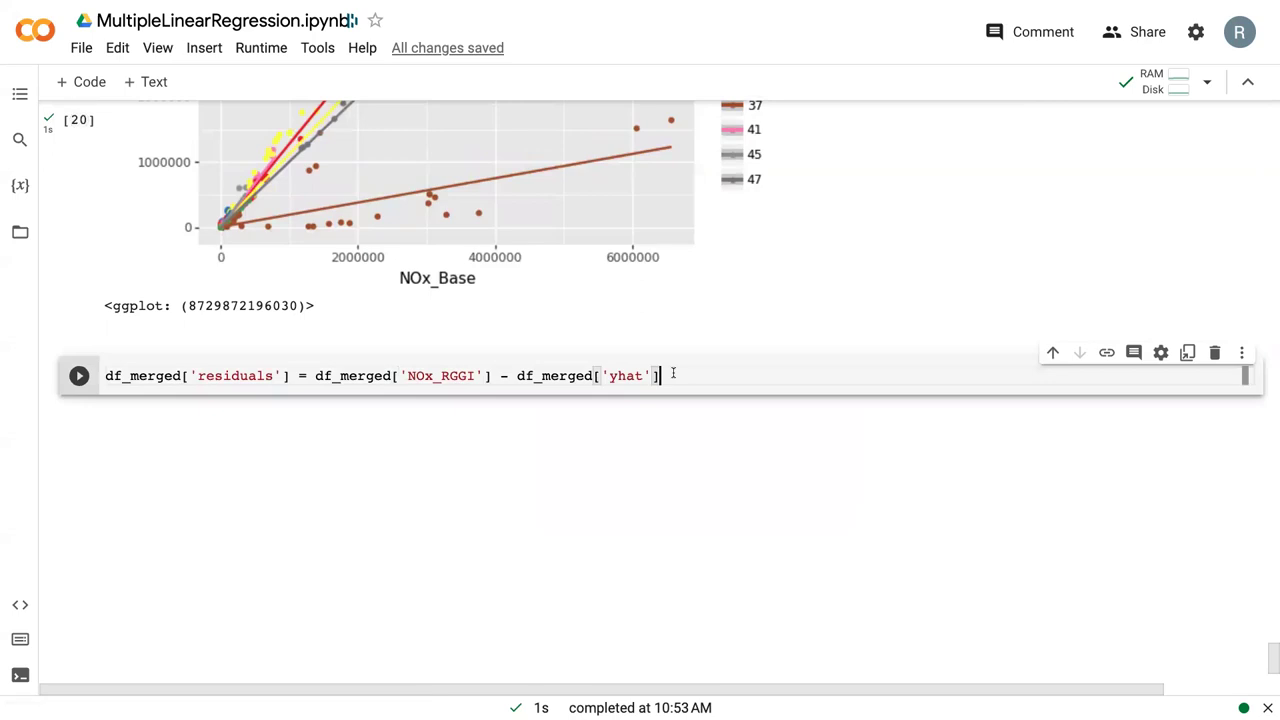
{"action": "key", "text": "Return"}
{"action": "type", "text": "("}
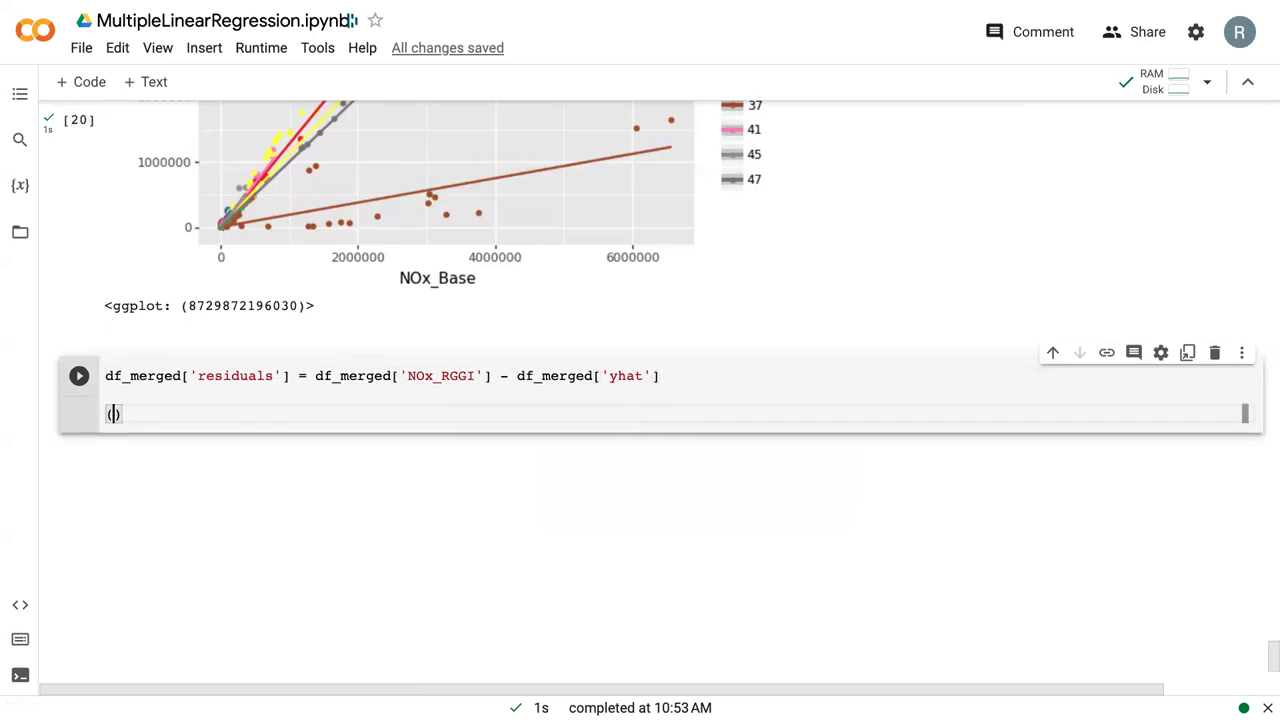
{"action": "type", "text": "ggplot("}
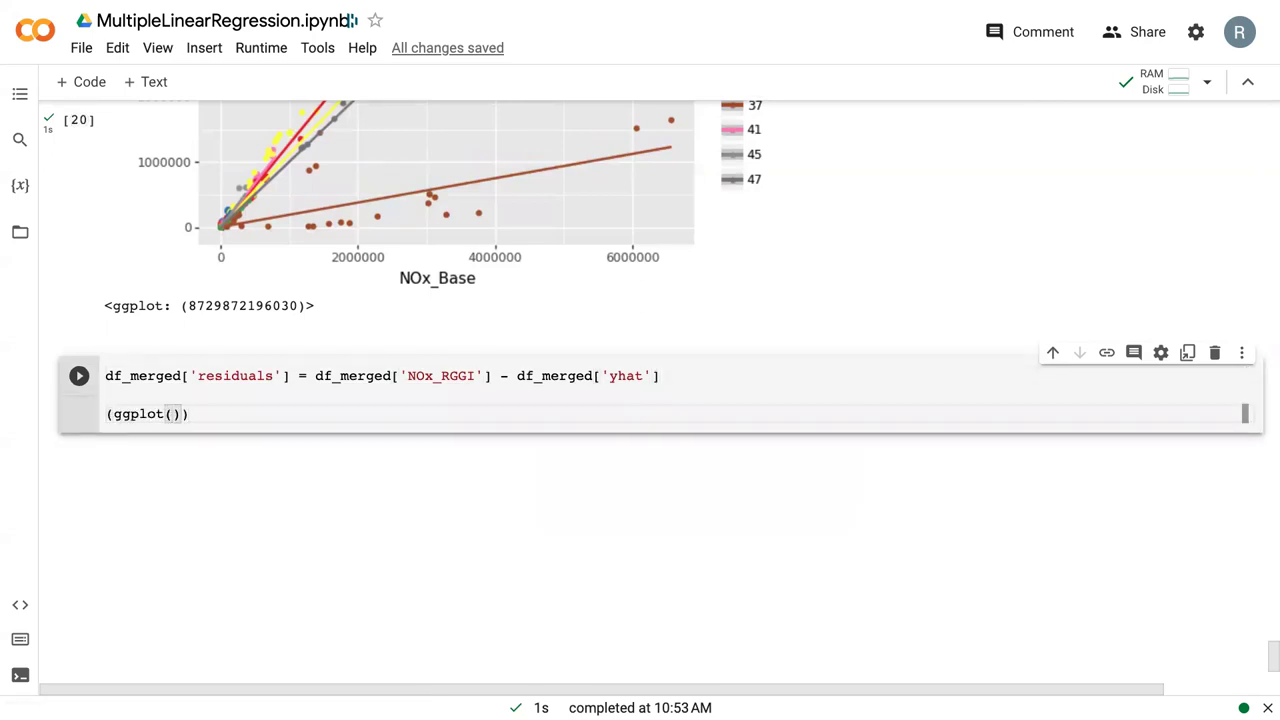
{"action": "type", "text": "df_merged) "}
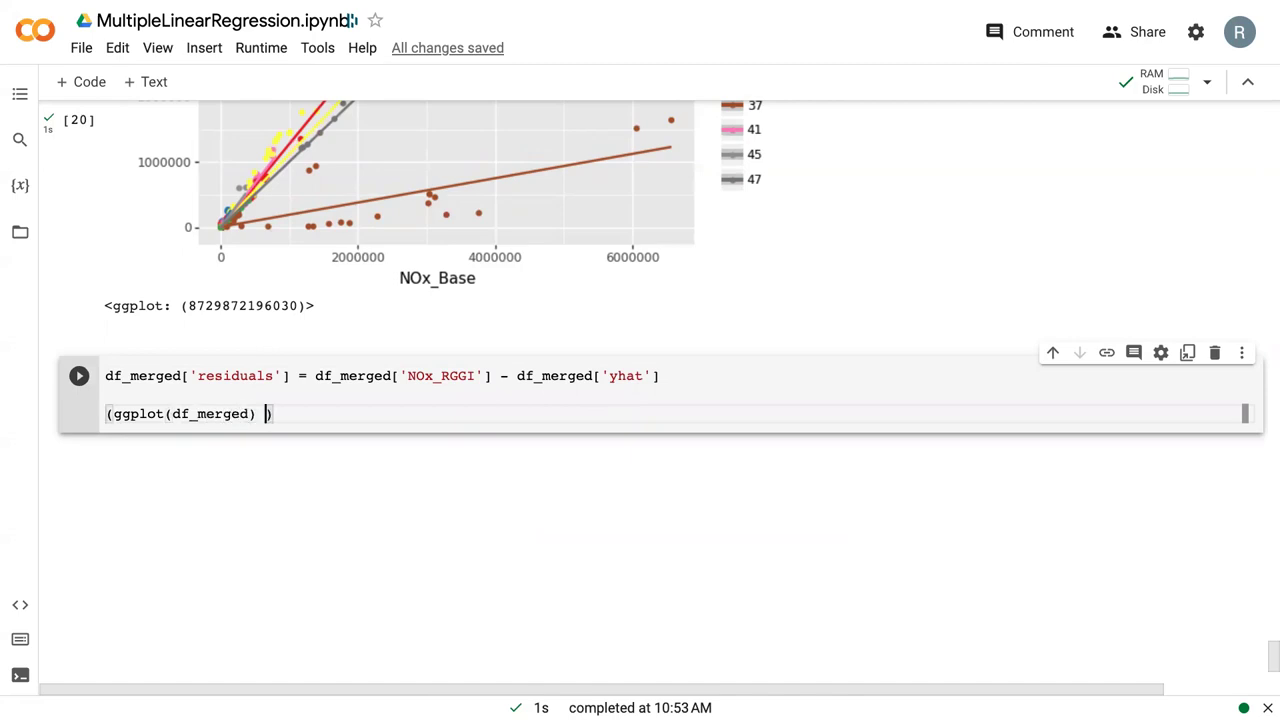
{"action": "type", "text": "+ geom_point("}
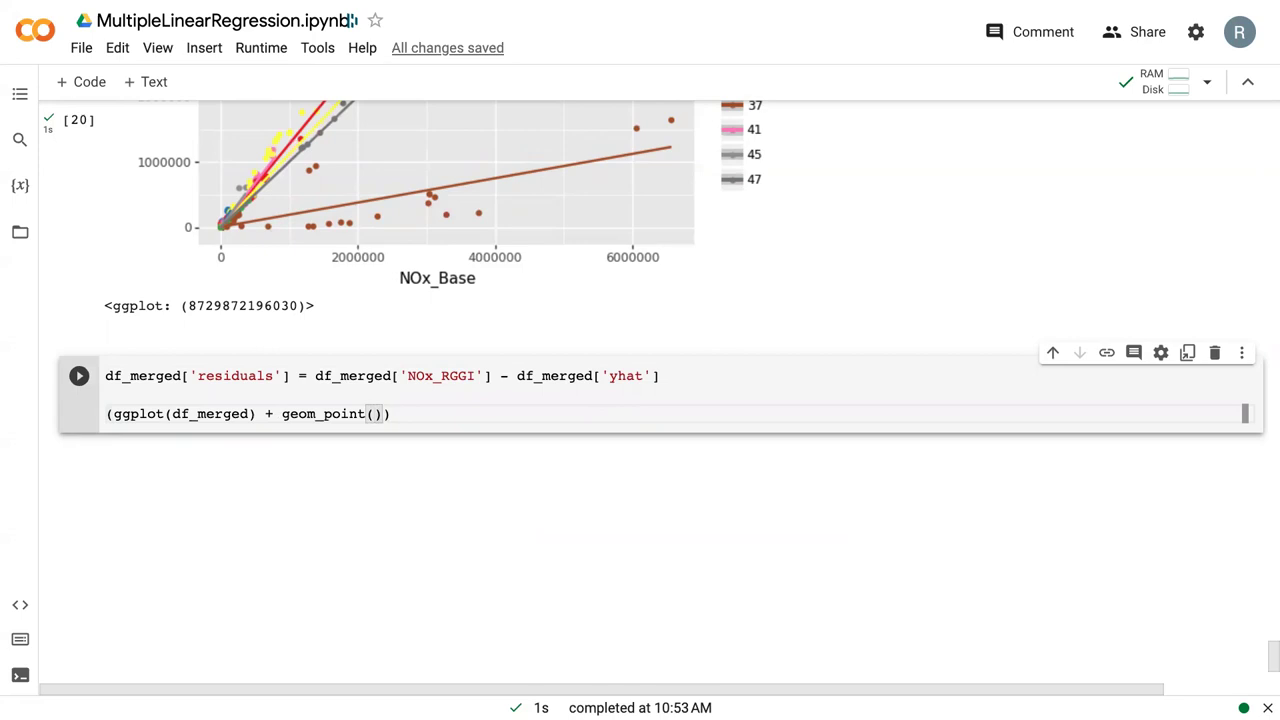
{"action": "type", "text": "aes(x = 'yhat'"}
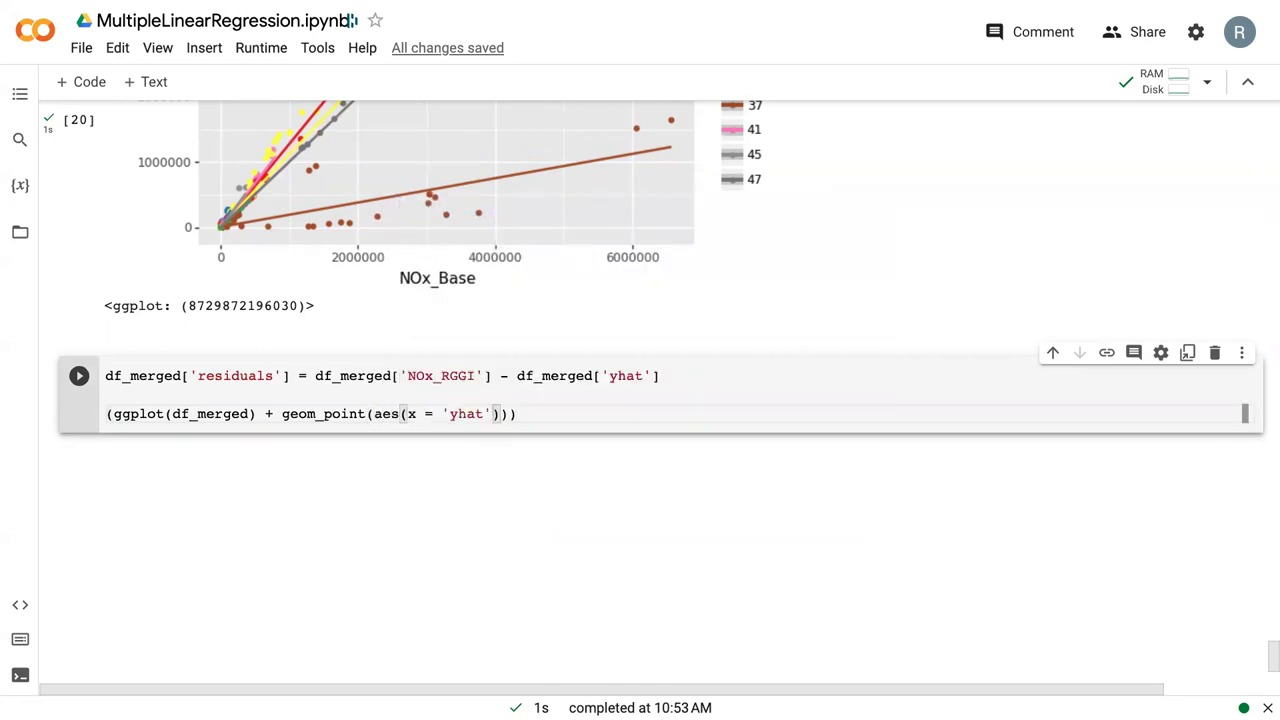
{"action": "type", "text": ", y = 'residuals"}
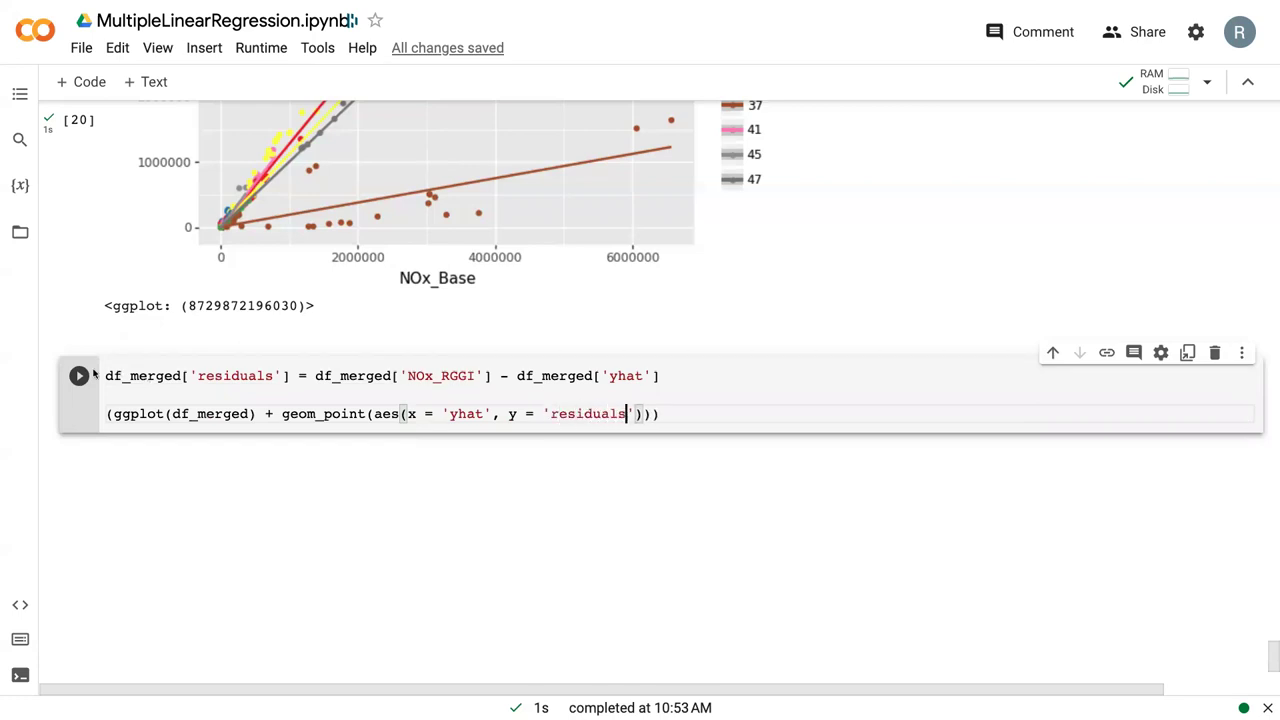
- Run the residuals cell and view the residuals-versus-yhat scatter, with 138 rows dropped for missing values
{"action": "left_click", "coordinate": [79, 376]}
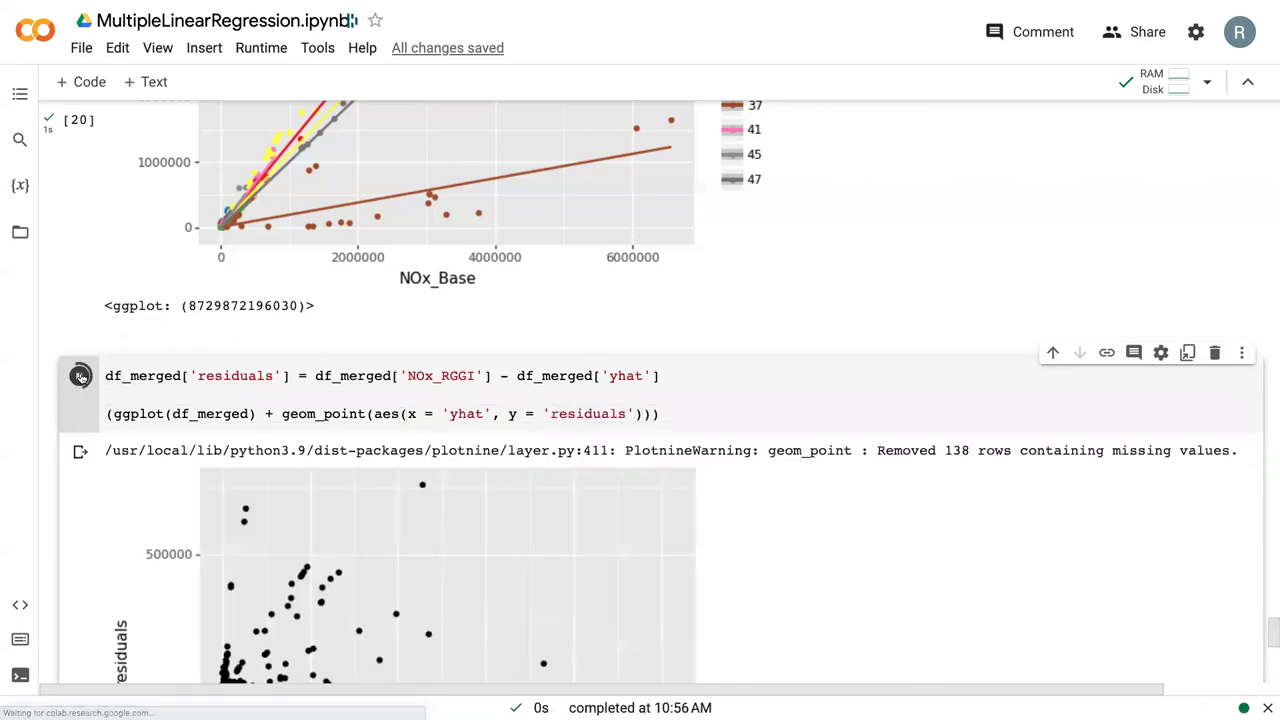
{"action": "scroll", "coordinate": [80, 377], "scroll_direction": "down", "scroll_amount": 3}
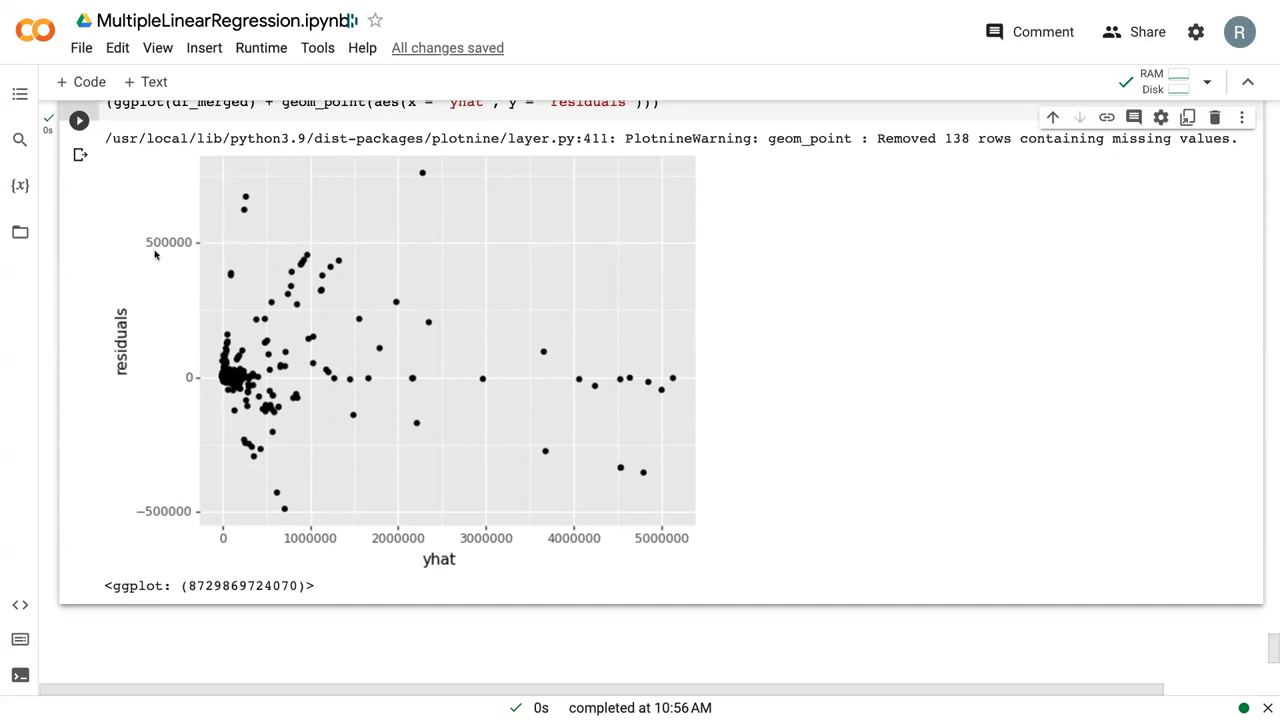
{"action": "scroll", "coordinate": [290, 370], "scroll_direction": "up", "scroll_amount": 1}
{"action": "scroll", "coordinate": [290, 370], "scroll_direction": "down", "scroll_amount": 1}
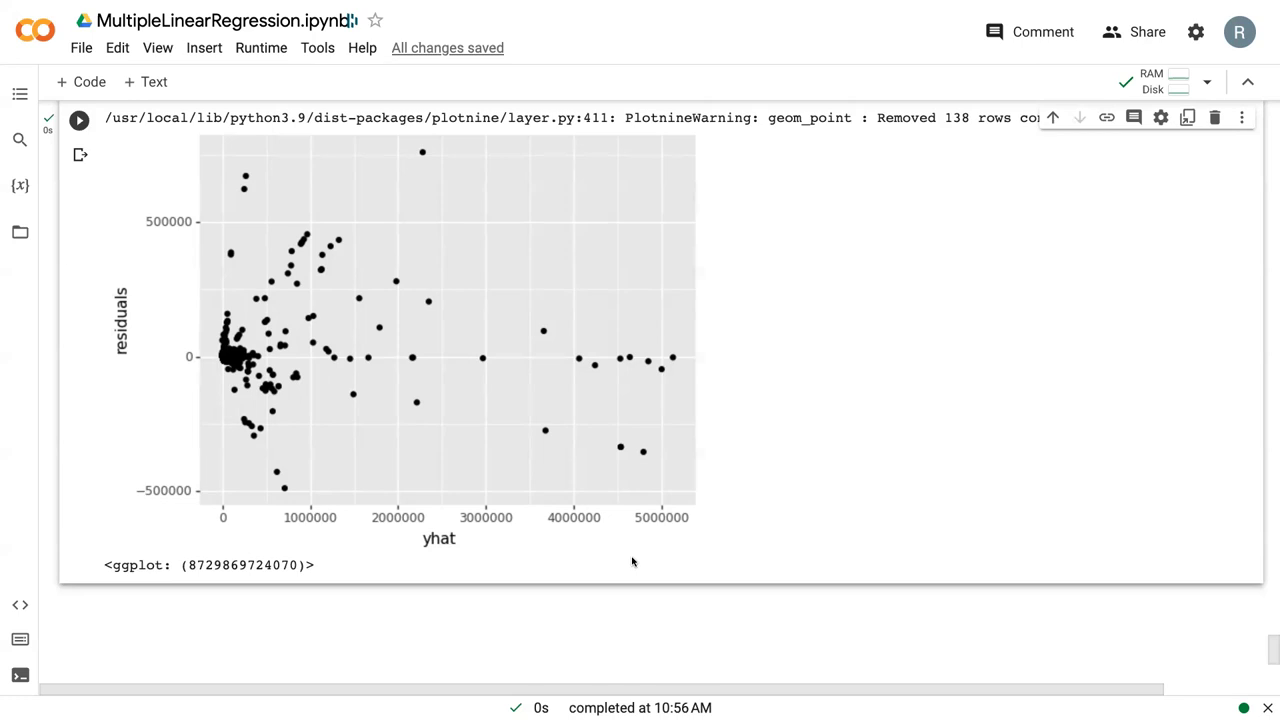
{"action": "scroll", "coordinate": [632, 562], "scroll_direction": "up", "scroll_amount": 1}
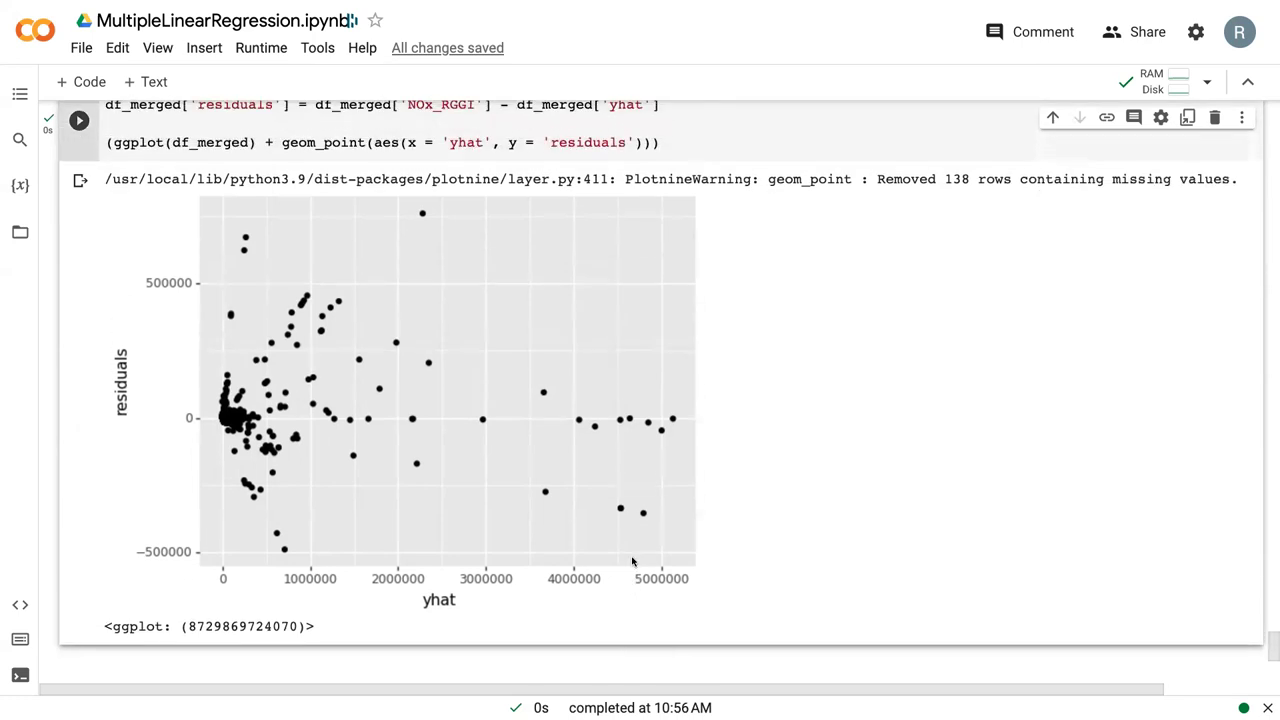